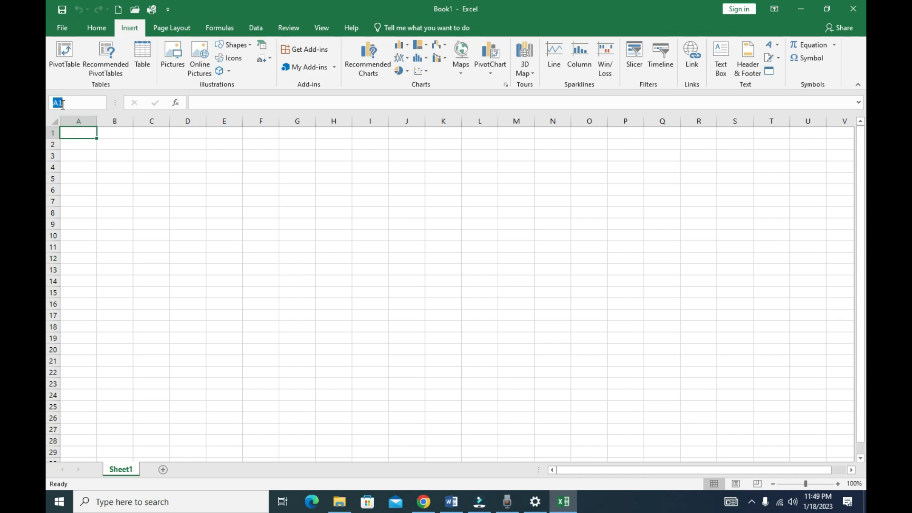
Step: Add a second worksheet to the workbook and return to Sheet1
left_click(54, 121)
left_click(508, 326)
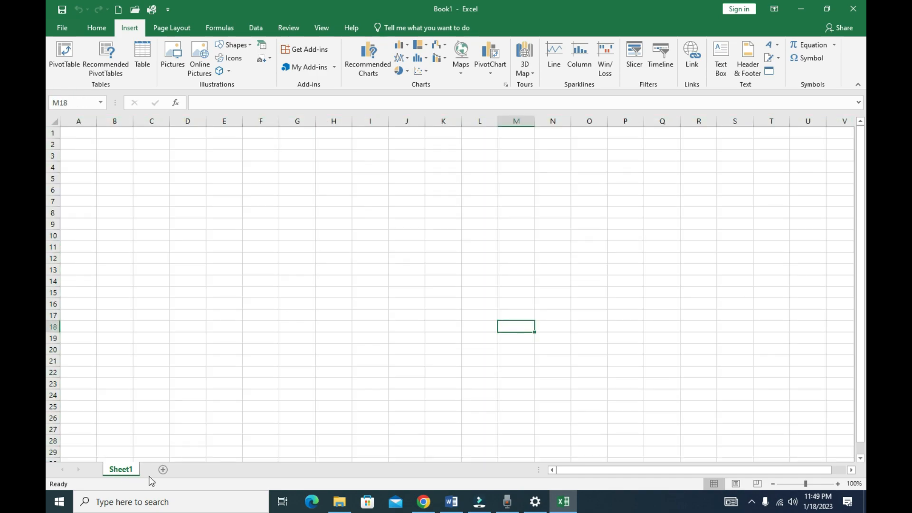
left_click(163, 469)
left_click(120, 469)
left_click(407, 120)
left_click(851, 470)
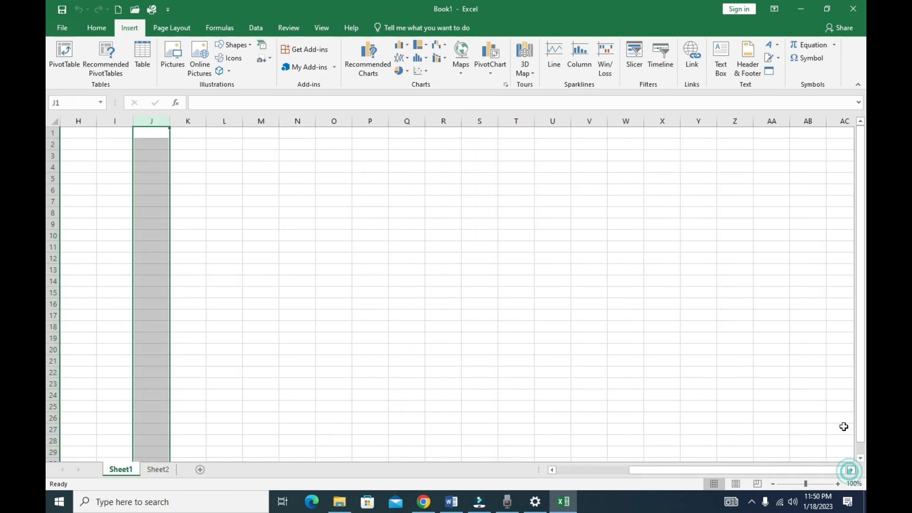
left_click(851, 469)
left_click_drag(835, 470, 732, 470)
left_click(114, 190)
left_click(53, 179)
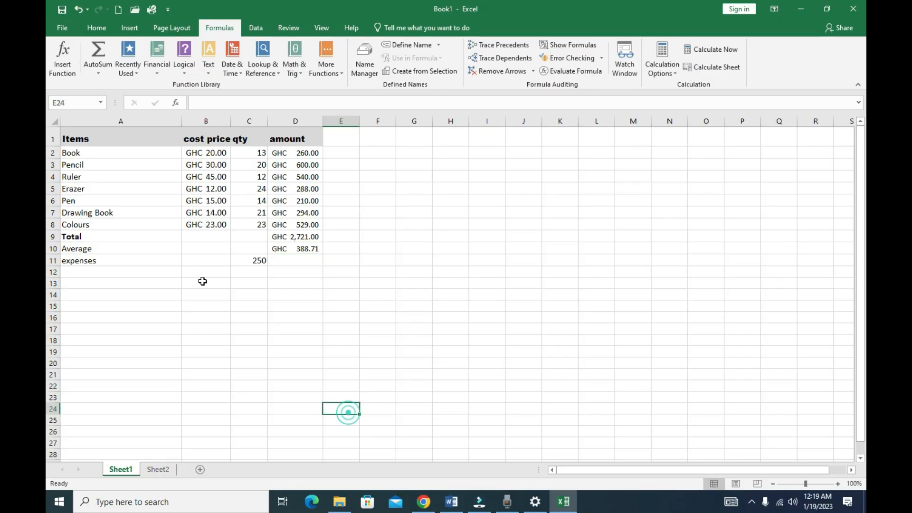
Step: Calculate the amount after expenses in D11 by subtracting the expenses in C11 from the total in D9
left_click(292, 261)
type("=")
left_click(289, 233)
type("-")
left_click(257, 261)
key("Return")
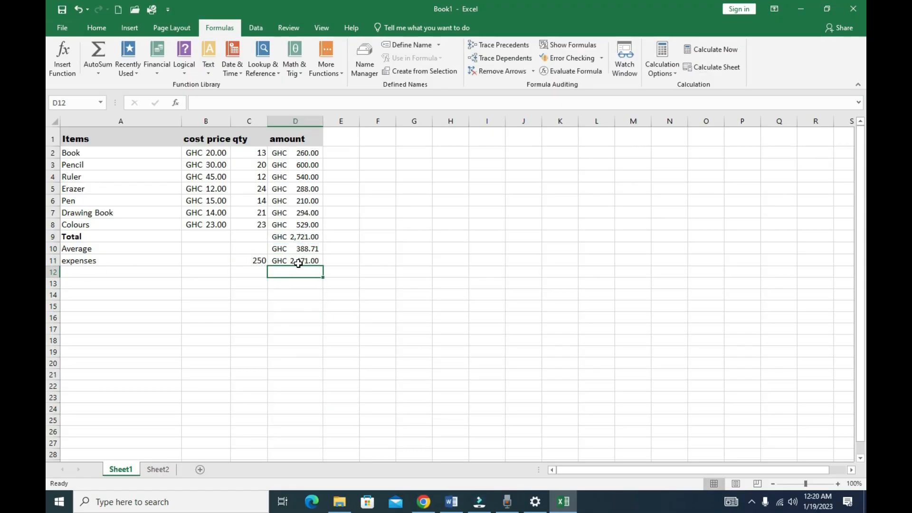
left_click(426, 261)
left_click(377, 306)
Step: Insert a 3-D clustered column chart from the item names and cost prices in A2:B8
left_click_drag(71, 153, 208, 225)
left_click(131, 29)
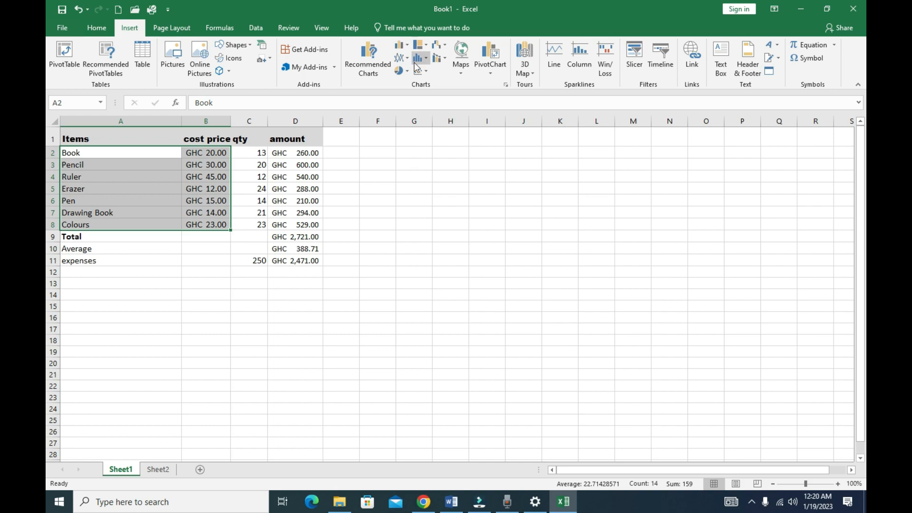
left_click(402, 45)
left_click(411, 126)
Step: Move the chart beside the table, resize it to span about columns F to N, and apply a chart style
left_click_drag(407, 218, 152, 279)
left_click_drag(259, 287, 554, 176)
left_click_drag(635, 326, 674, 378)
left_click(376, 62)
left_click(295, 352)
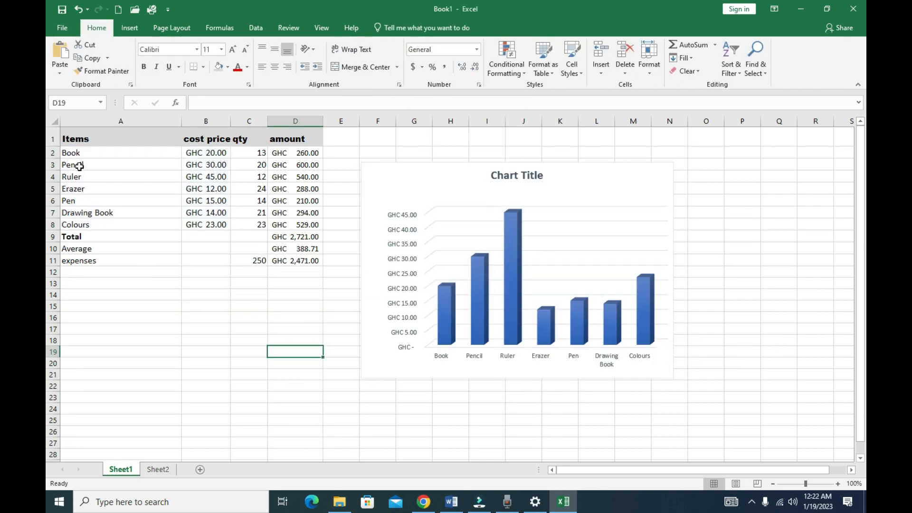
Step: Open the print settings and preview for the worksheet
left_click(62, 28)
left_click(68, 184)
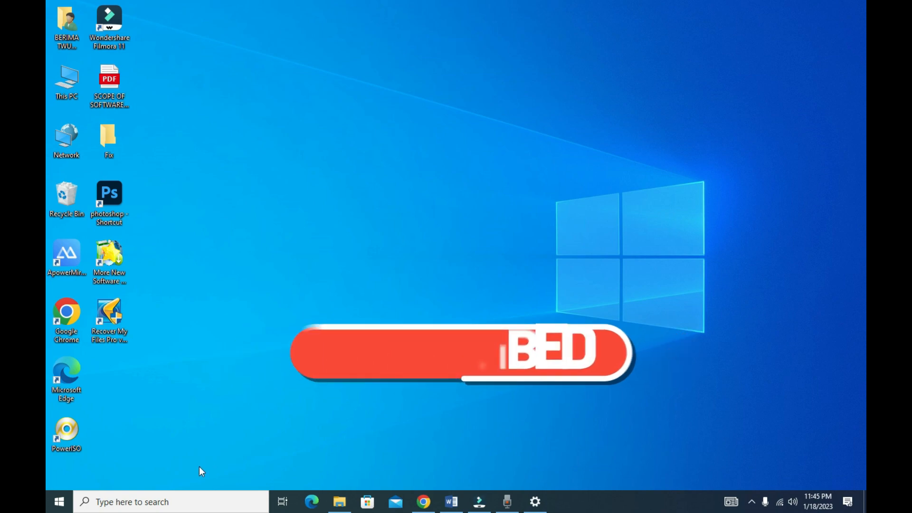
Step: Find Excel through the Windows search and launch it
left_click(187, 502)
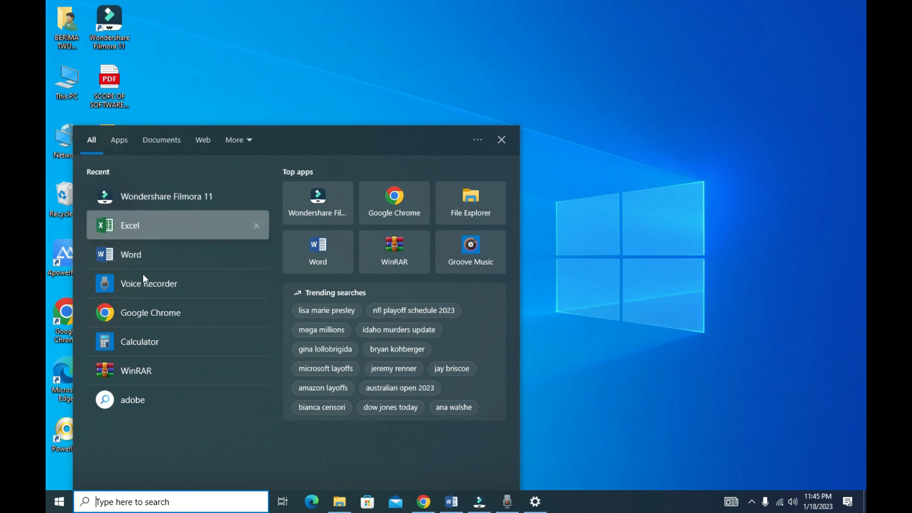
type("exce")
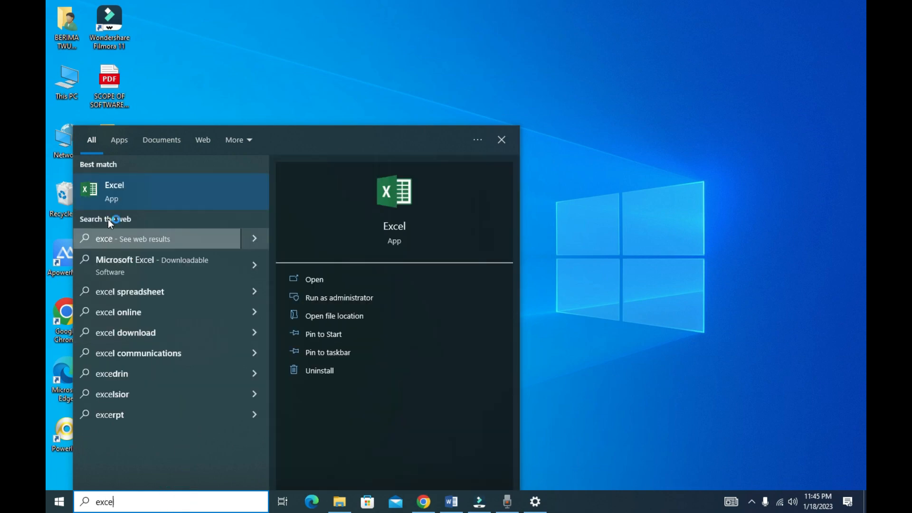
left_click(124, 197)
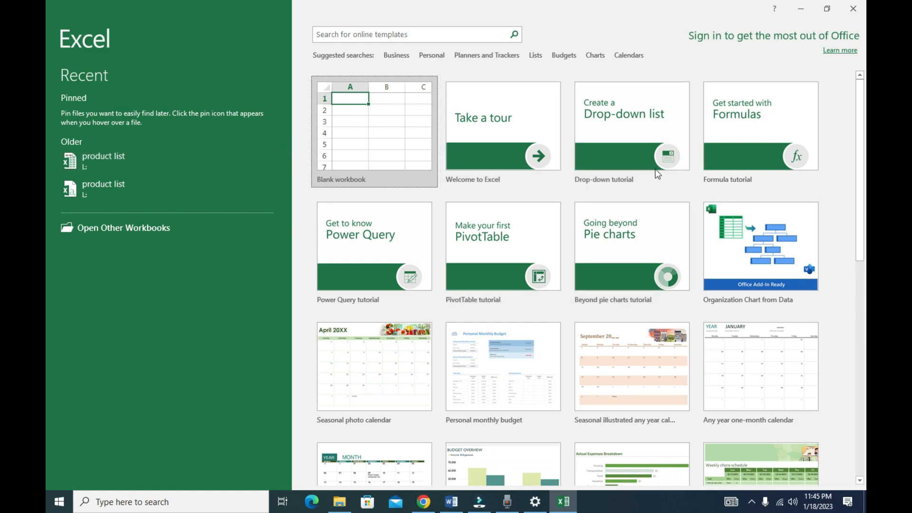
Step: Look through the available templates, including the Business ones, and create a blank workbook
mouse_move(862, 146)
left_mouse_down()
mouse_move(858, 339)
mouse_move(865, 134)
left_mouse_up()
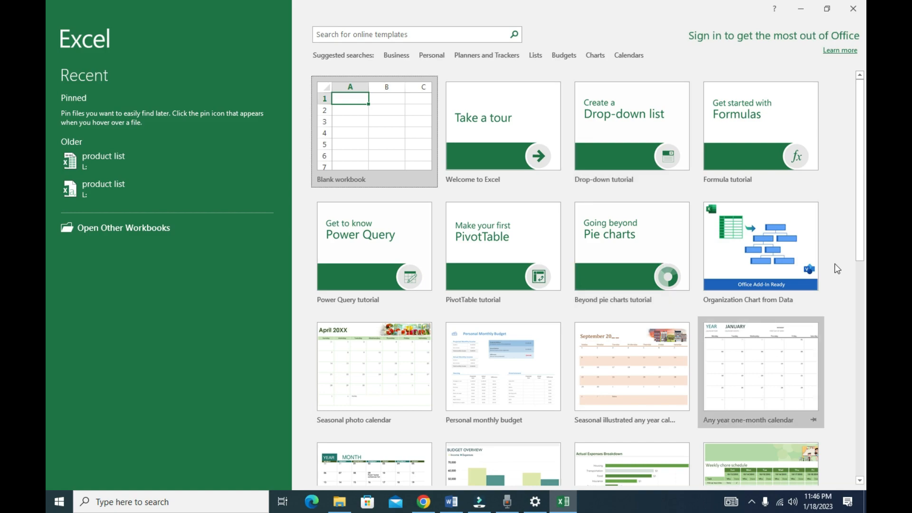
left_click_drag(861, 265, 45, 199)
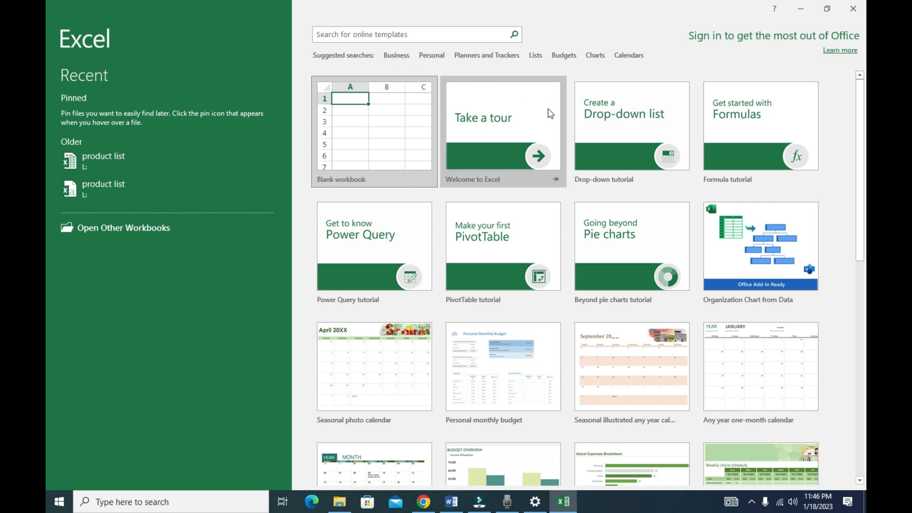
left_click(402, 57)
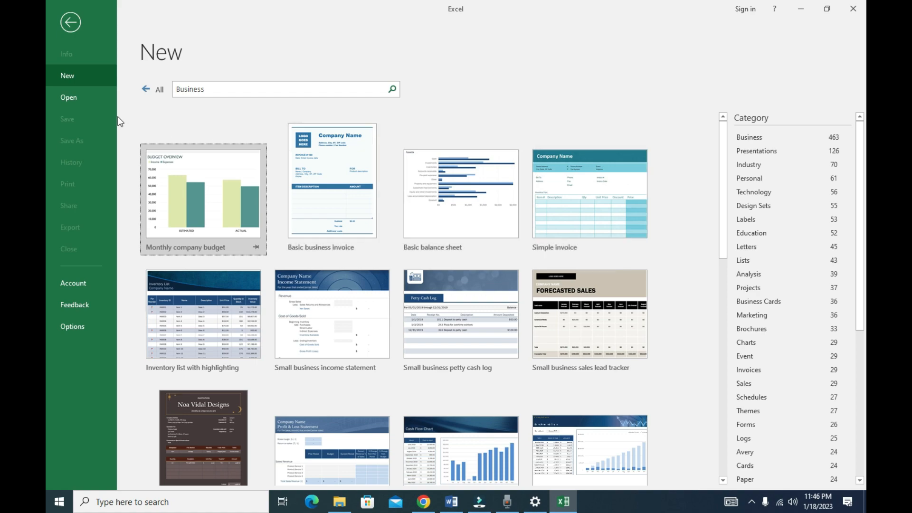
left_click(146, 90)
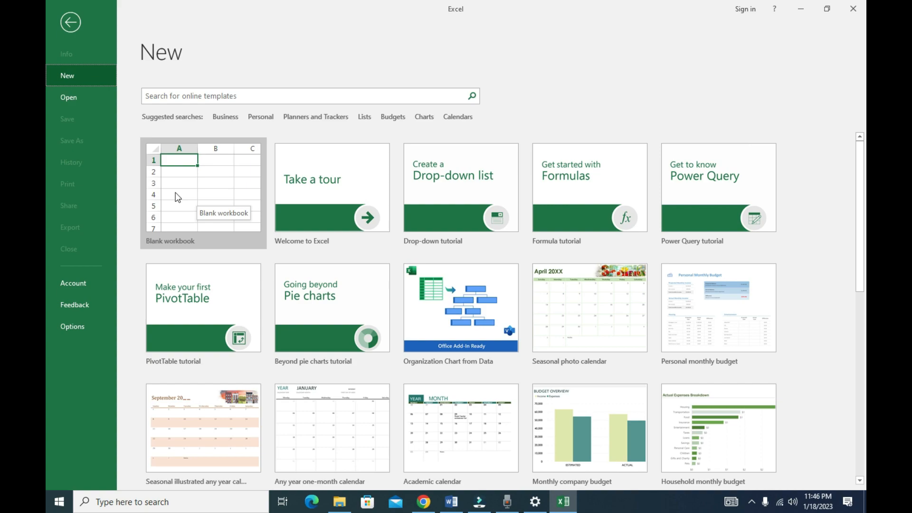
left_click(177, 197)
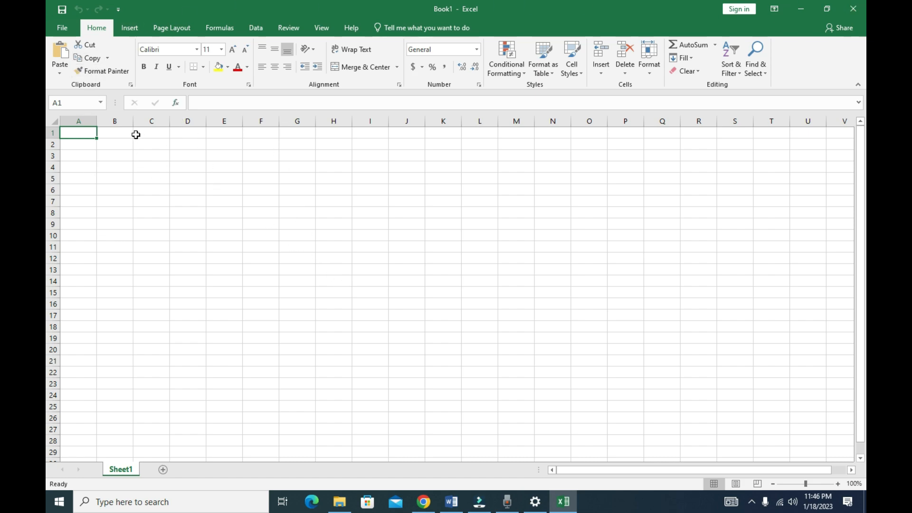
Step: Add the New, Open and Quick Print commands to the Quick Access Toolbar
left_click(119, 9)
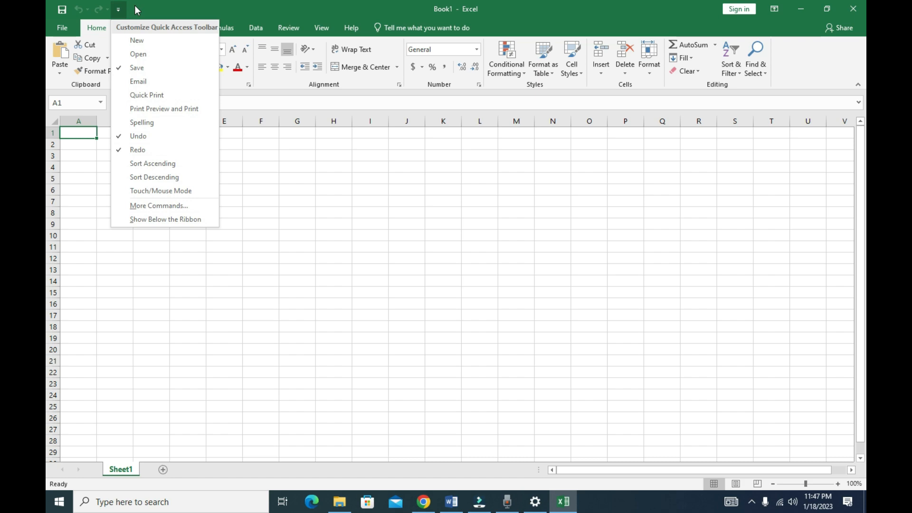
left_click(139, 6)
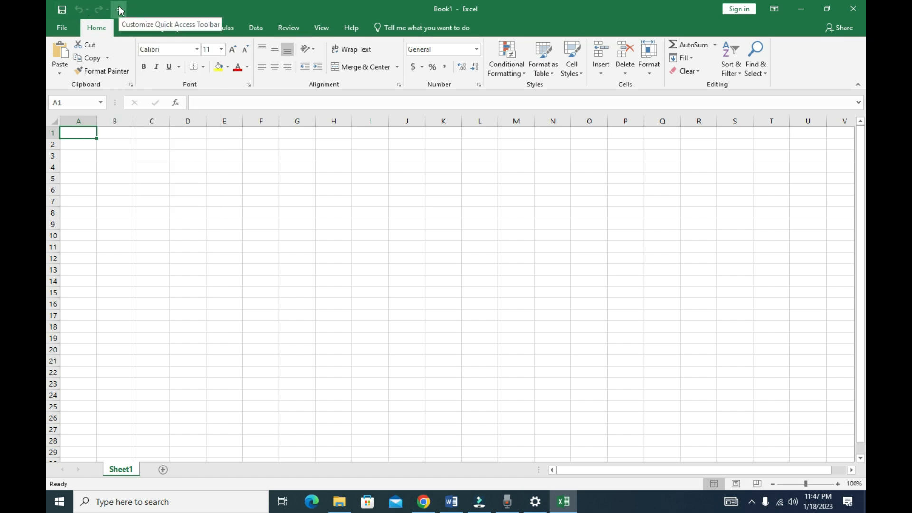
left_click(120, 9)
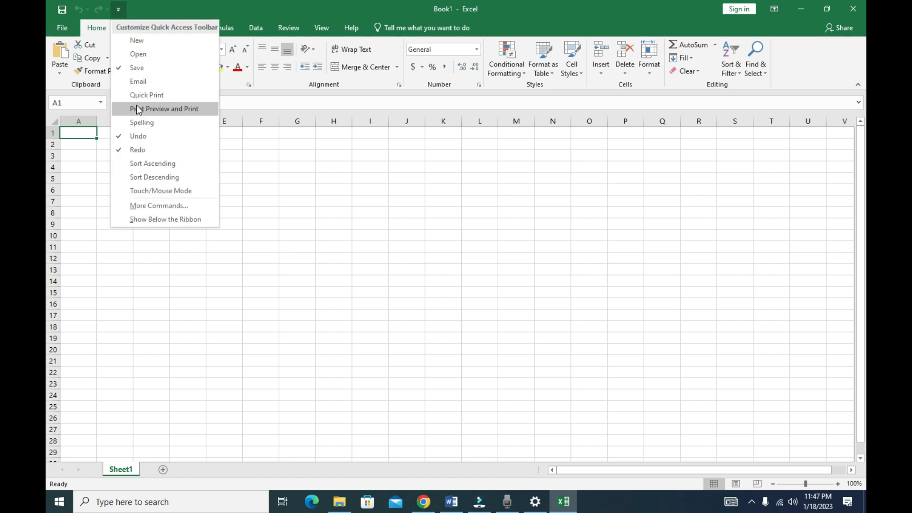
left_click(135, 41)
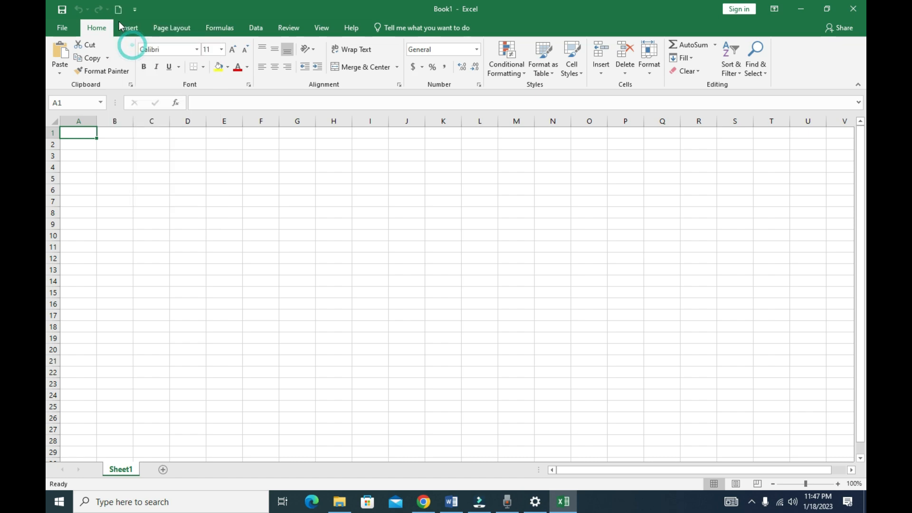
left_click(135, 11)
left_click(142, 54)
left_click(150, 10)
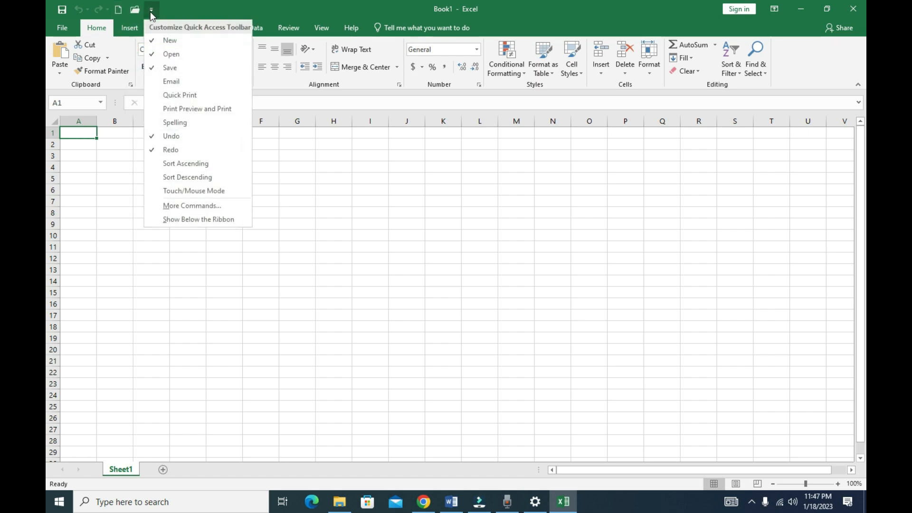
left_click(159, 95)
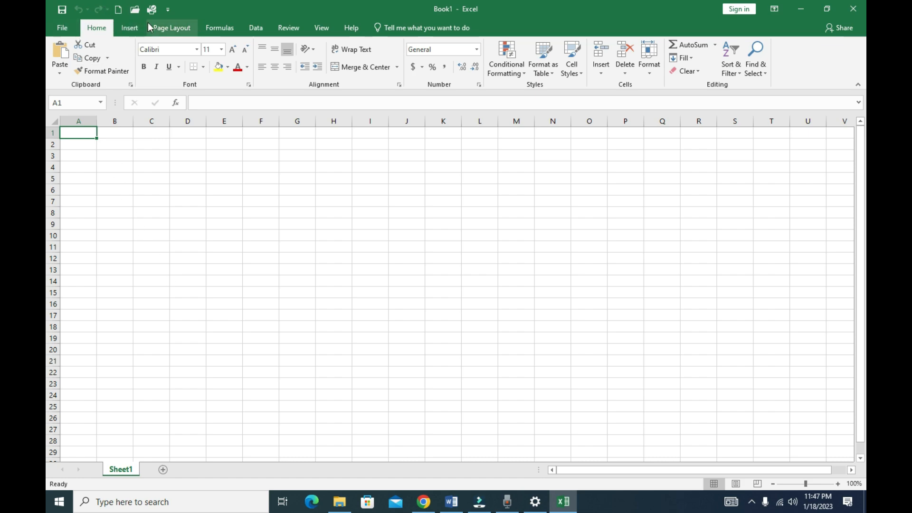
Step: Examine the workbook's file management options and the Insert, Page Layout and Formulas command sets, returning to the Home commands
left_click(65, 31)
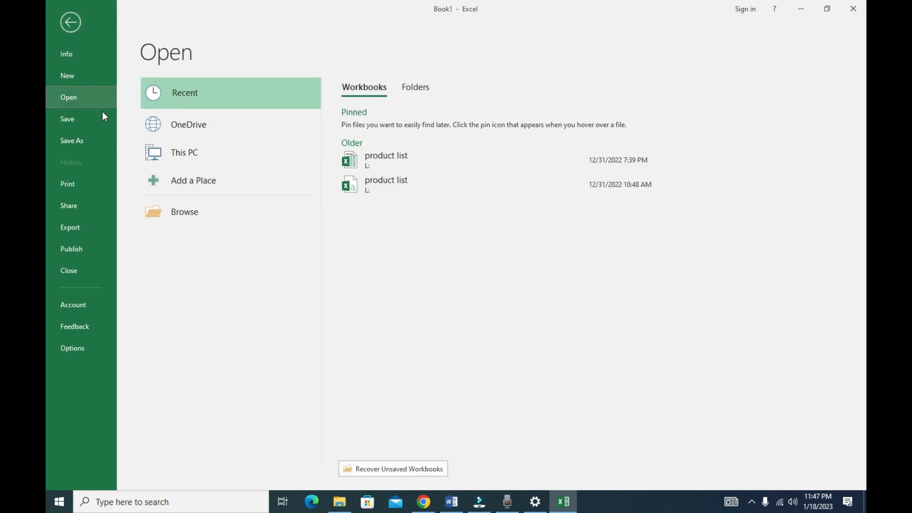
left_click(71, 23)
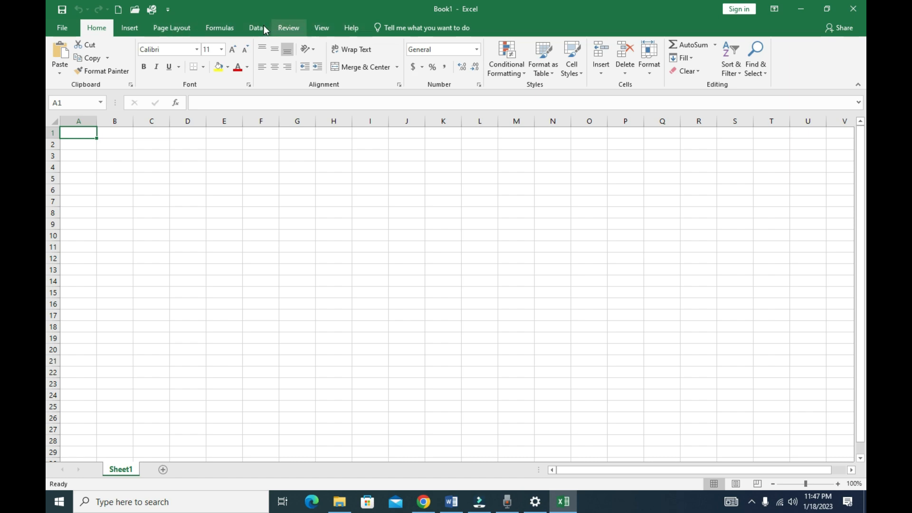
left_click(134, 30)
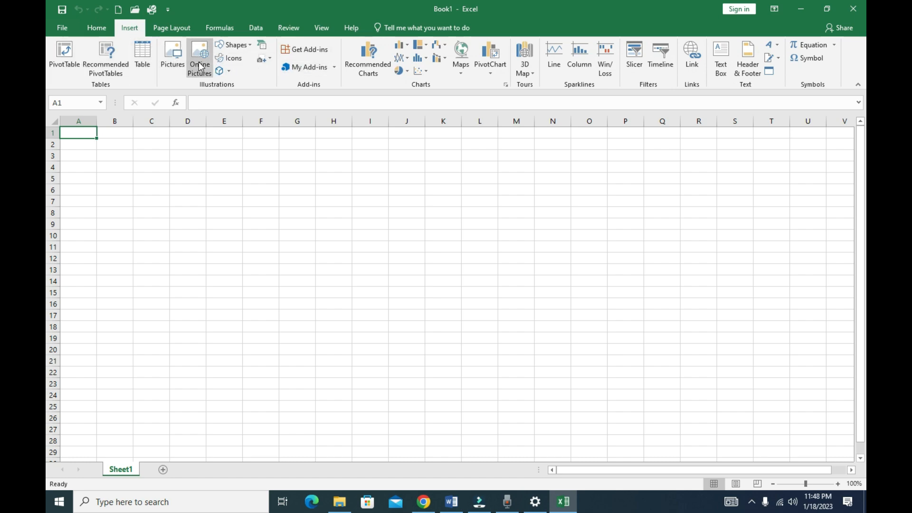
left_click(177, 29)
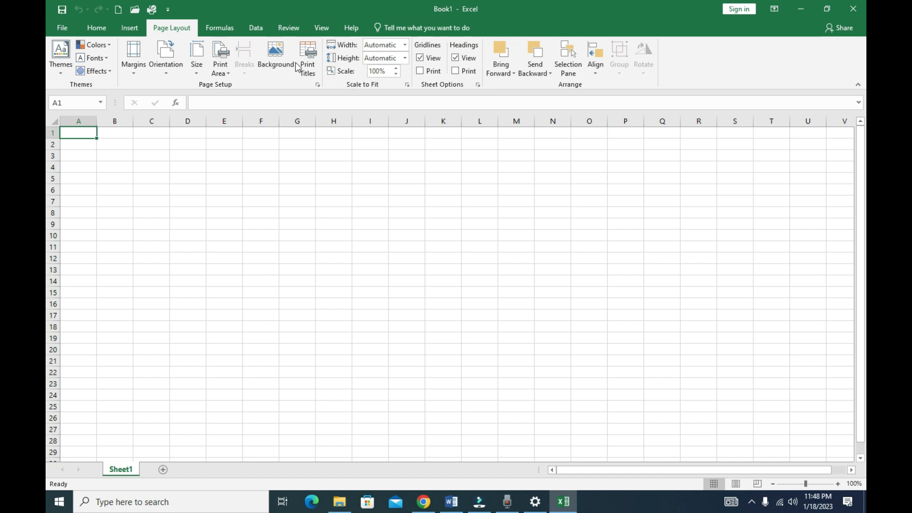
left_click(232, 34)
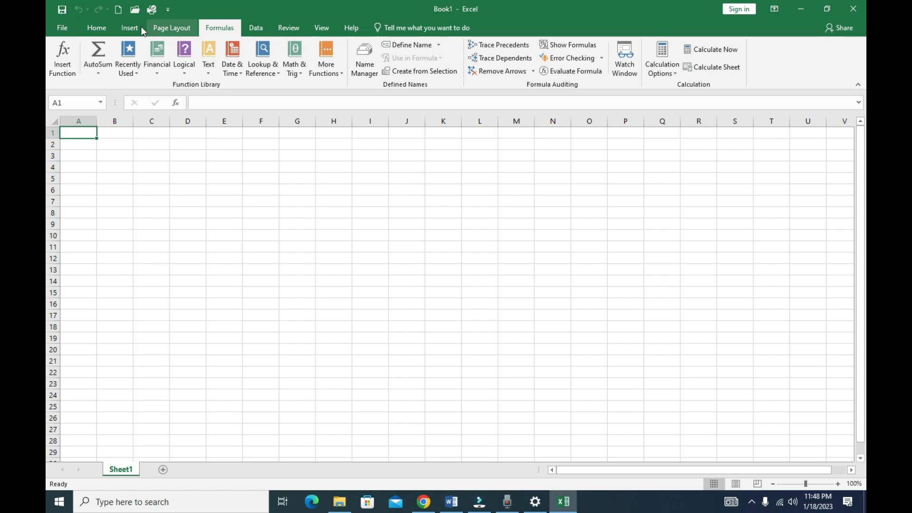
left_click(100, 30)
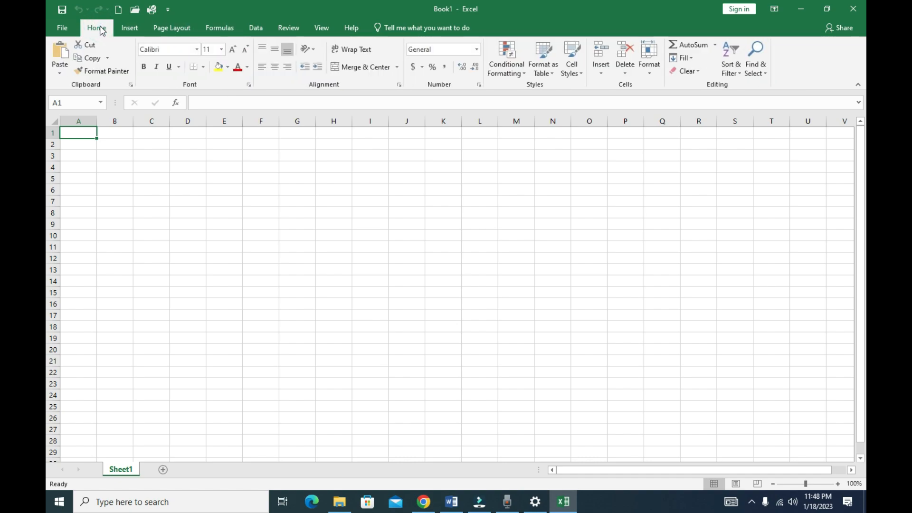
Step: Compare the ribbon commands for Insert, Page Layout, Formulas, Data and Review, finishing with the Insert commands and selecting cell H8
left_click(129, 30)
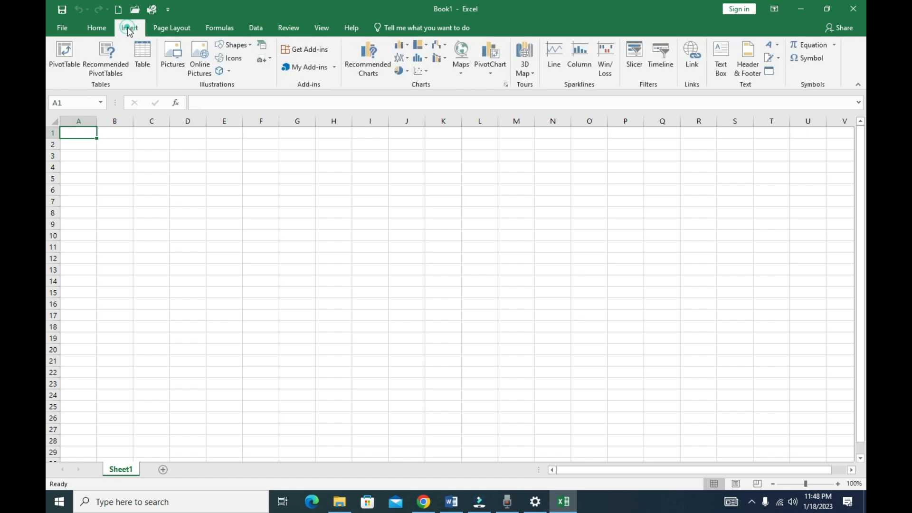
left_click(163, 27)
left_click(214, 30)
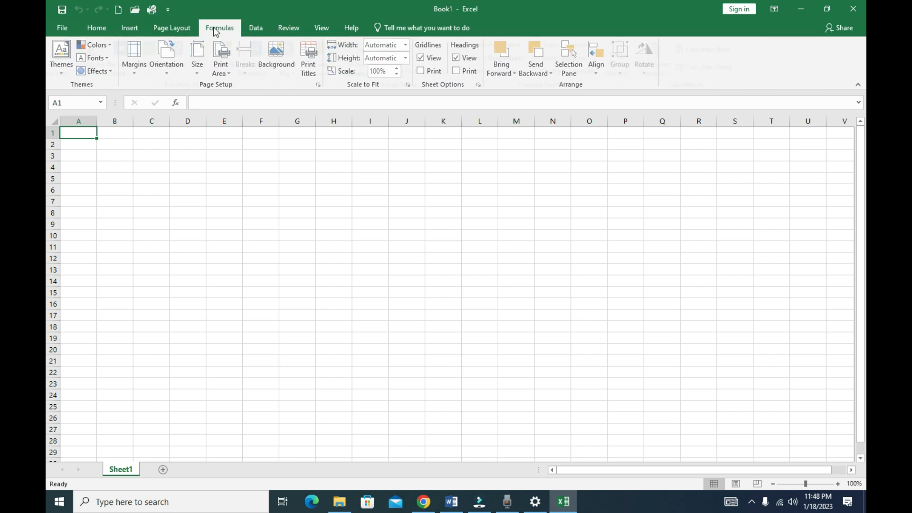
left_click(253, 28)
left_click(295, 30)
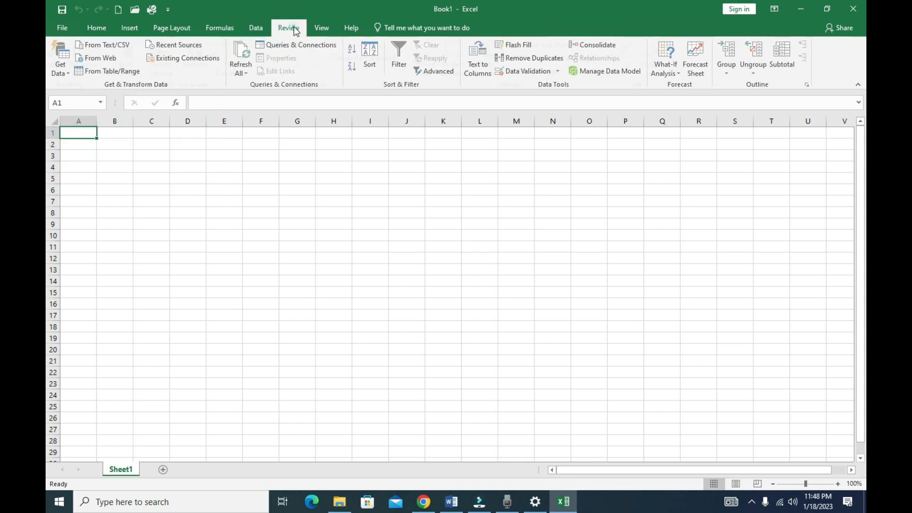
left_click(255, 27)
left_click(224, 28)
left_click(172, 29)
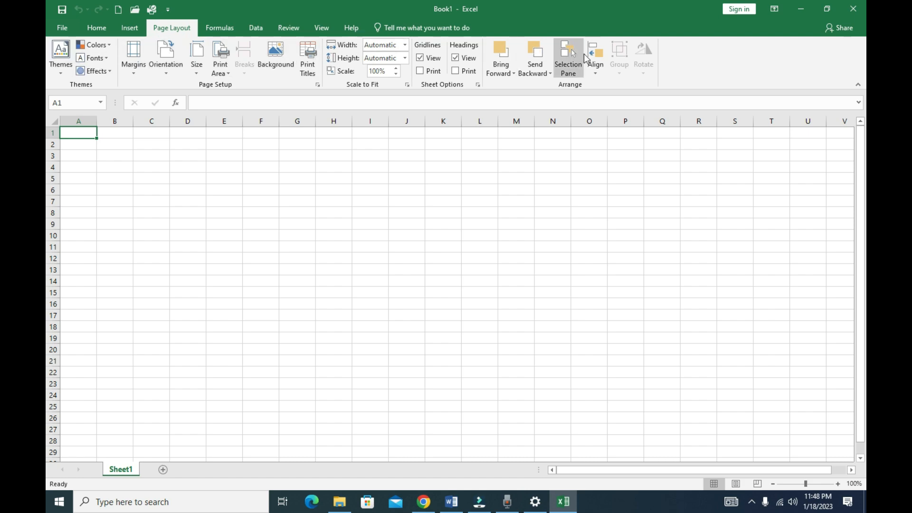
left_click(129, 29)
left_click(104, 30)
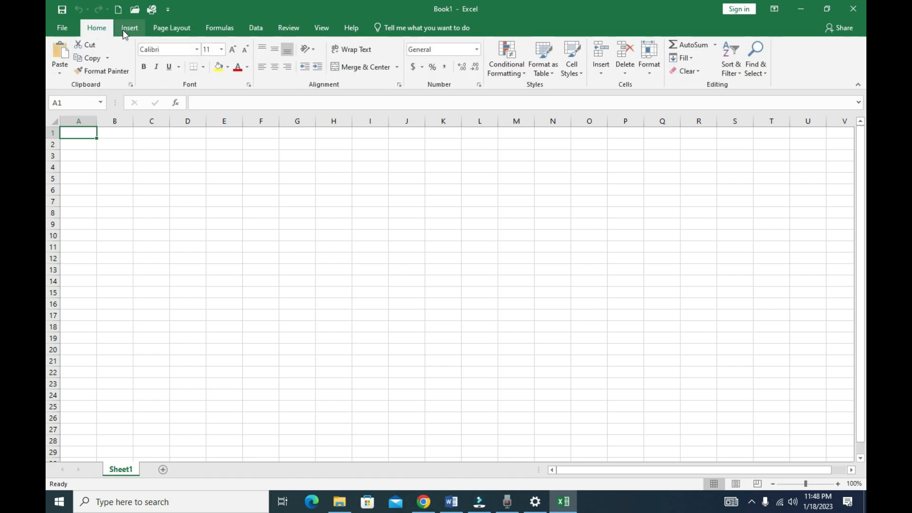
left_click(124, 29)
left_click(157, 28)
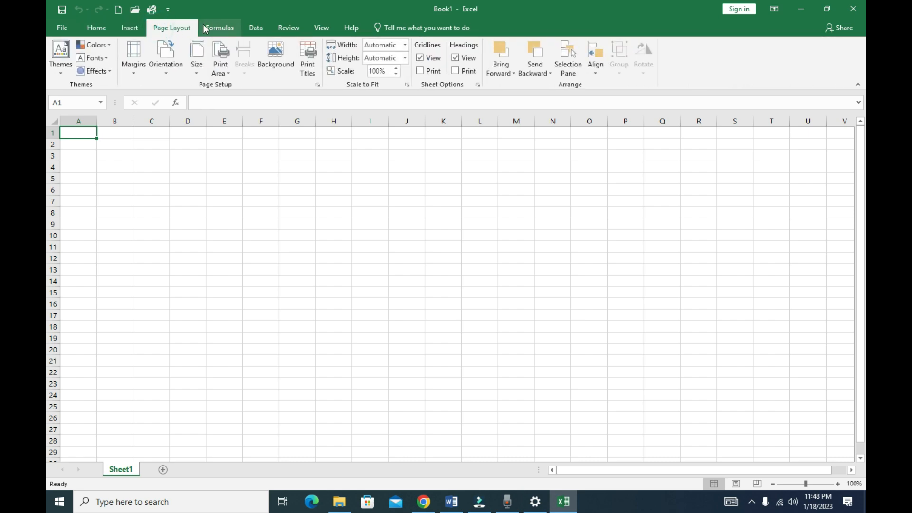
left_click(130, 29)
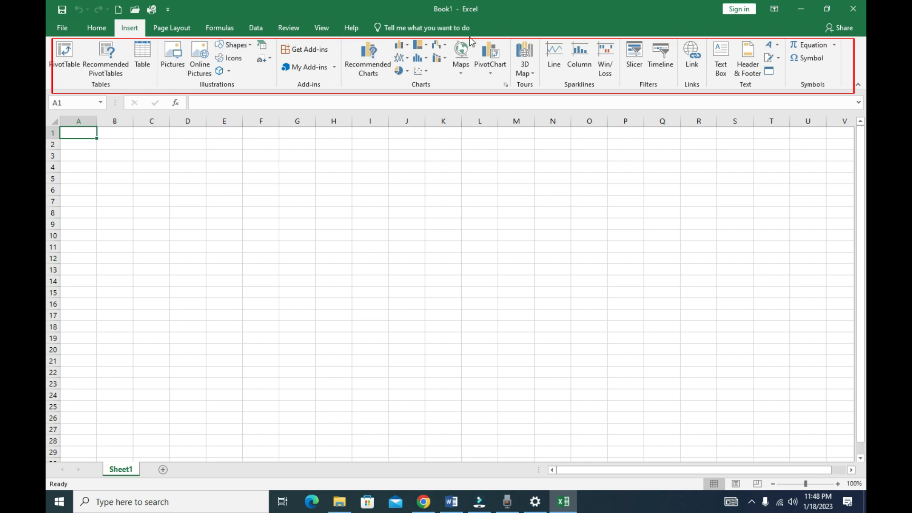
left_click(317, 212)
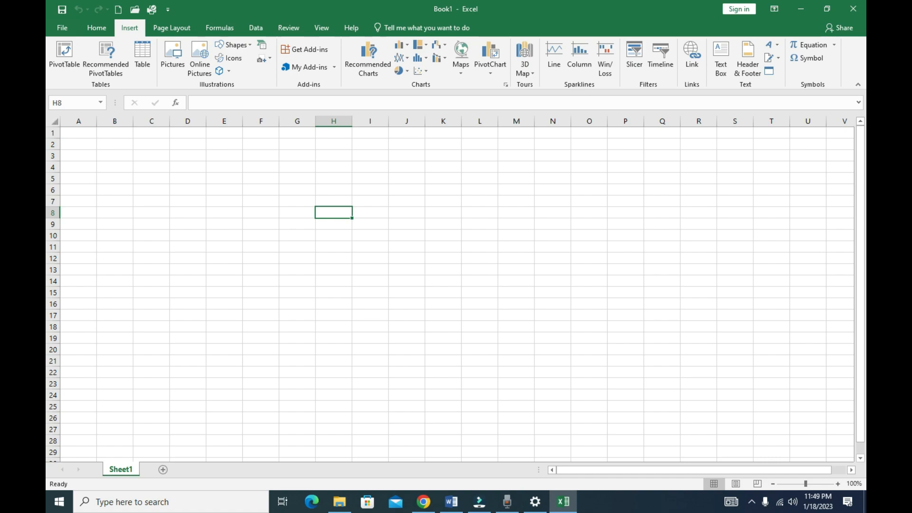
Step: Select the whole worksheet twice, clearing the selection each time and ending on cell M18
left_click(55, 121)
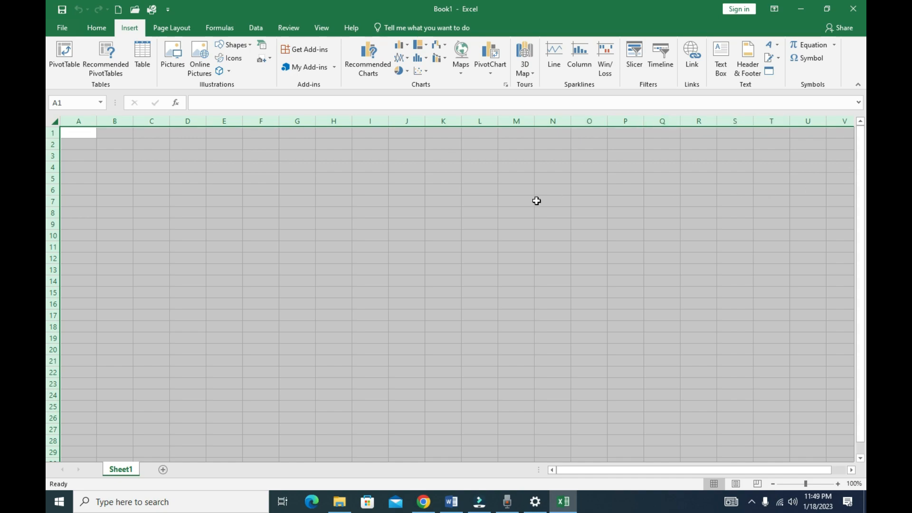
left_click(432, 231)
left_click(55, 121)
left_click(517, 327)
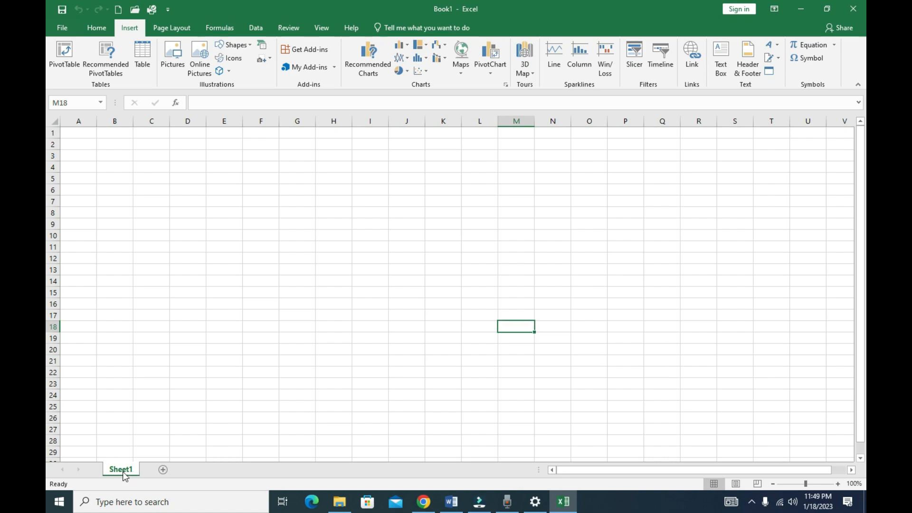
Step: Add a second worksheet and switch between the two sheets, ending on Sheet1
left_click(162, 470)
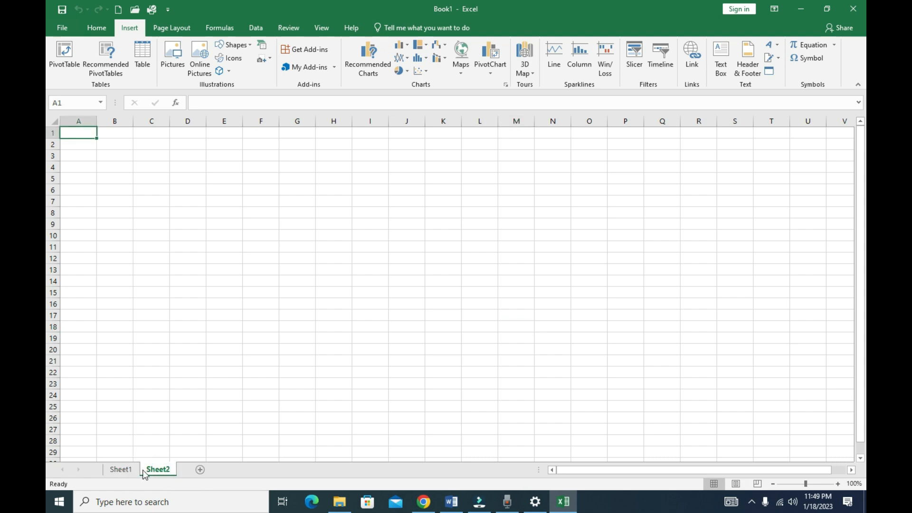
left_click(122, 469)
left_click(153, 469)
left_click(124, 468)
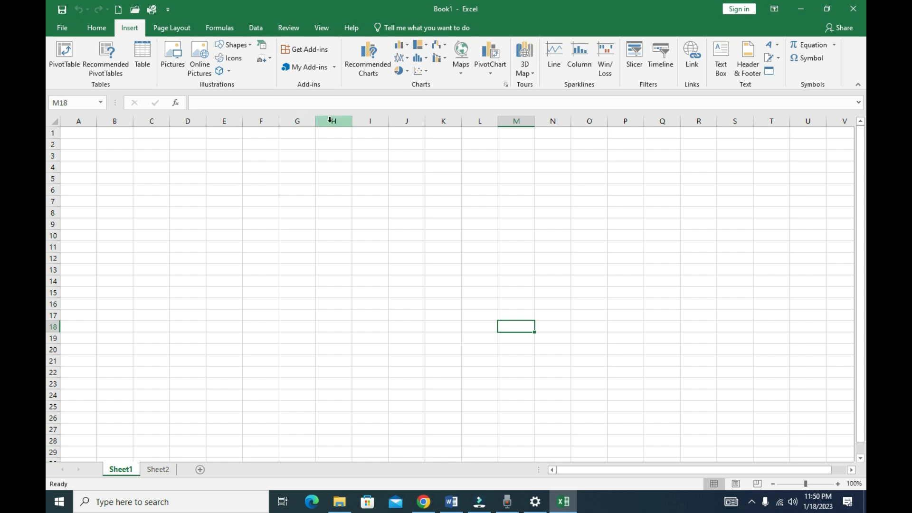
Step: Select columns I and J in turn, examine the column lettering beyond Z up to AK, and return to column A
left_click(379, 121)
left_click(398, 121)
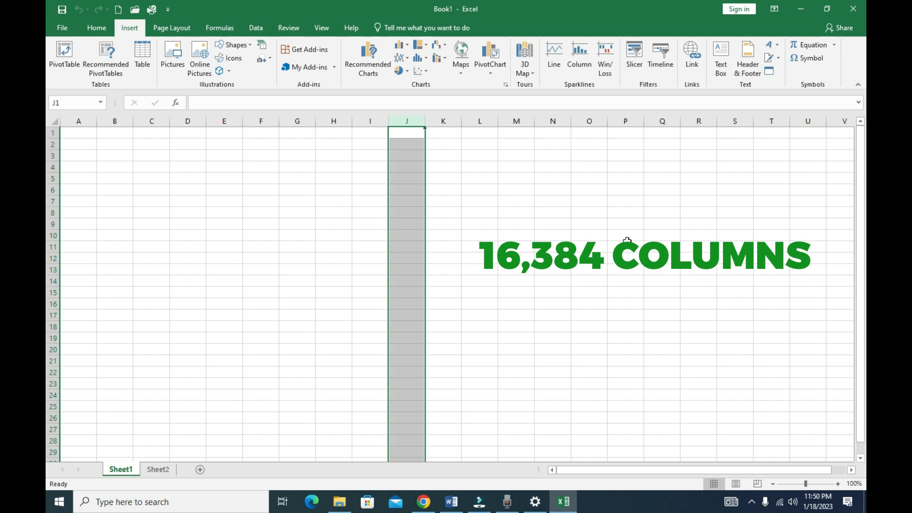
left_click(851, 469)
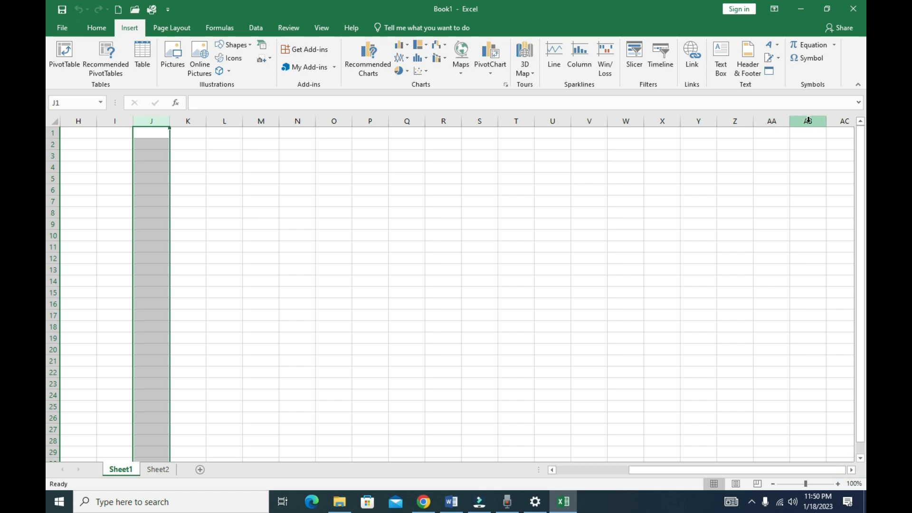
left_click(851, 470)
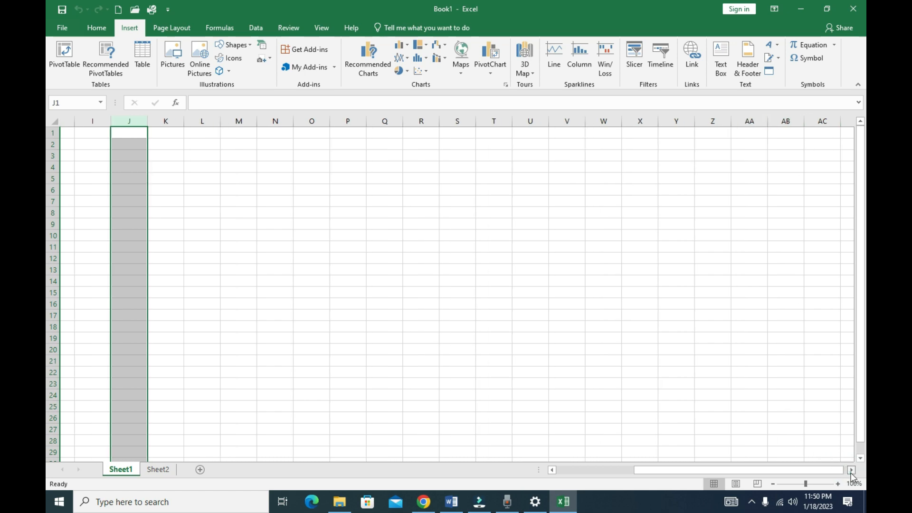
left_click(851, 470)
left_click(850, 470)
left_click(850, 469)
left_click(850, 469)
left_click(851, 469)
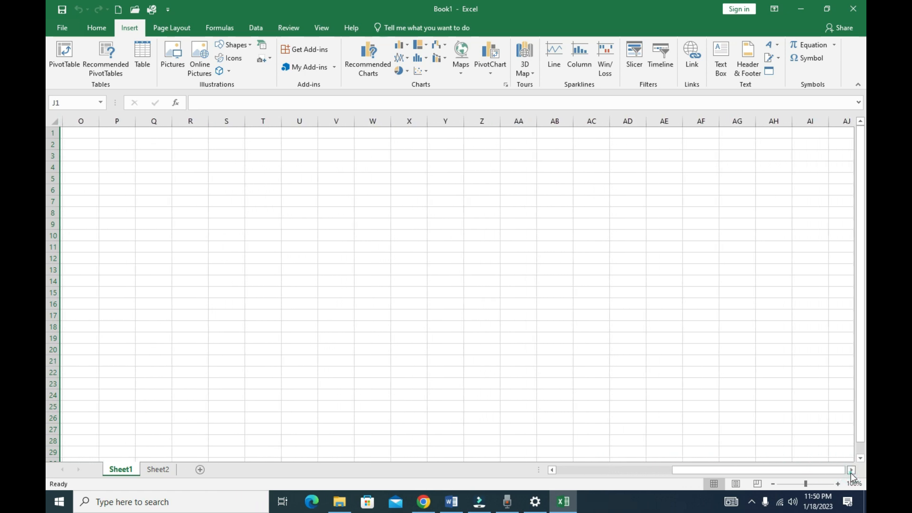
left_click(851, 470)
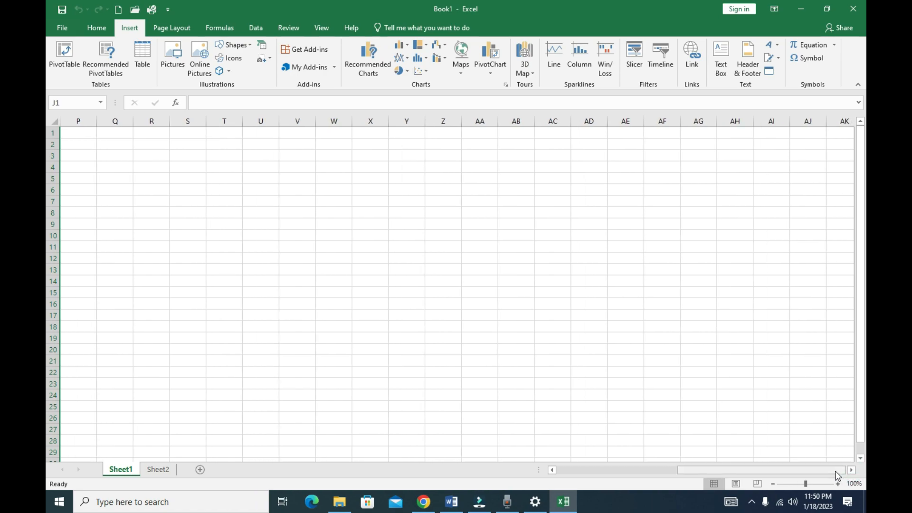
left_click_drag(835, 471, 708, 477)
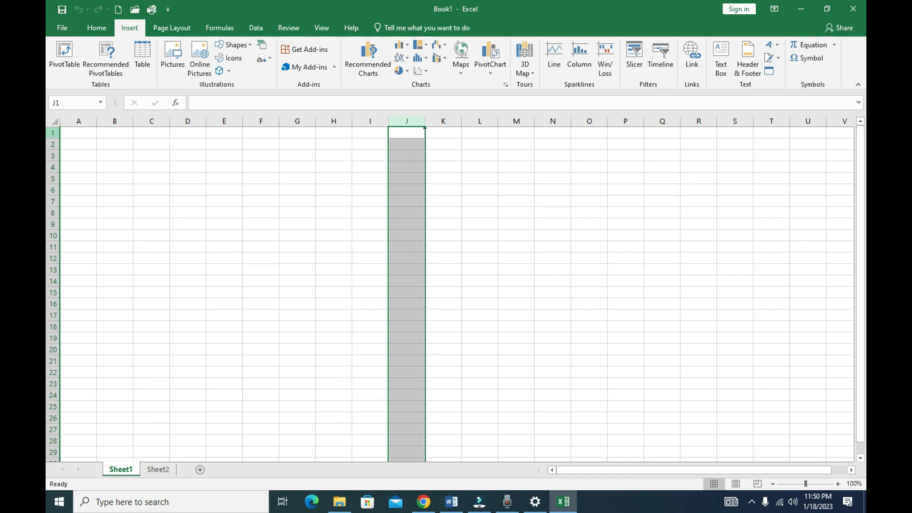
Step: Select rows 1 to 5 one at a time, examine the row numbering down to the fifties, and return to row 1
left_click(100, 188)
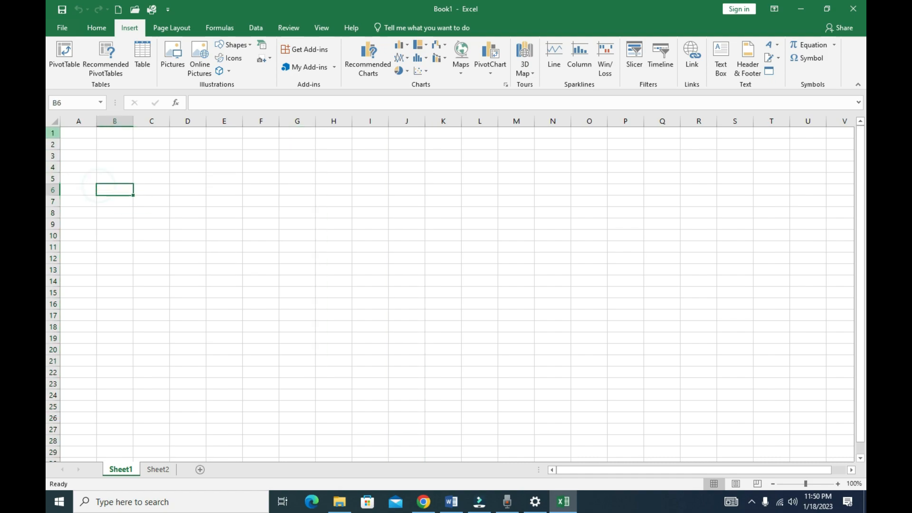
left_click(53, 132)
left_click(52, 144)
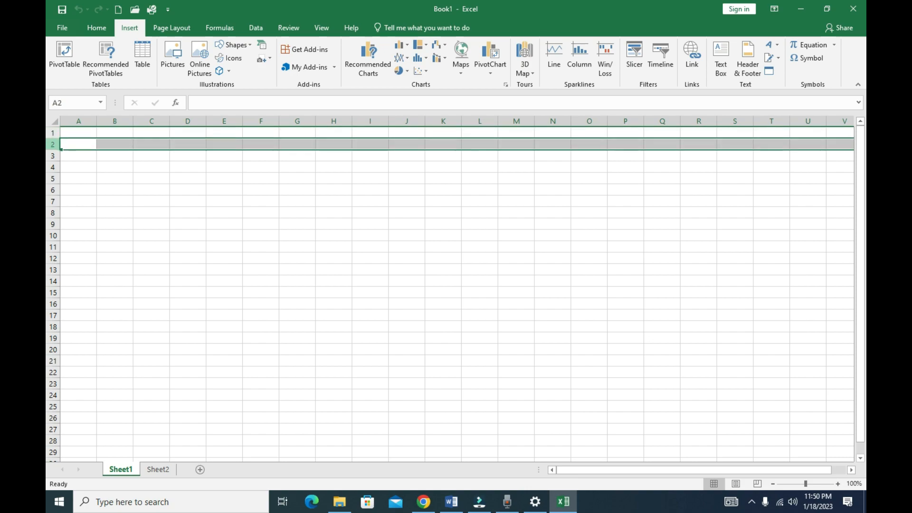
left_click(52, 155)
left_click(53, 166)
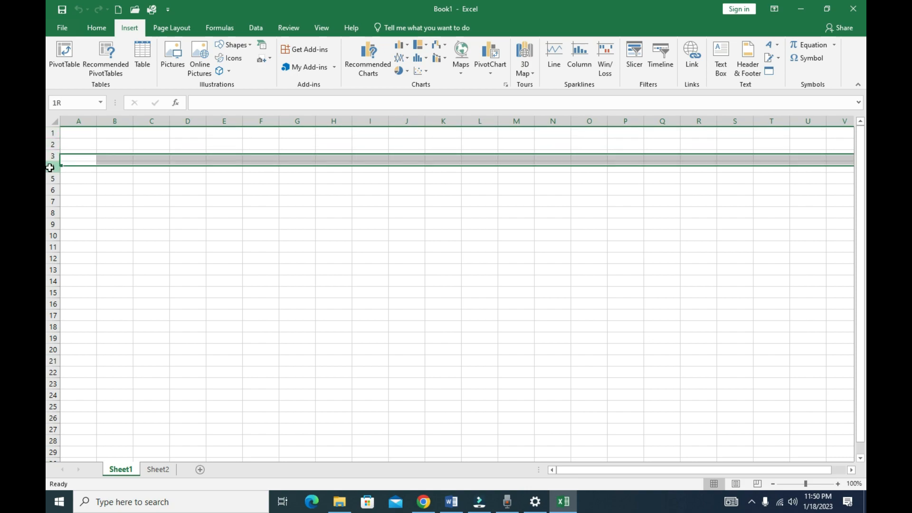
left_click(52, 178)
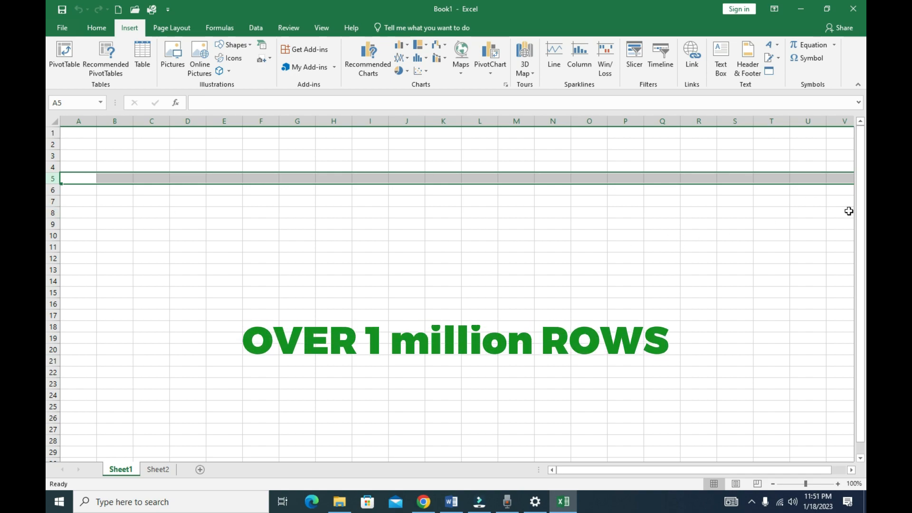
left_click(860, 459)
left_click_drag(861, 460, 861, 459)
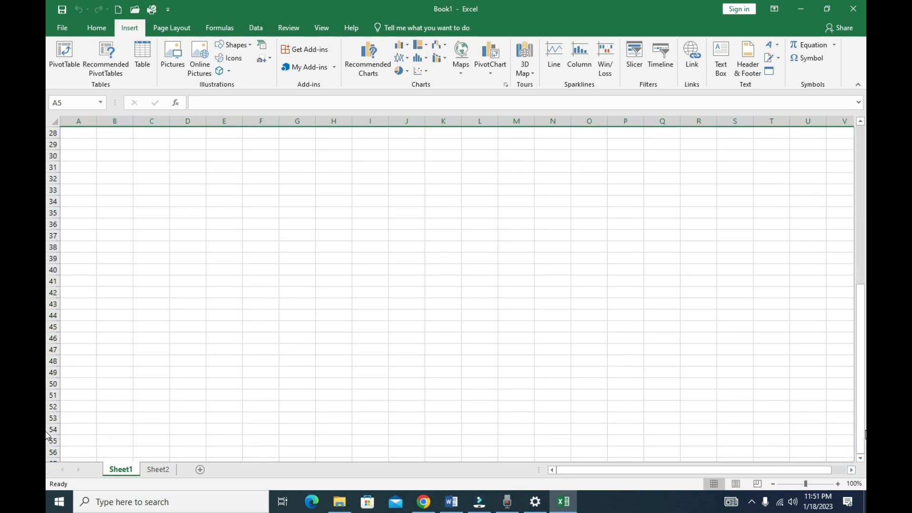
scroll(48, 138, "up", 9)
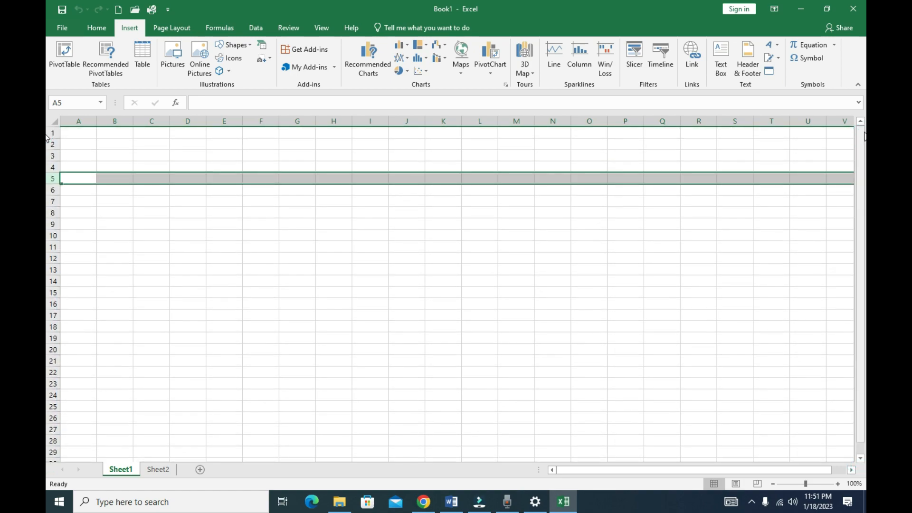
Step: Select cell J14, highlight all cells of Sheet1, and clear the highlight by selecting cell D9
left_click(401, 281)
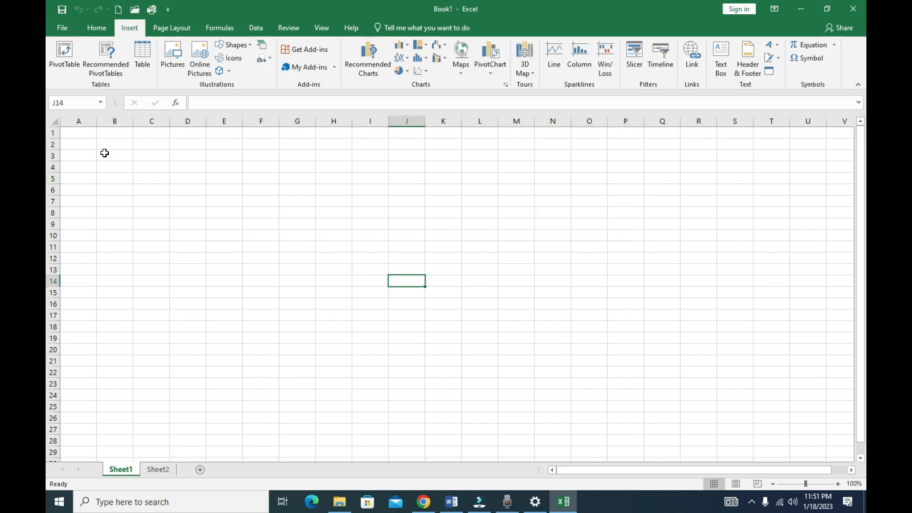
left_click(51, 121)
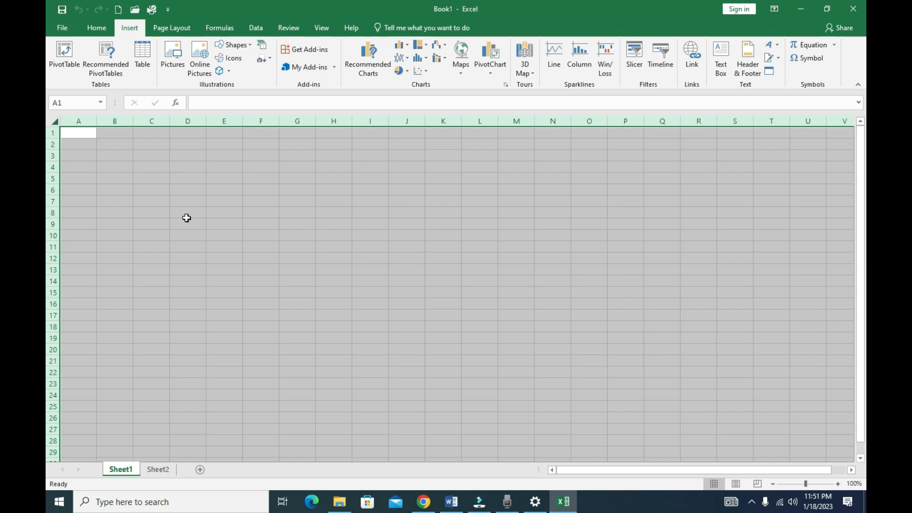
left_click(190, 221)
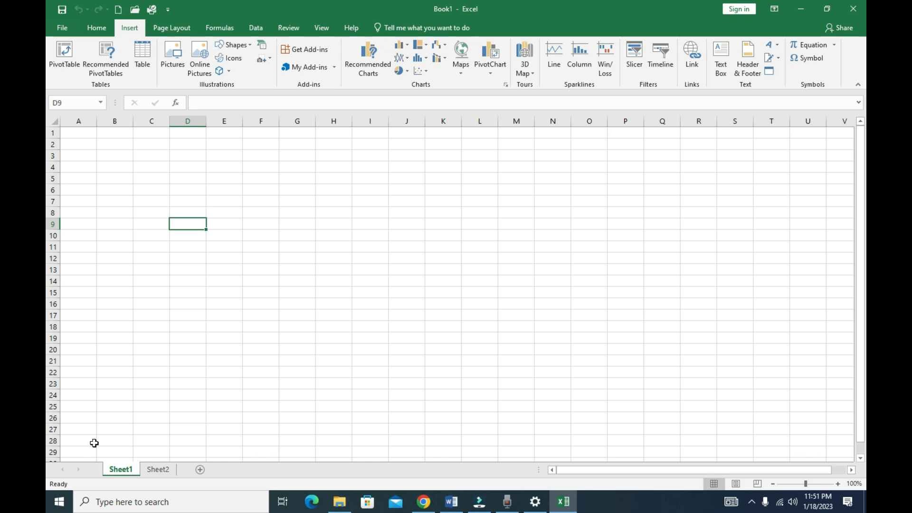
Step: Select individual cells one after another, including F15, E4, F4 and H4, ending on Q8
left_click(258, 292)
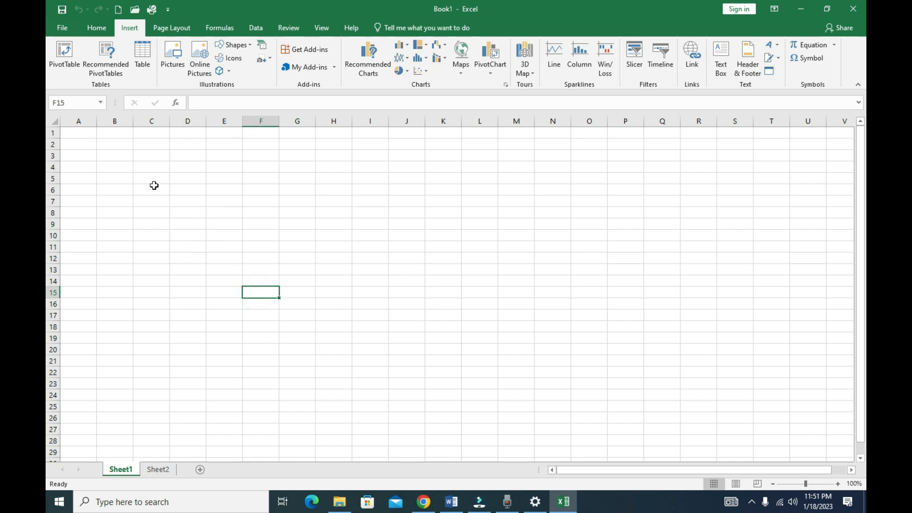
left_click(216, 166)
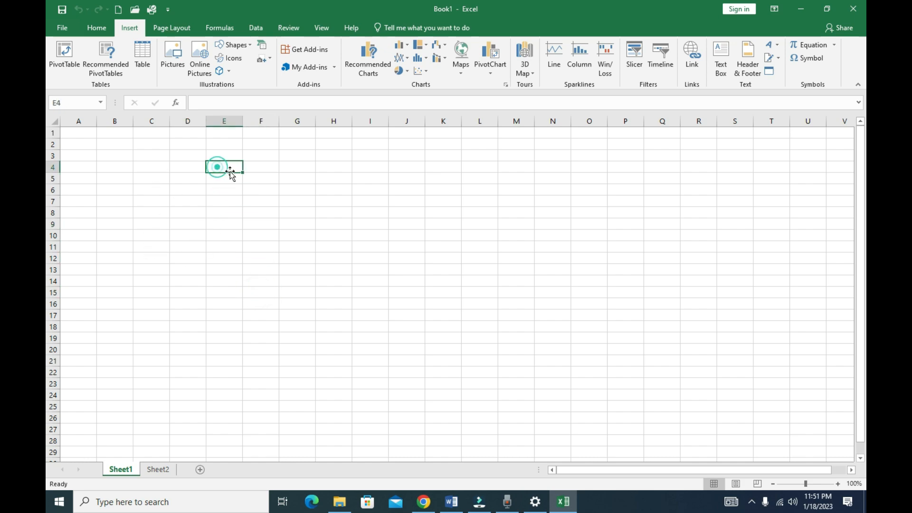
left_click(261, 164)
left_click(320, 167)
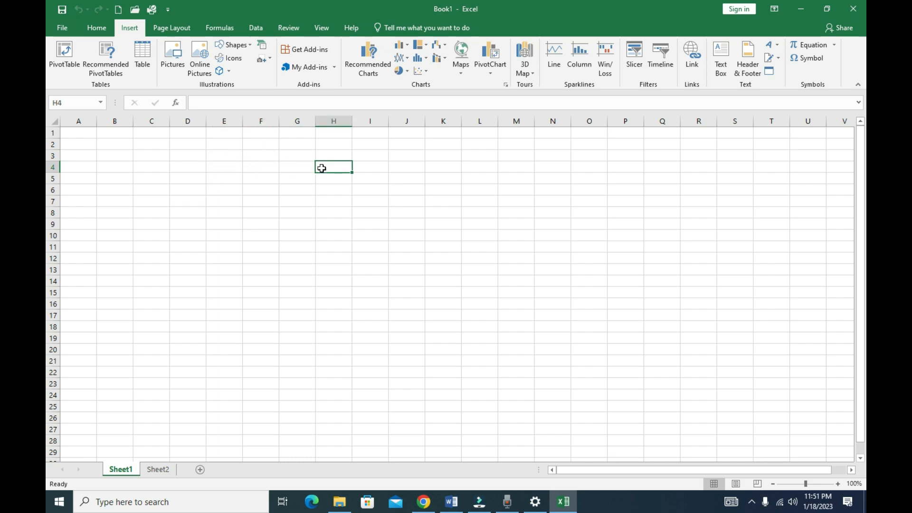
left_click(294, 189)
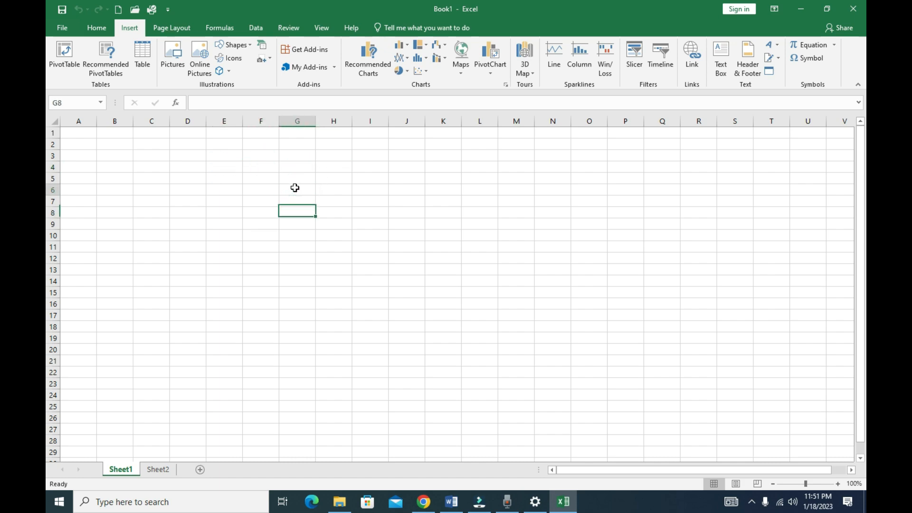
left_click(295, 188)
left_click(585, 256)
left_click(666, 213)
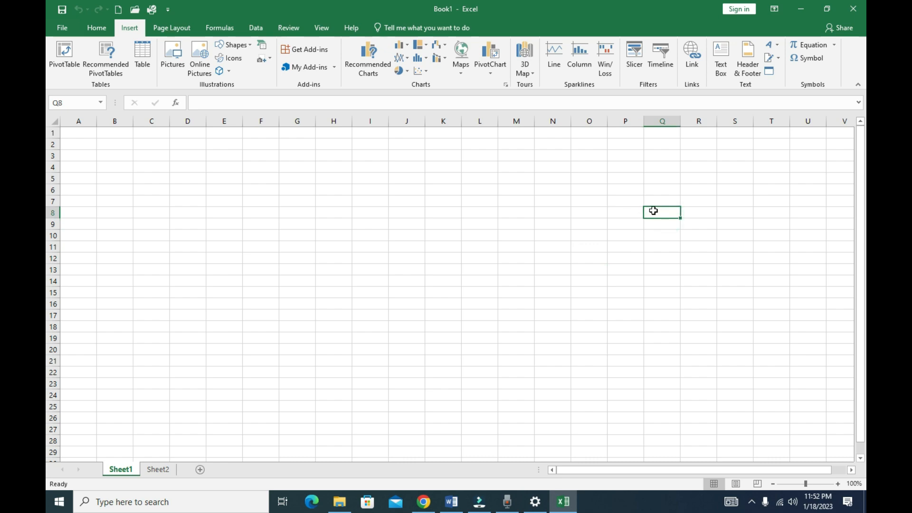
Step: Select various cells such as I10, D14, H7, F5 and E9, checking each address in the Name Box, ending on I3
left_click(368, 236)
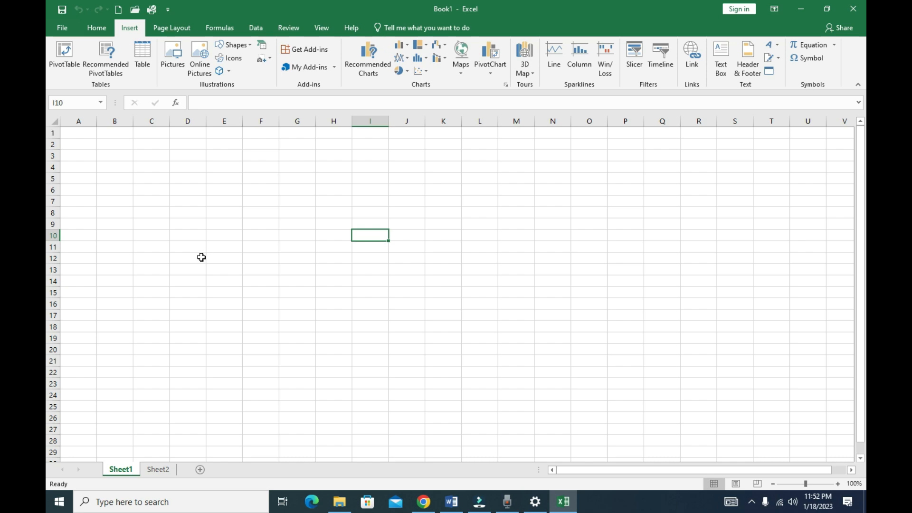
left_click(151, 202)
left_click(203, 281)
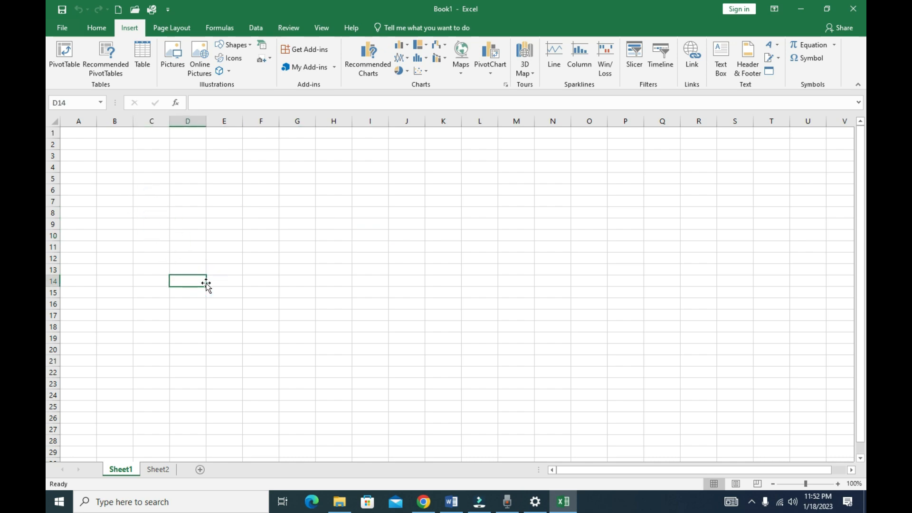
left_click(143, 247)
left_click(346, 199)
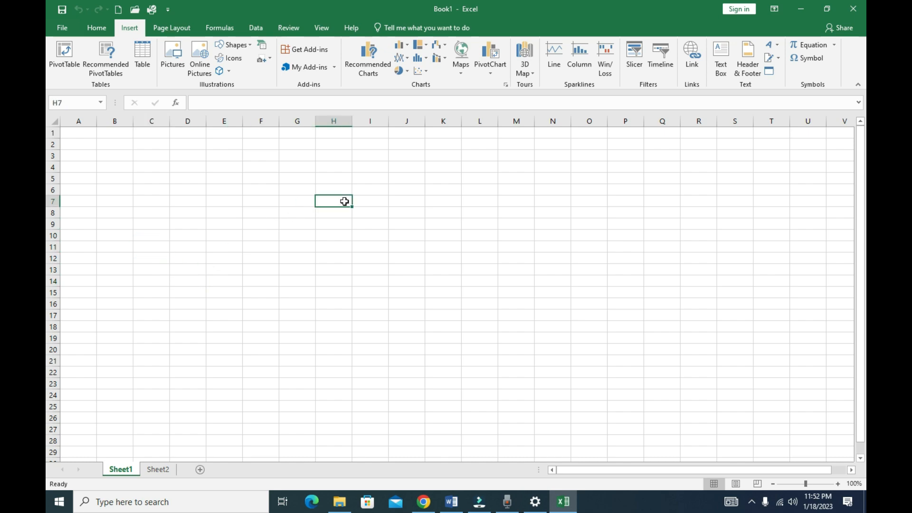
left_click(402, 276)
left_click(252, 198)
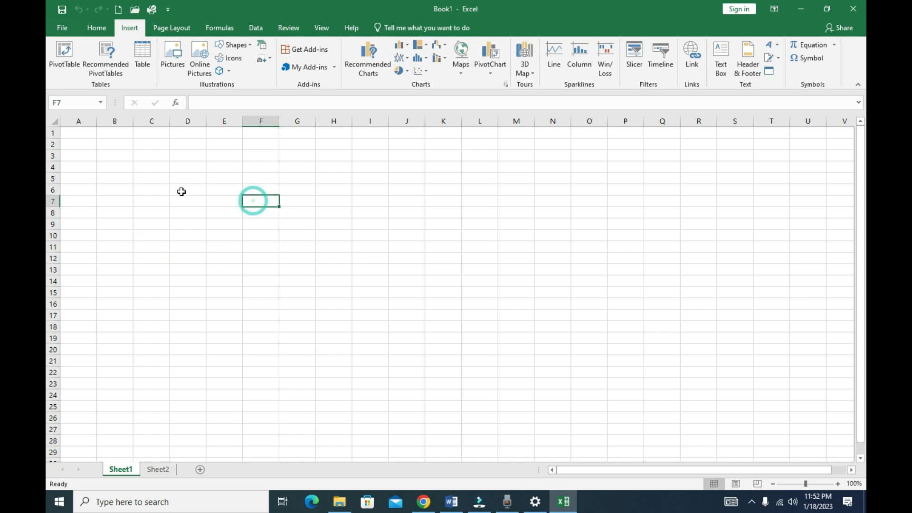
left_click(245, 180)
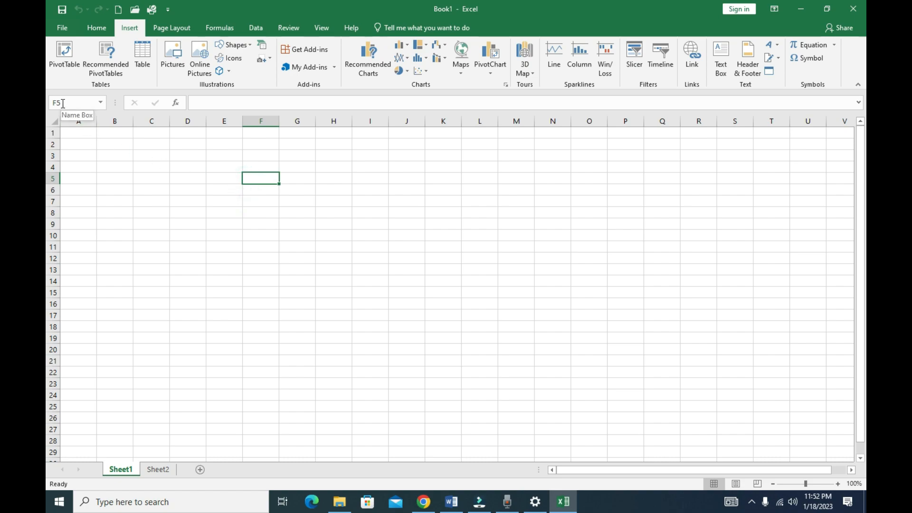
left_click(224, 225)
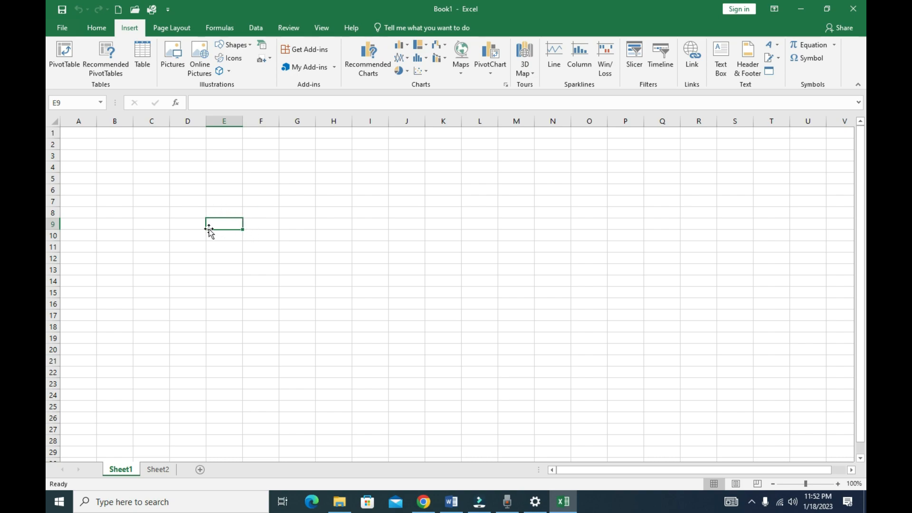
left_click(368, 156)
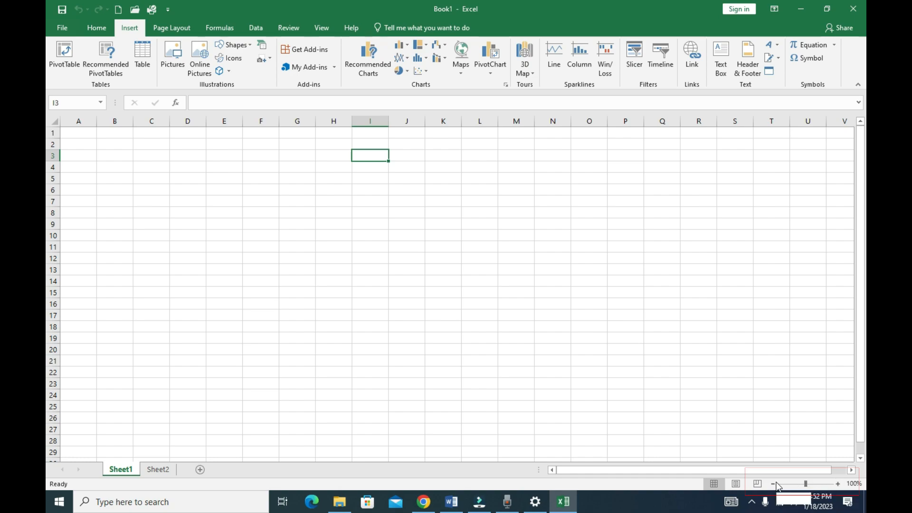
Step: Zoom the worksheet in to 180%
left_click(836, 484)
left_click(836, 483)
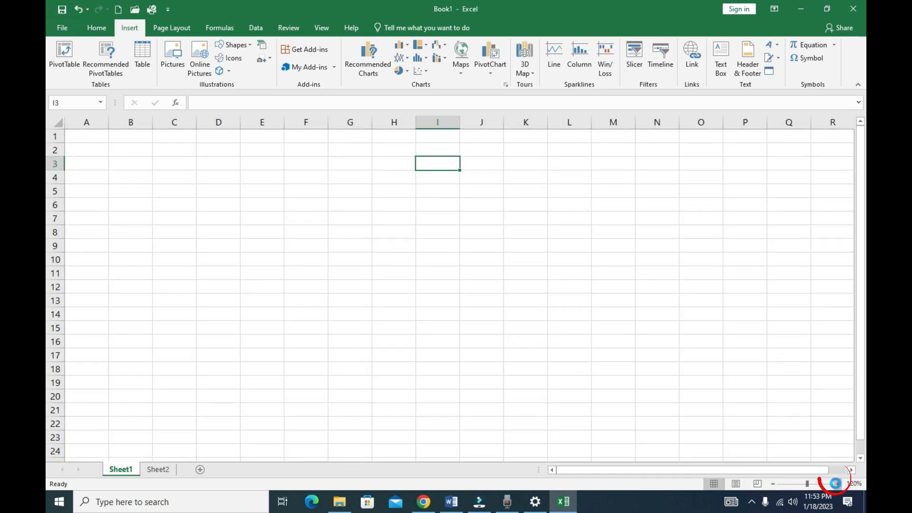
left_click(836, 483)
left_click(837, 484)
left_click(836, 484)
left_click(836, 483)
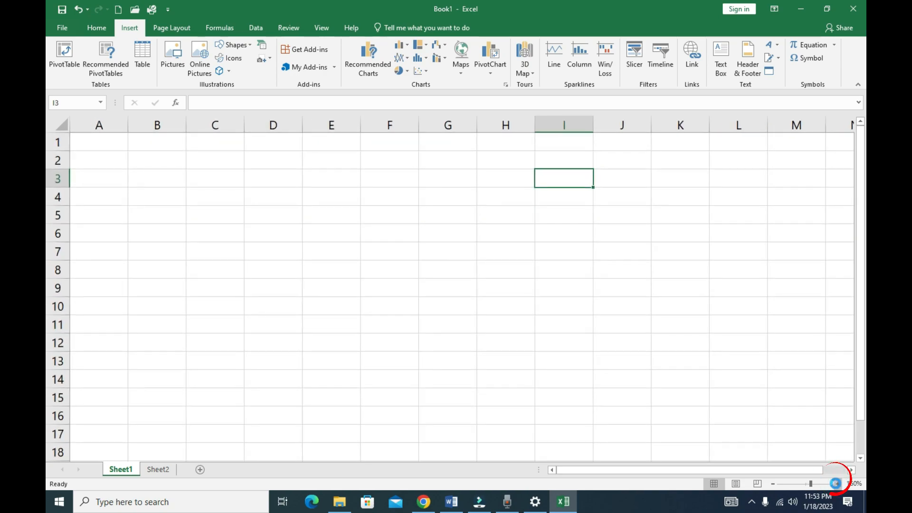
left_click(836, 484)
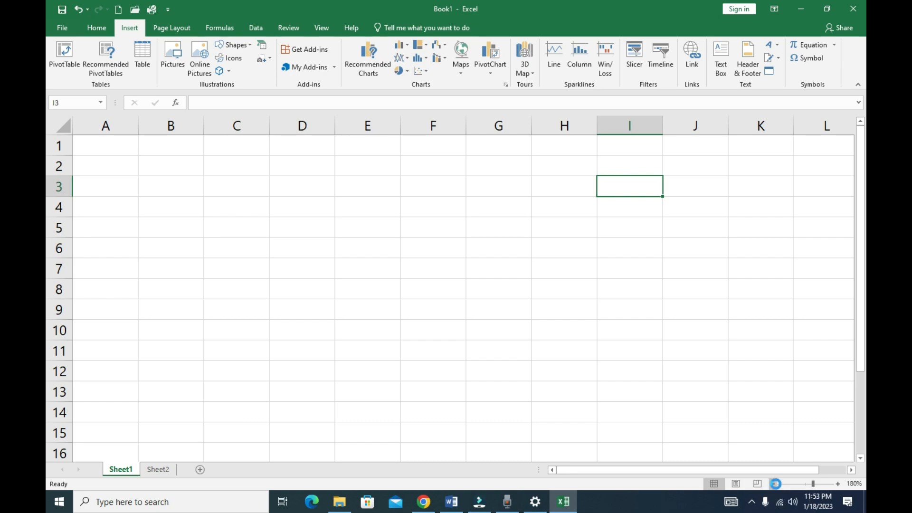
Step: Zoom the worksheet out to 150%
left_click(774, 483)
left_click(774, 484)
left_click(774, 483)
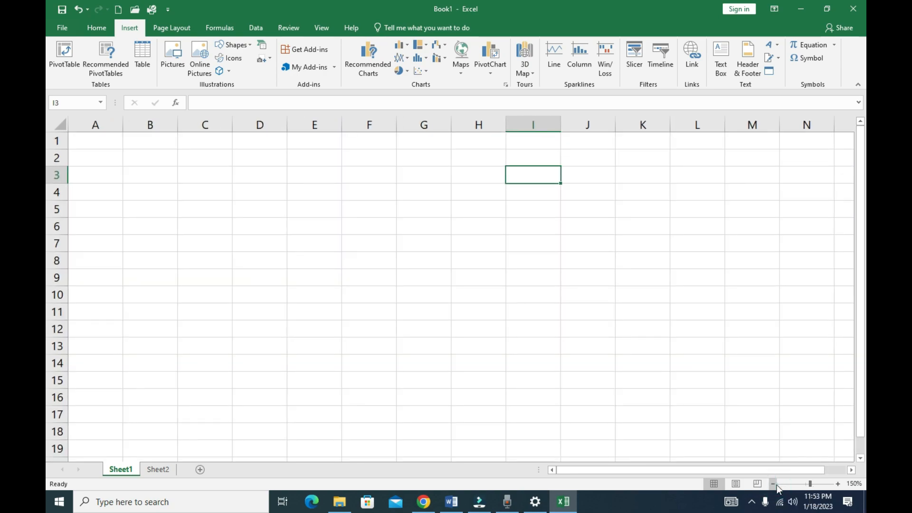
Step: Zoom the worksheet out to 100% and place the cursor in the formula bar for cell E11
left_click(805, 484)
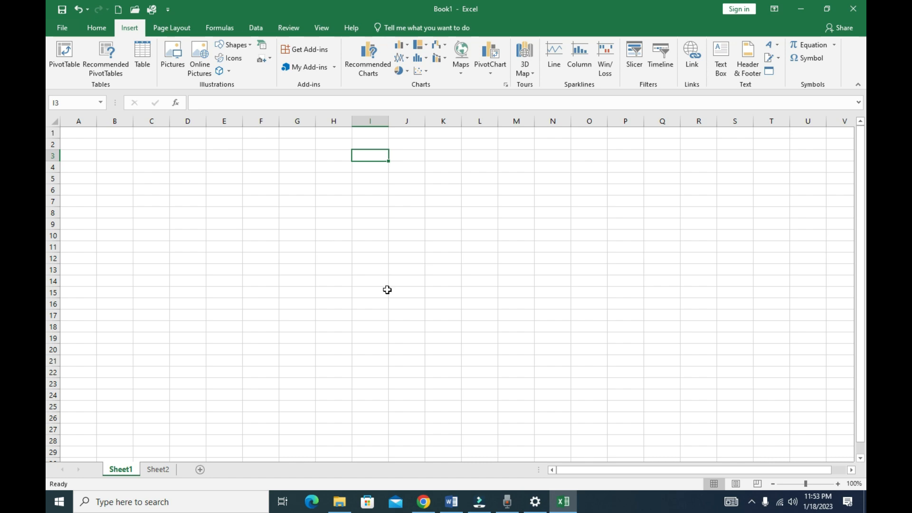
left_click(217, 247)
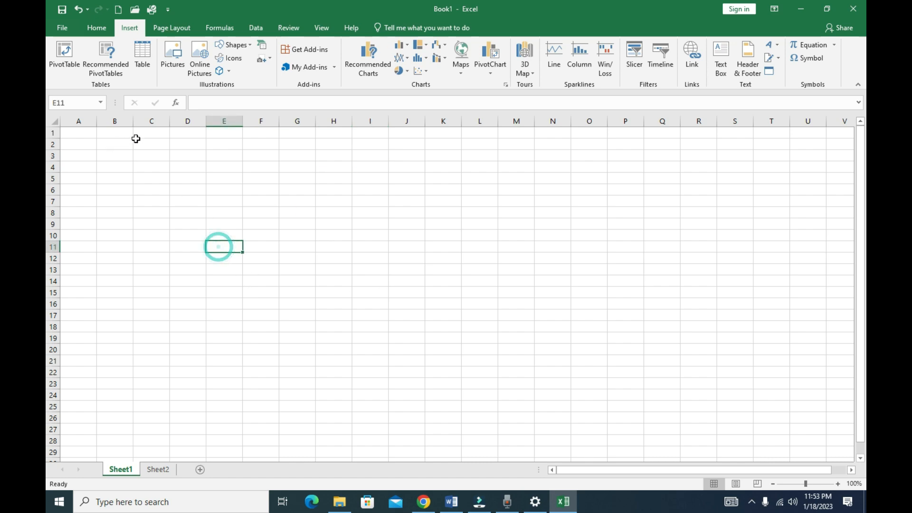
left_click(208, 104)
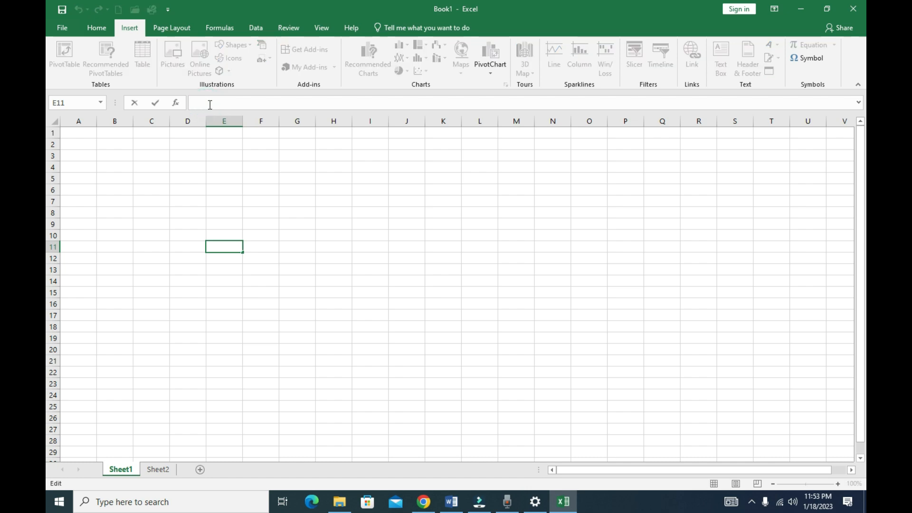
left_click(205, 100)
Step: Enter the sample text "weee" in cell E7
left_click(225, 202)
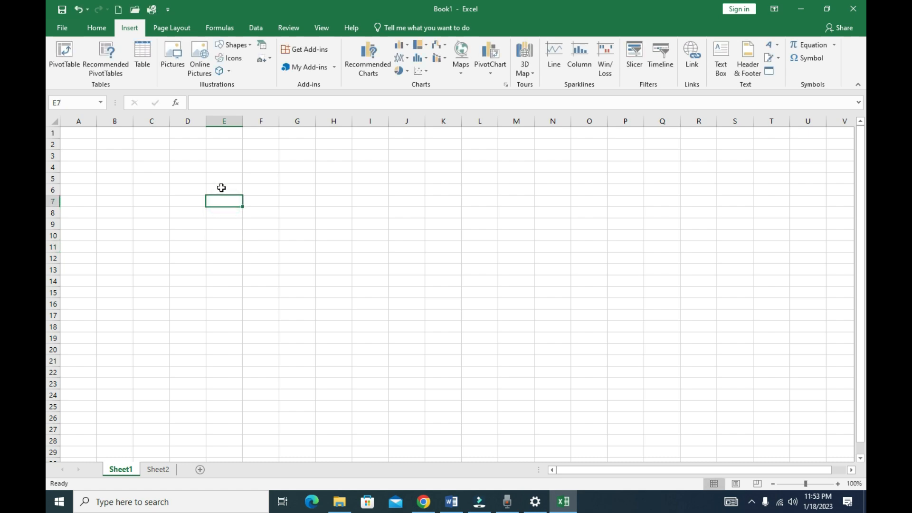
type("weee")
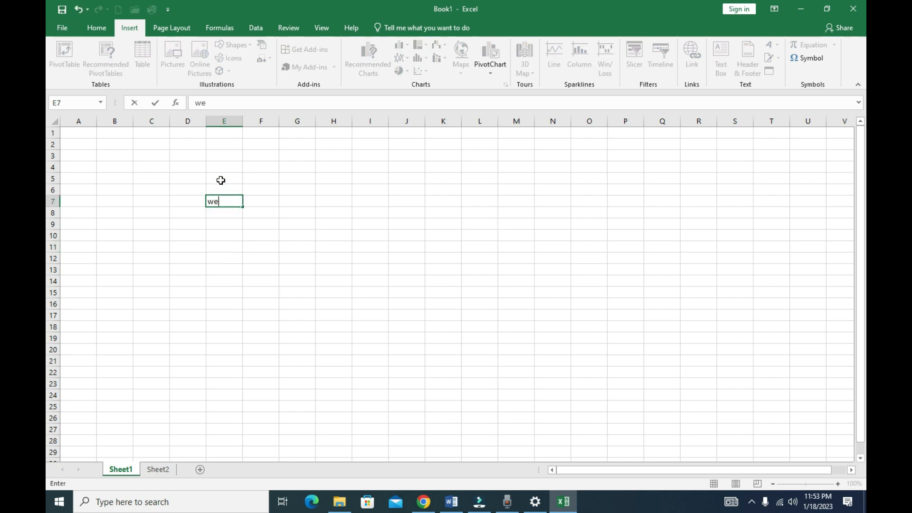
left_click(253, 253)
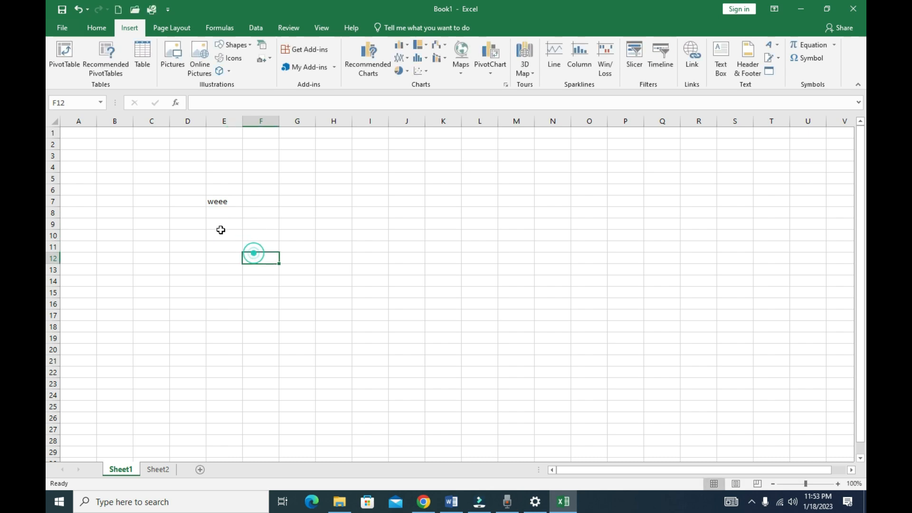
Step: Delete the text of cell E7 through the formula bar
left_click(218, 201)
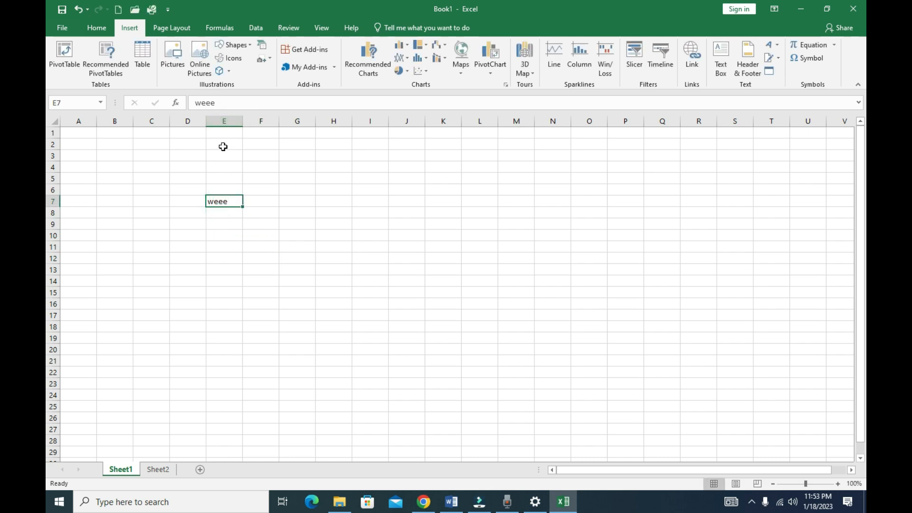
left_click(226, 103)
double_click(226, 103)
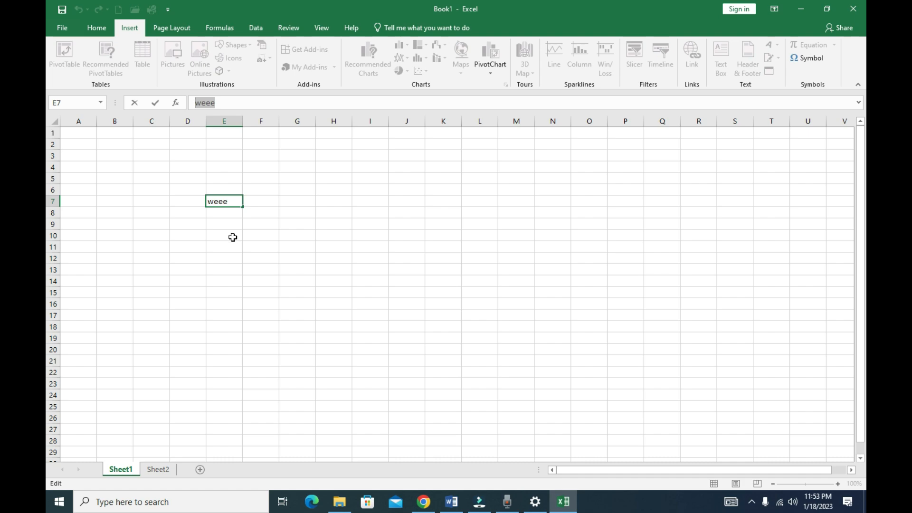
key("BackSpace")
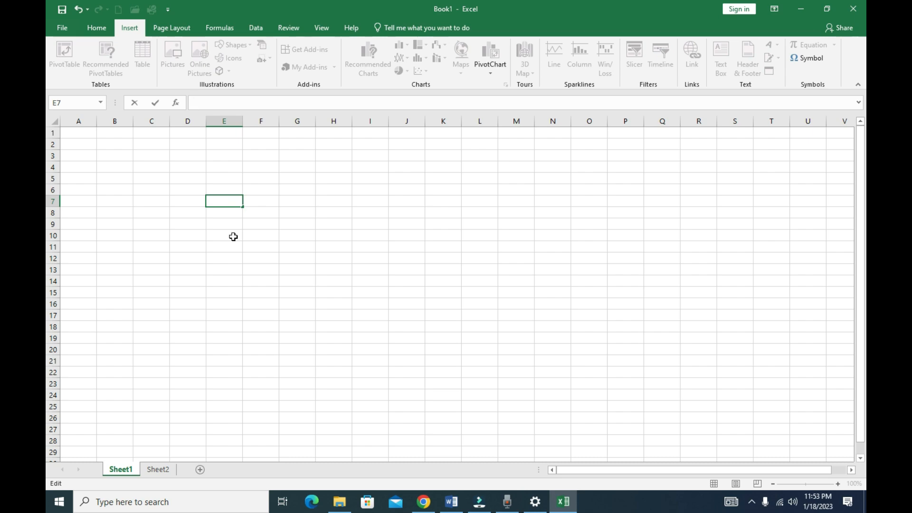
left_click(212, 237)
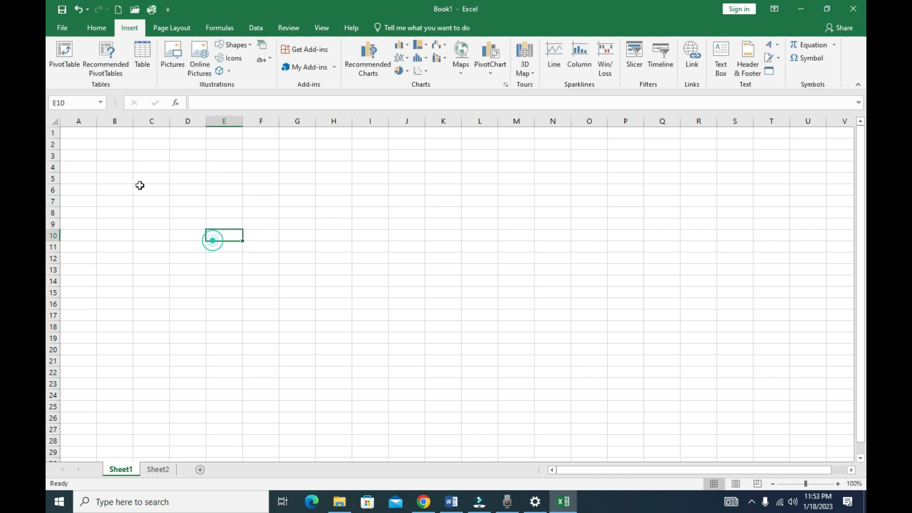
Step: Select the cell range B2:M15, then clear that selection by selecting cell K20
left_click_drag(99, 143, 506, 293)
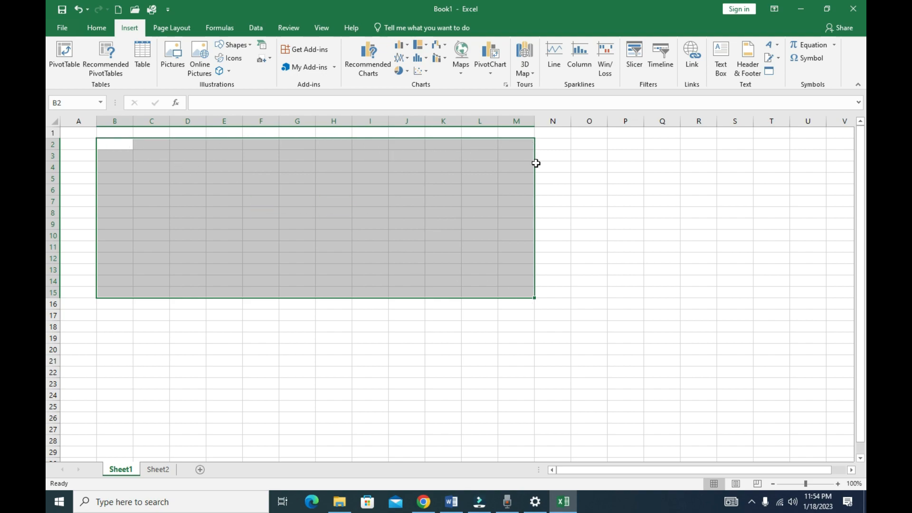
left_click(433, 348)
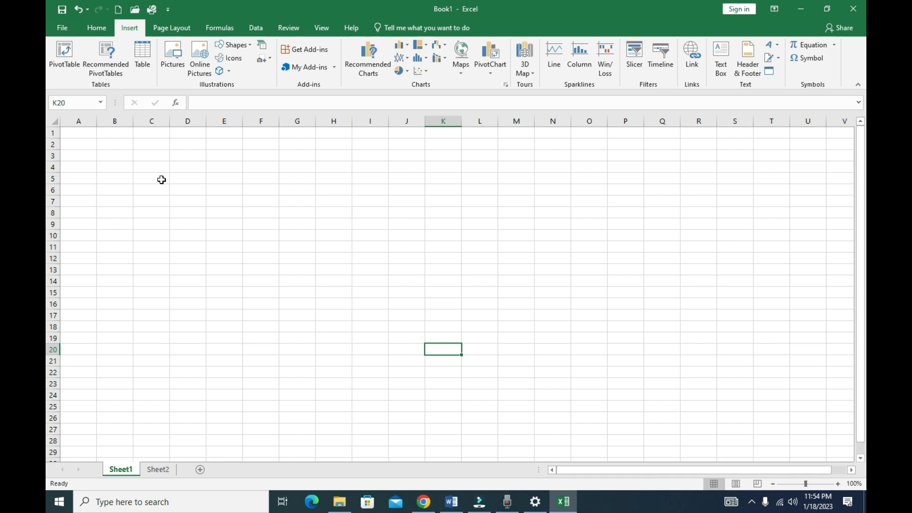
Step: Enter the column headers Items, cost price, qty and amount in cells A1 to D1
left_click(82, 133)
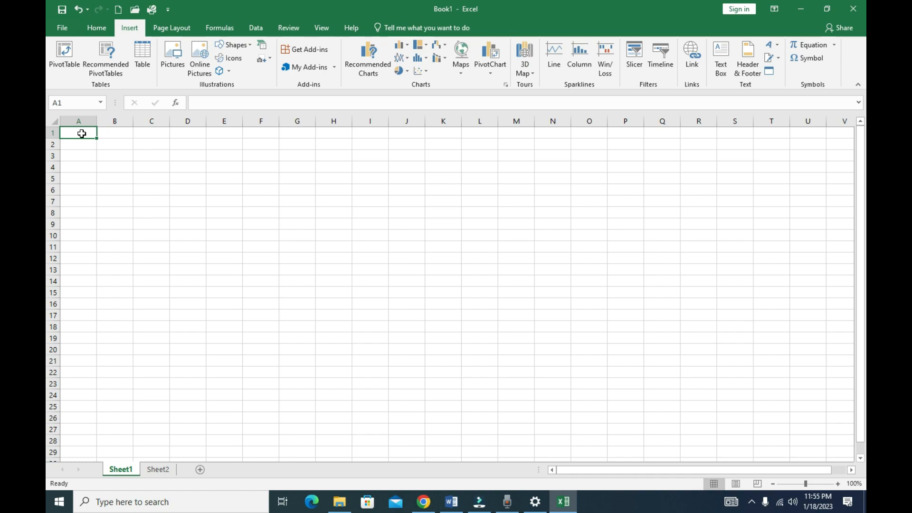
type("Ite")
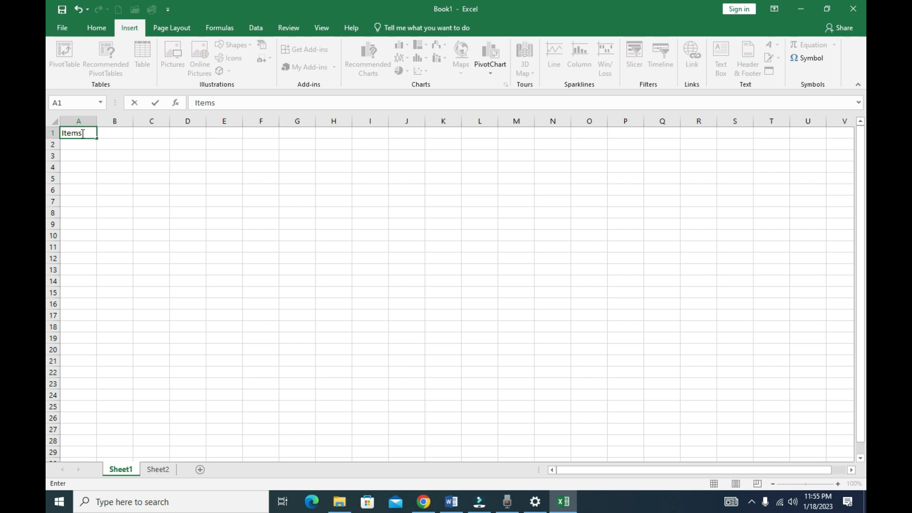
type("ms")
left_click(106, 131)
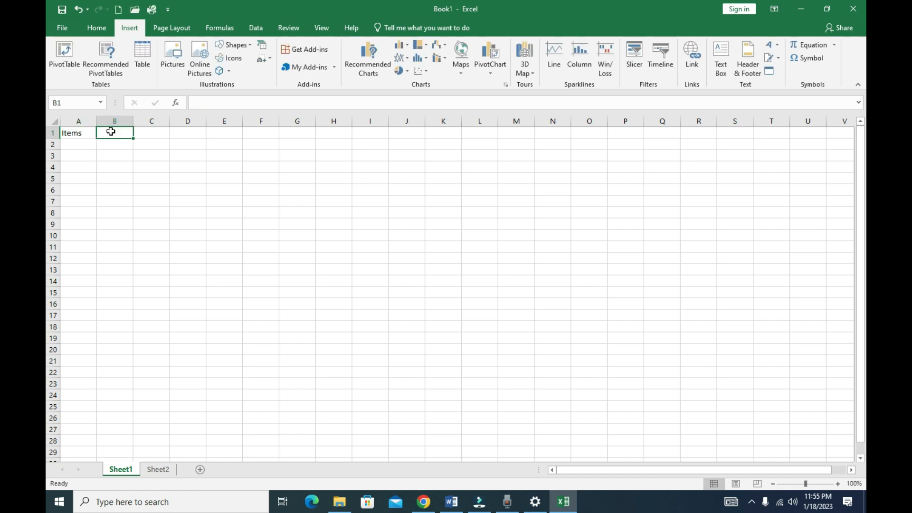
type("cost price")
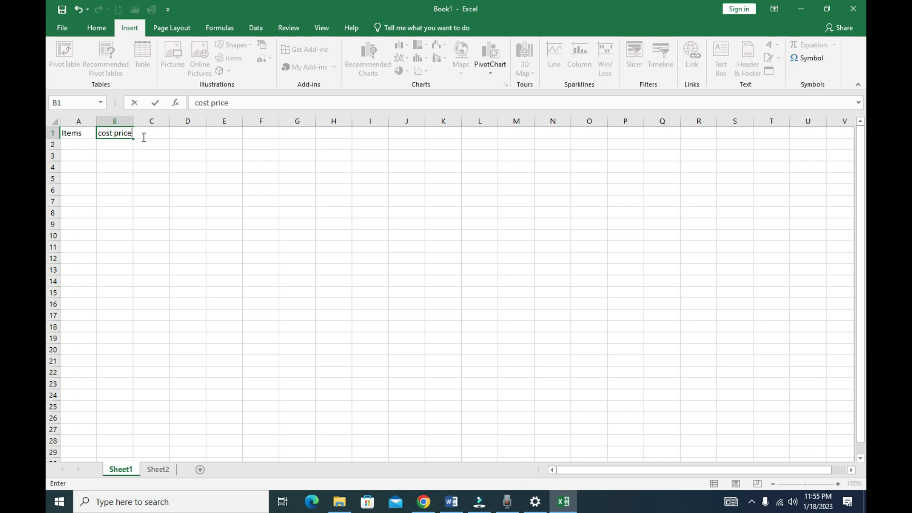
left_click(191, 188)
left_click(156, 134)
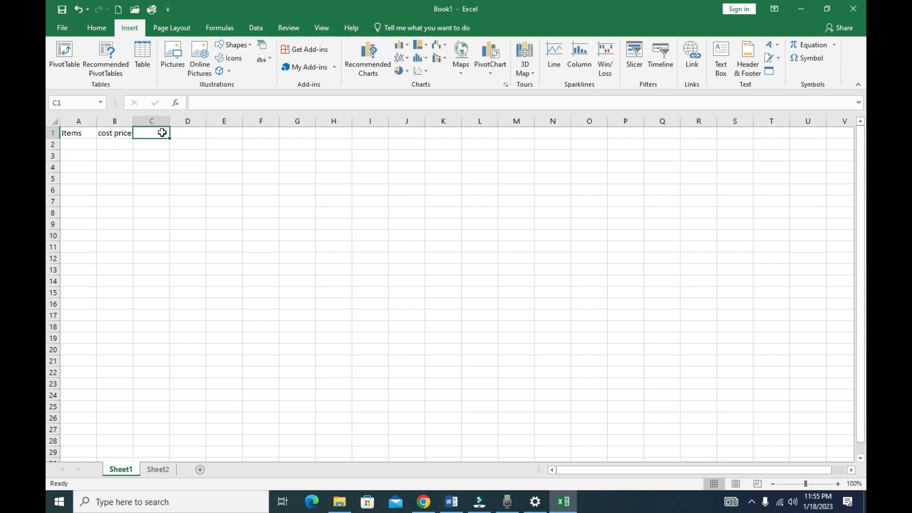
type("qty")
left_click(190, 166)
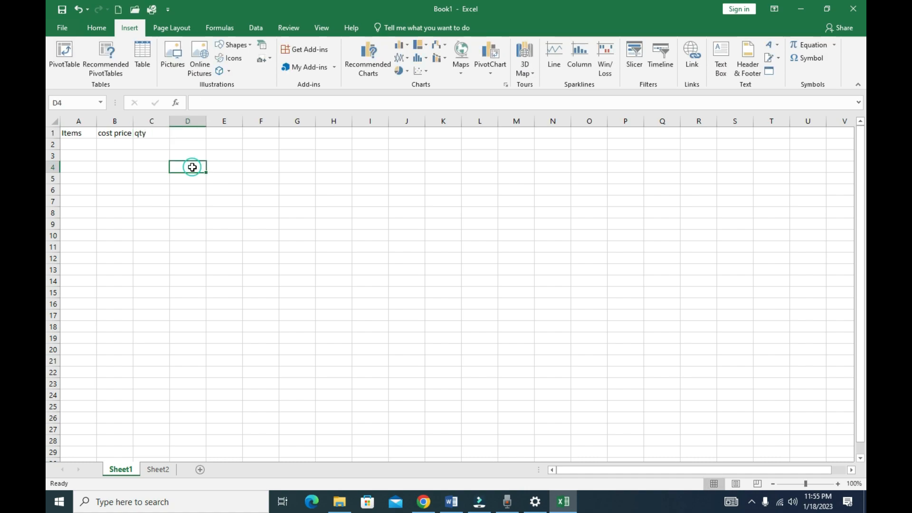
left_click(192, 134)
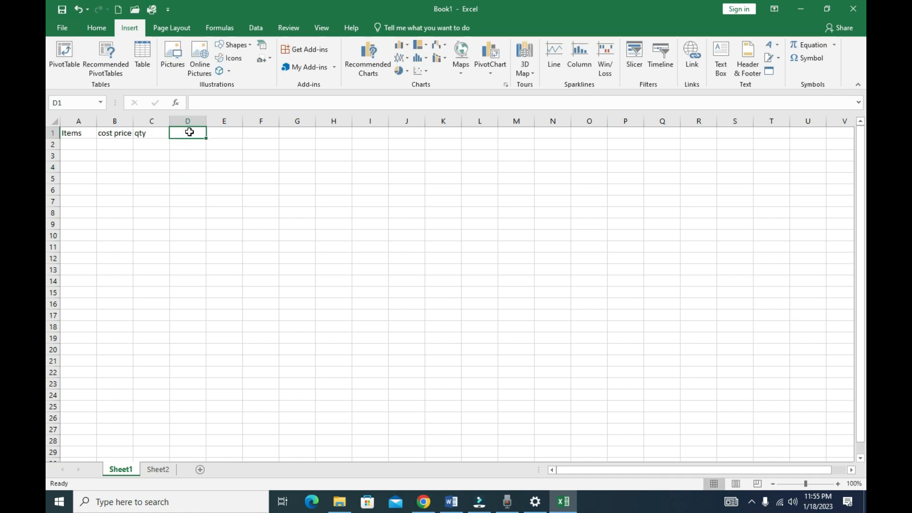
type("amount")
Step: List Book, Pencil, Ruler, Erazer, Drawing Book and Colours under Items in cells A2 to A7
left_click(84, 148)
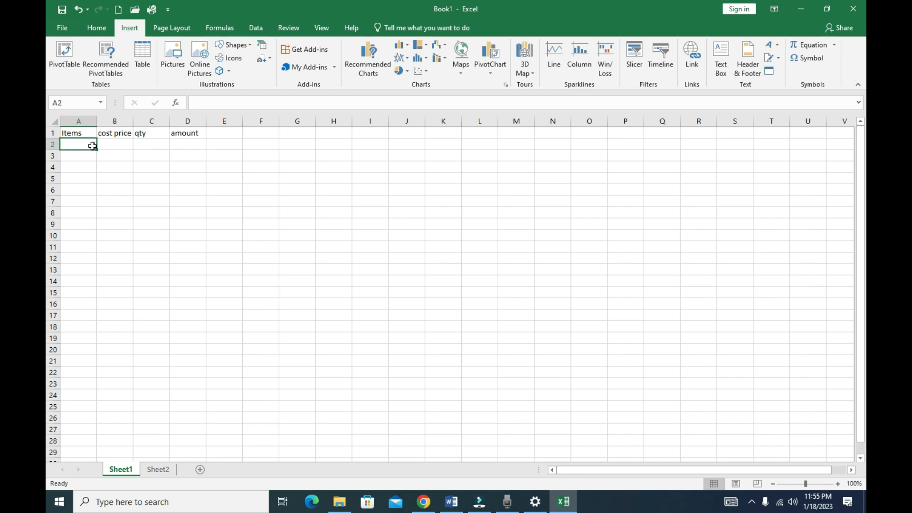
type("Book")
key("Return")
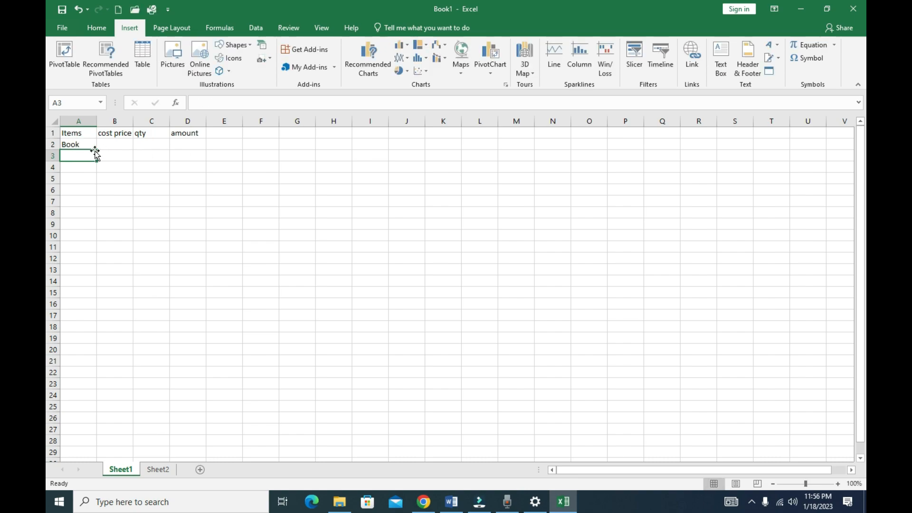
type("Pencil")
key("Return")
type("Ruler")
key("Return")
type("Erazer")
type("Book")
key("Return")
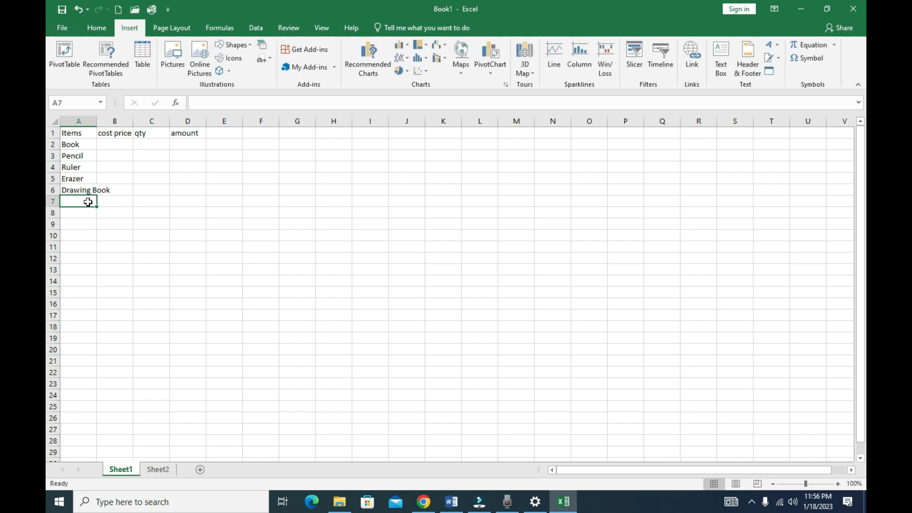
type("Colours")
left_click(151, 247)
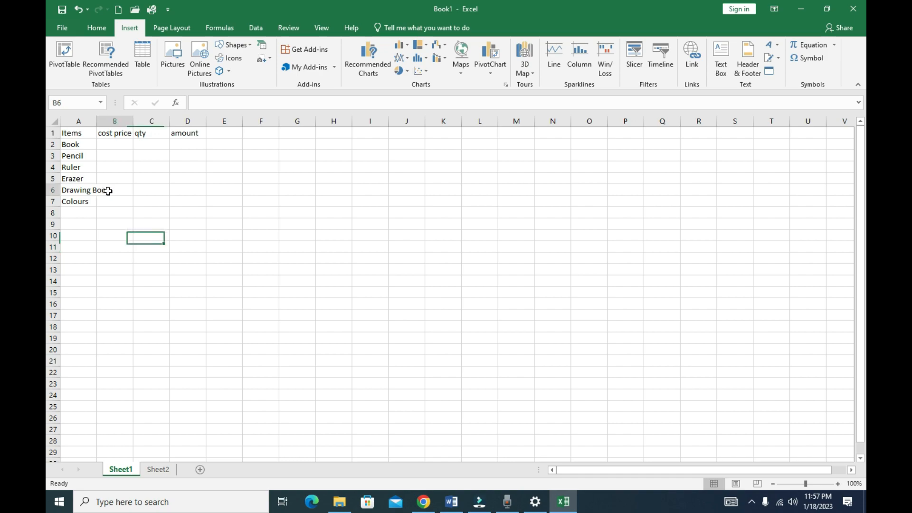
Step: Widen column A well beyond the "Drawing Book" text and make row 1 slightly taller
left_click(107, 191)
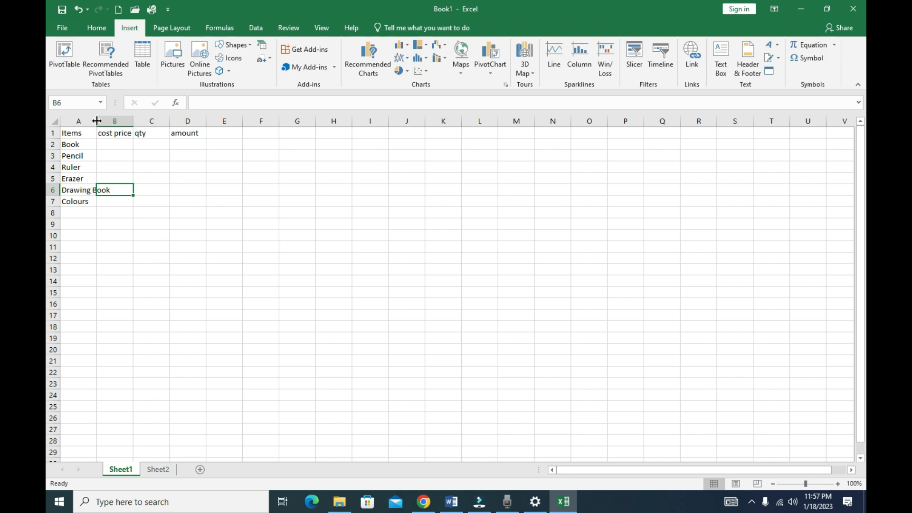
mouse_move(97, 121)
left_mouse_down()
mouse_move(112, 122)
mouse_move(95, 122)
left_mouse_up()
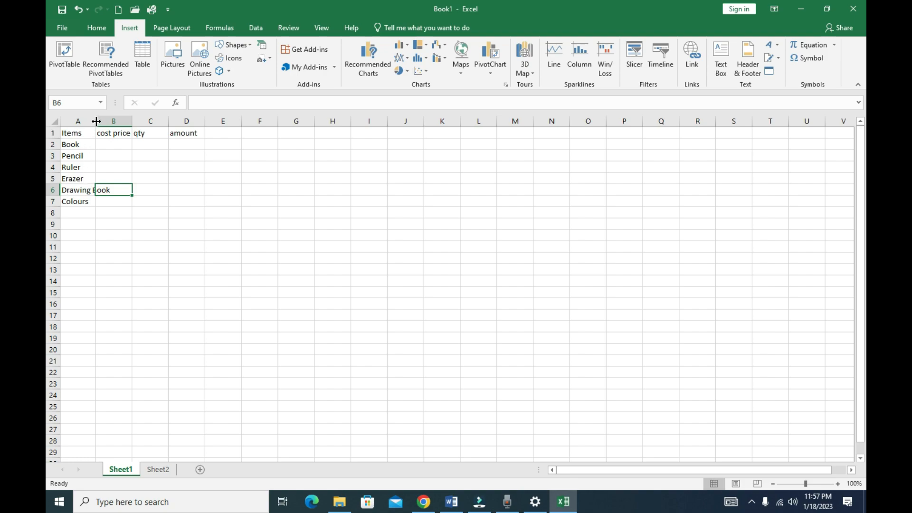
mouse_move(96, 121)
left_mouse_down()
mouse_move(196, 124)
mouse_move(181, 123)
left_mouse_up()
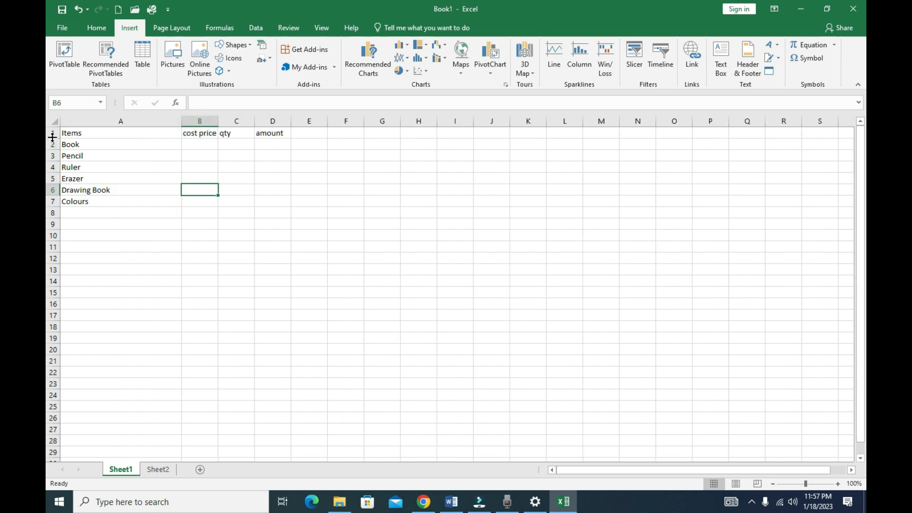
left_click_drag(52, 137, 52, 145)
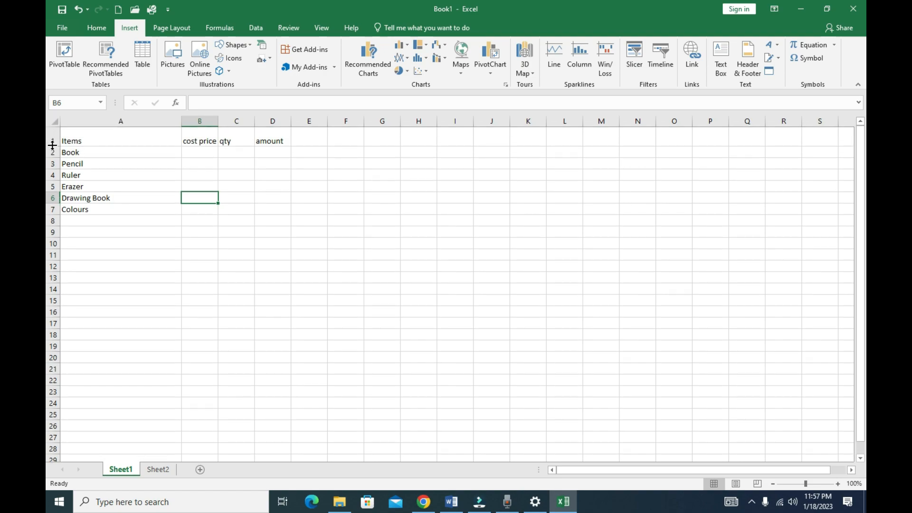
Step: Fill cost price B2:B7 with 20, 30, 15, 12, 12, 23 and qty C2:C7 with 13, 20, 12, 24, 21, 23
left_click(193, 155)
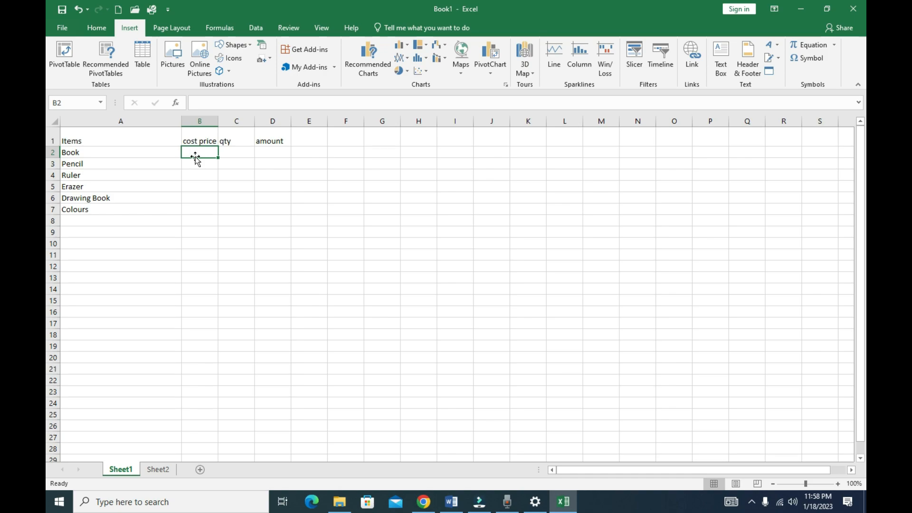
type("20 30 15 12 12 23")
left_click(237, 152)
type("13 20 12 24 21 23")
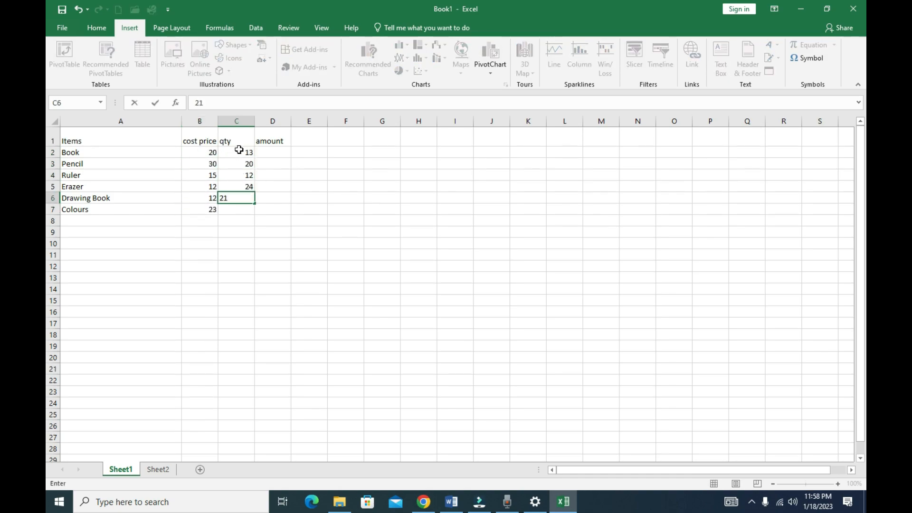
left_click(316, 287)
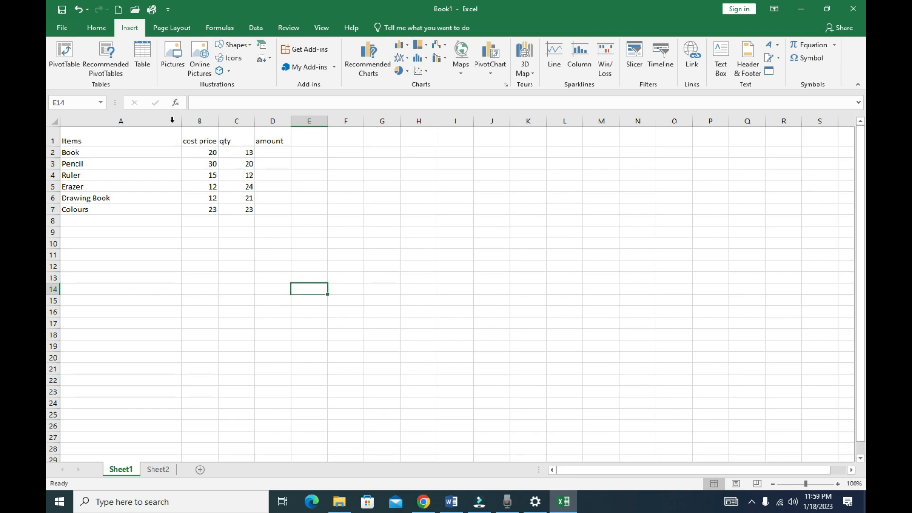
Step: Format the cost prices in B2:B7 with the Accounting format using the GHC currency symbol
left_click(97, 29)
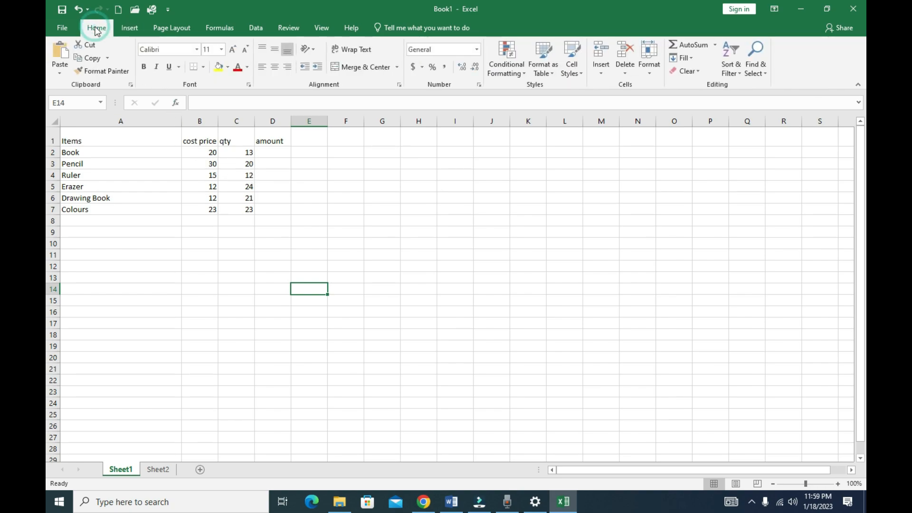
left_click_drag(197, 153, 200, 218)
left_click(219, 253)
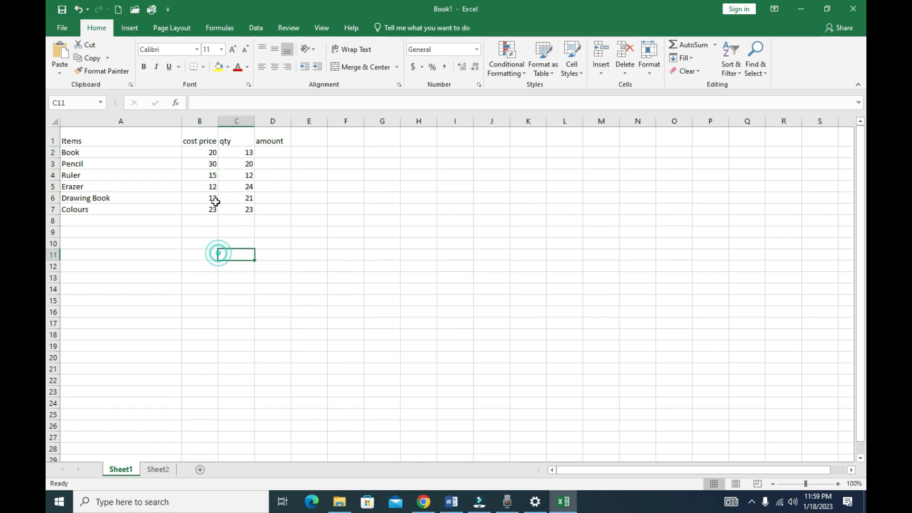
left_click_drag(200, 152, 199, 209)
left_click_drag(201, 152, 200, 209)
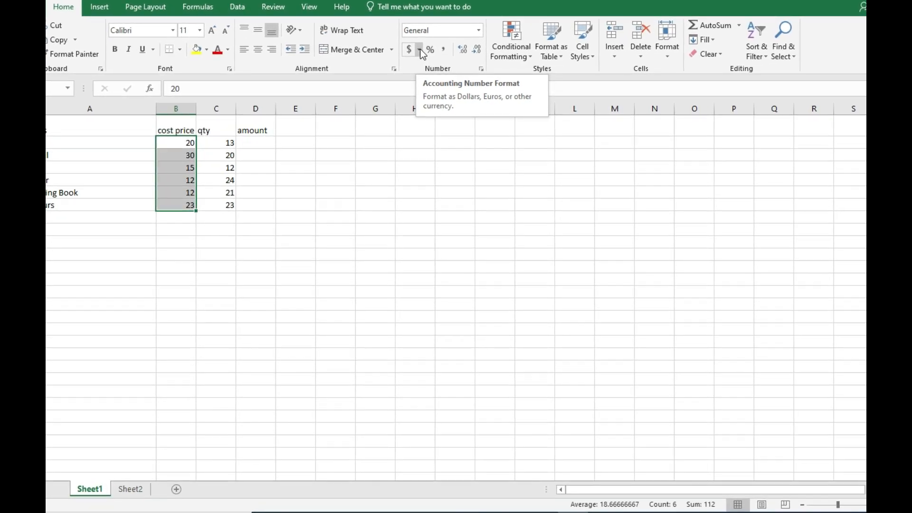
left_click(420, 50)
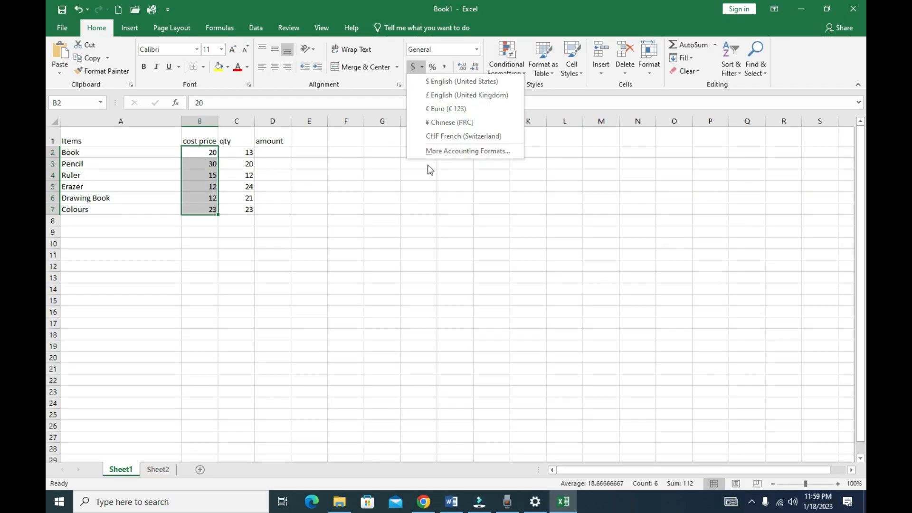
left_click(436, 154)
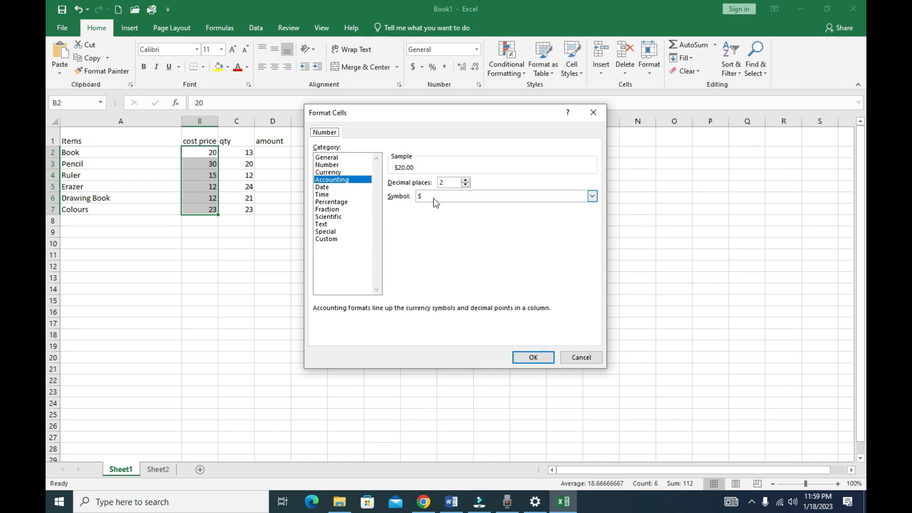
left_click(419, 196)
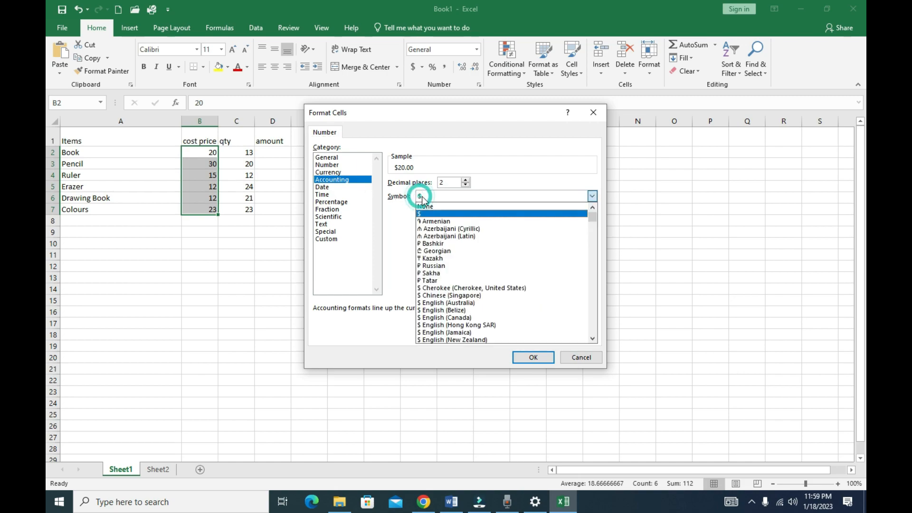
left_click(591, 222)
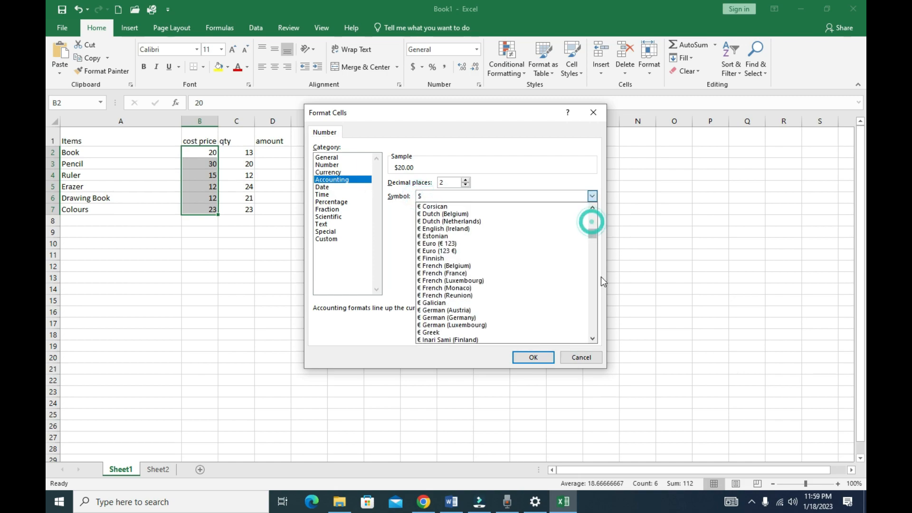
left_click_drag(594, 233, 607, 310)
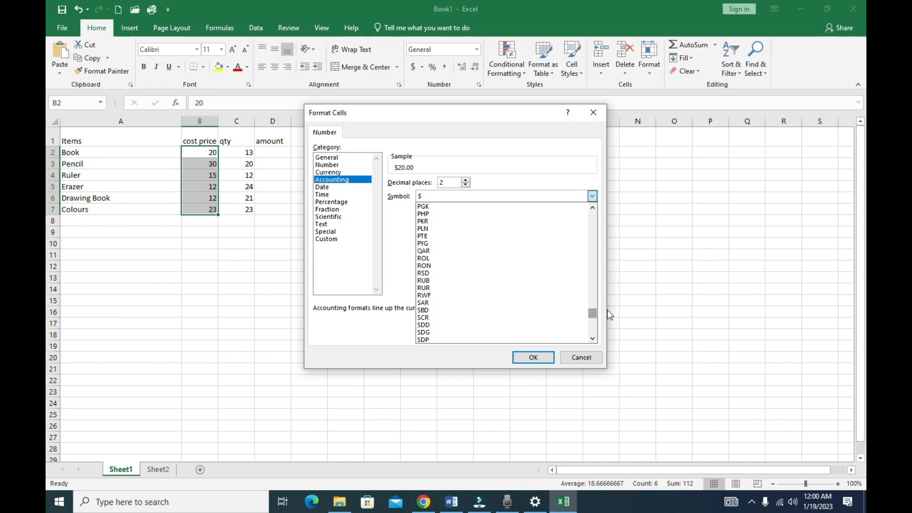
key("g")
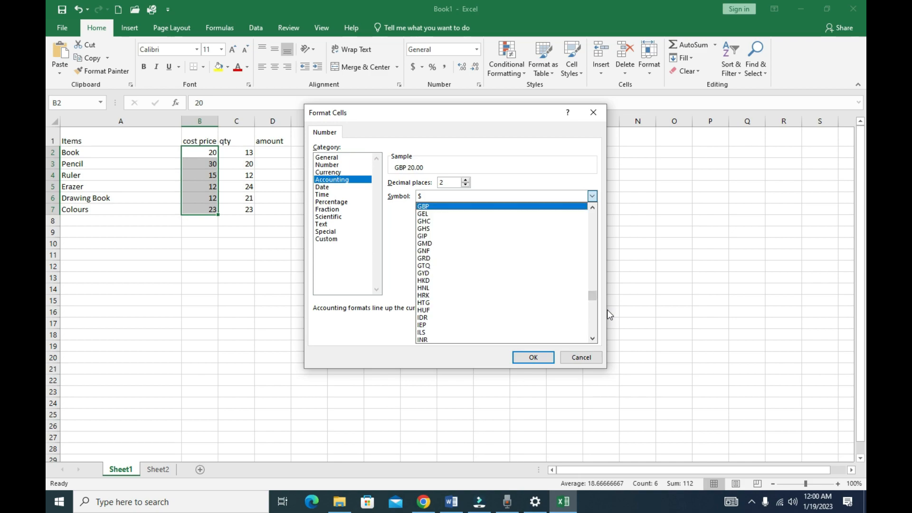
left_click(423, 221)
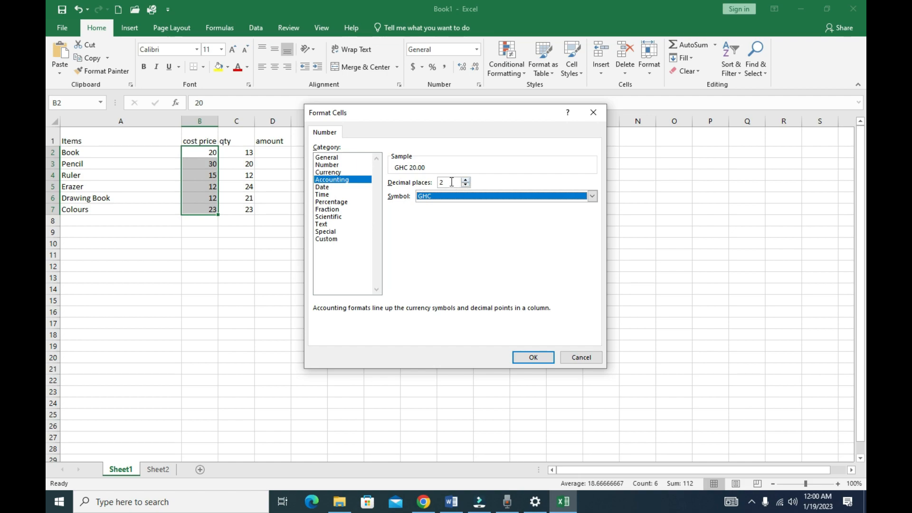
left_click(531, 359)
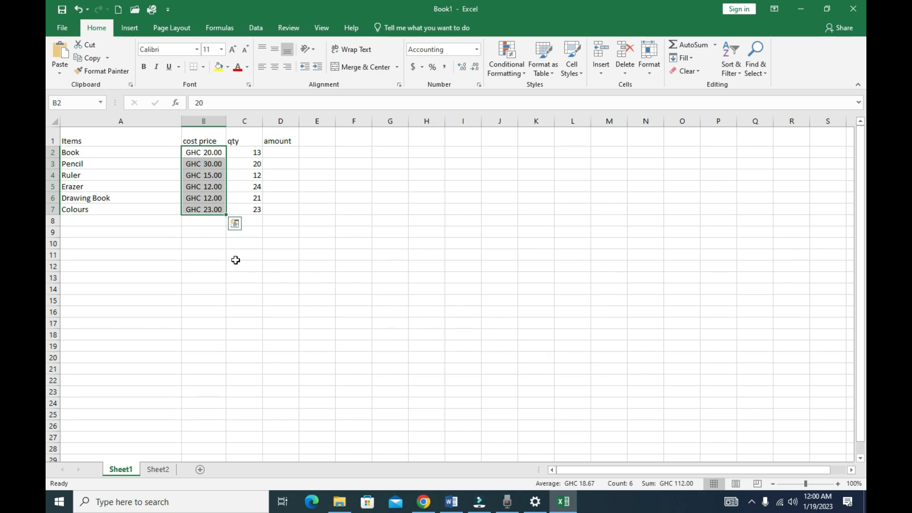
left_click(207, 252)
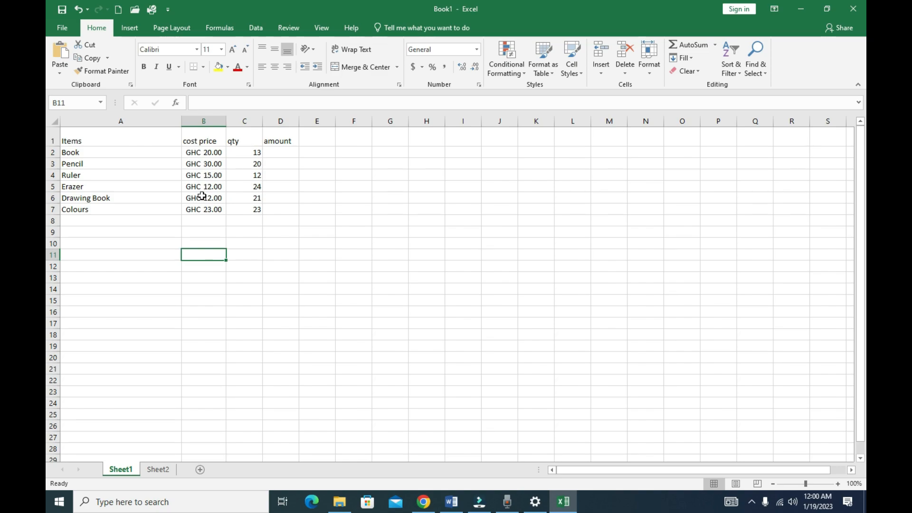
left_click(205, 152)
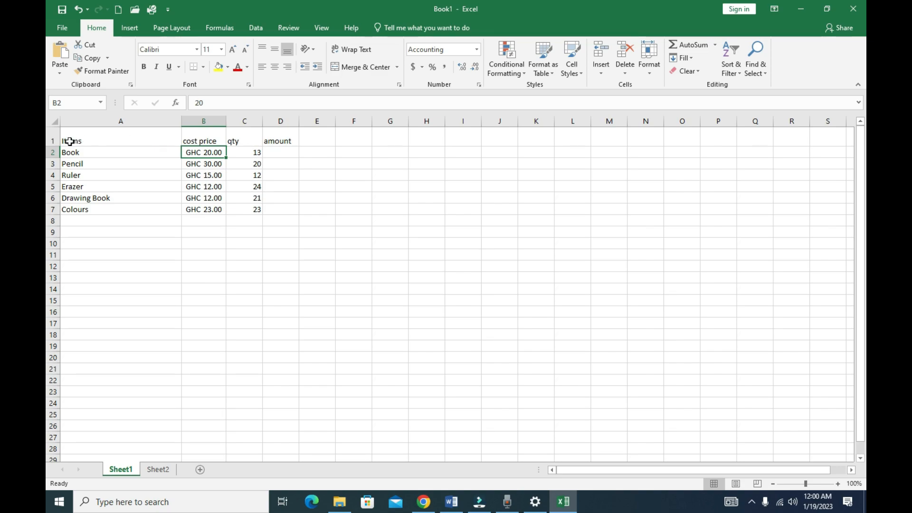
Step: Make the header cells A1:D1 bold and give them a light grey fill
left_click_drag(69, 141, 281, 141)
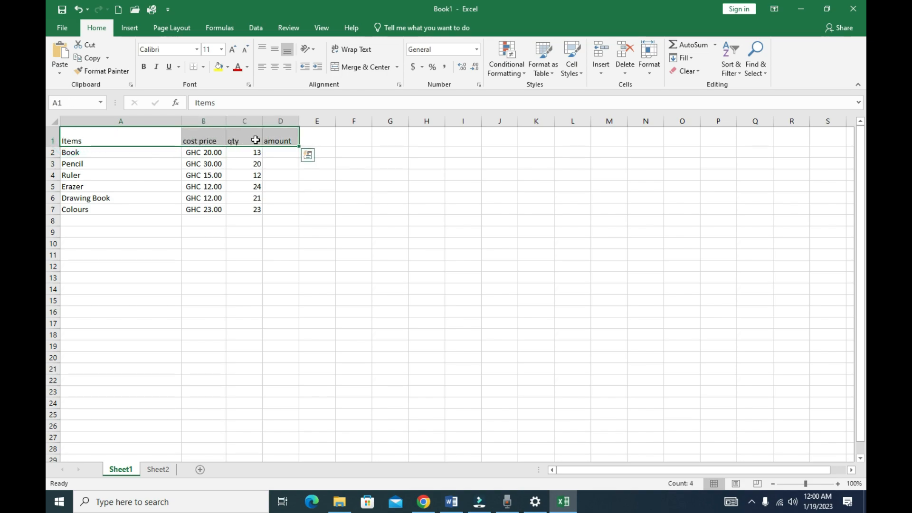
left_click(142, 68)
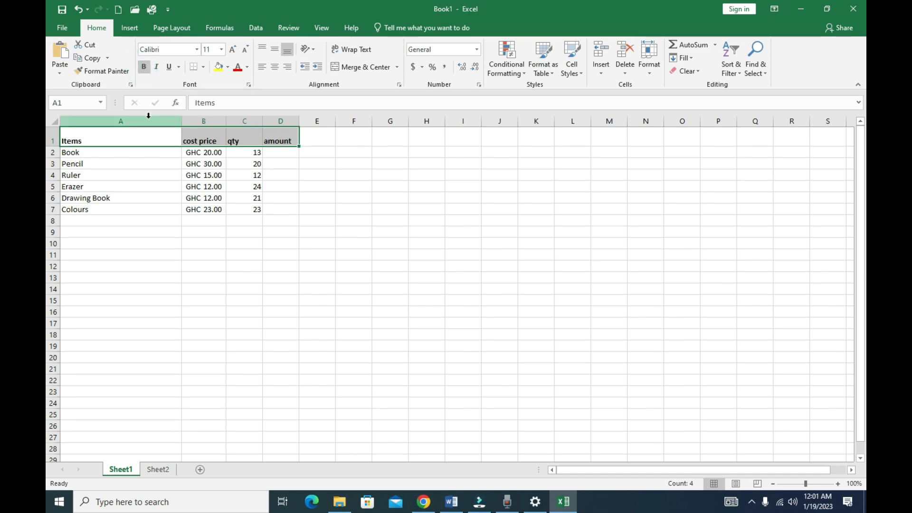
left_click(229, 70)
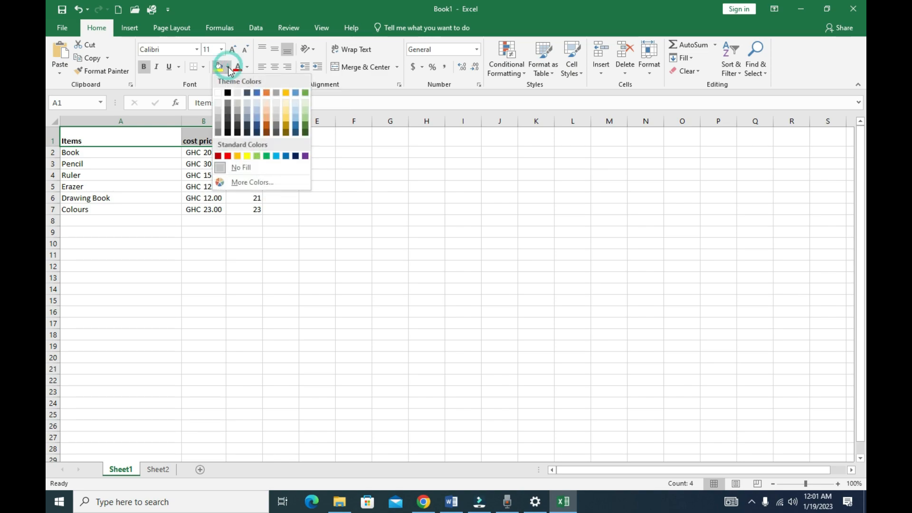
left_click(218, 111)
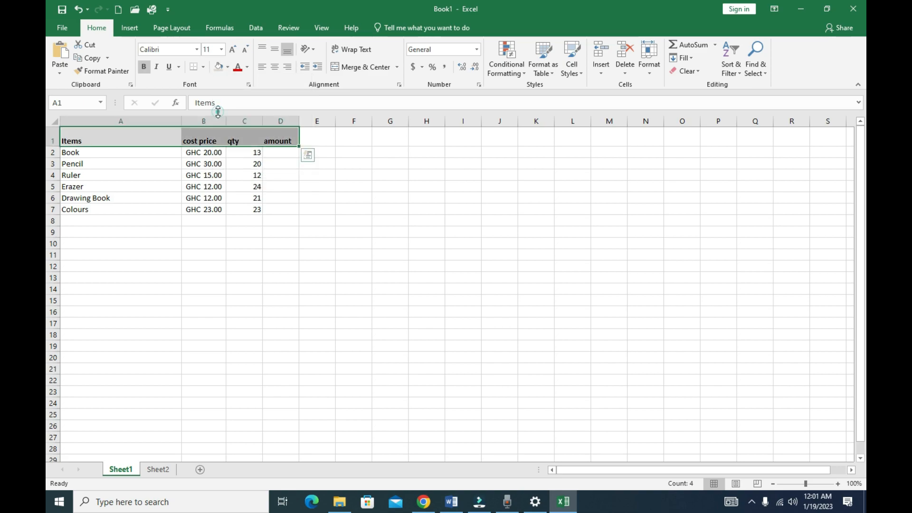
left_click(322, 233)
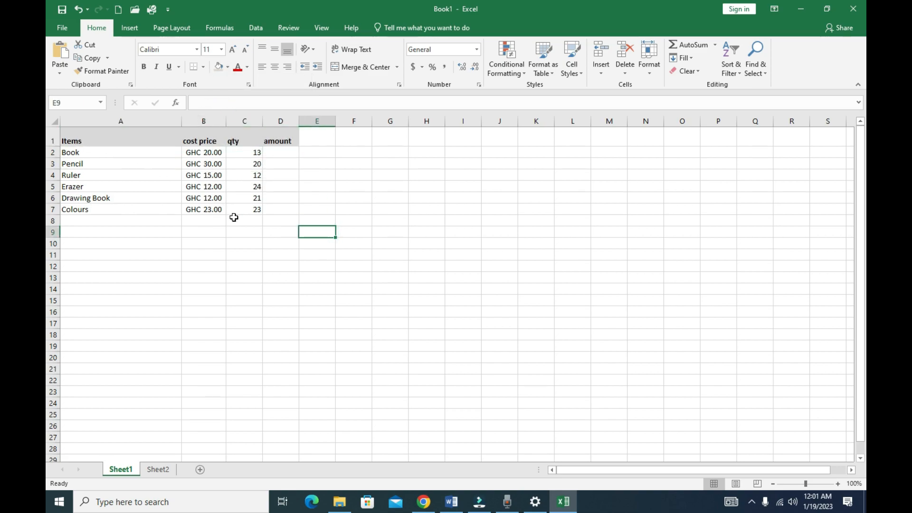
Step: Change the font of the headers in A1:D1 to Arial Black
left_click(71, 140)
left_click_drag(71, 140, 280, 140)
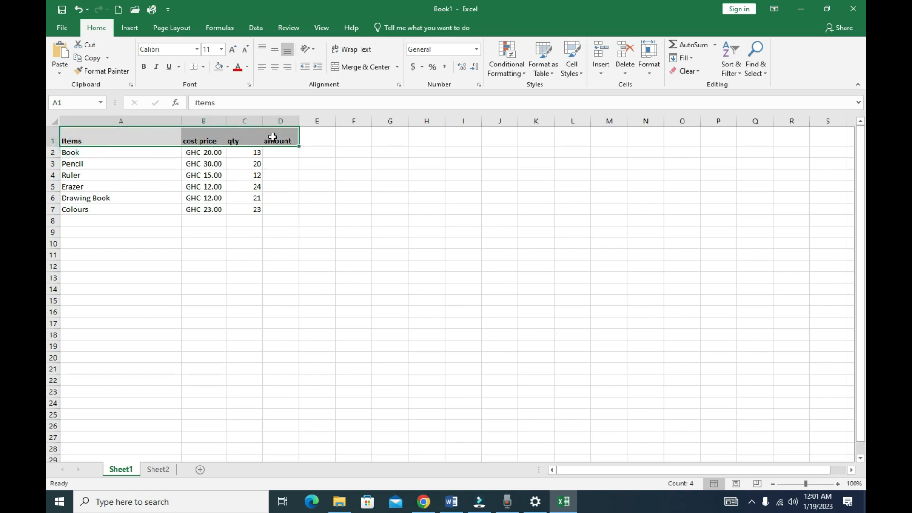
left_click(196, 49)
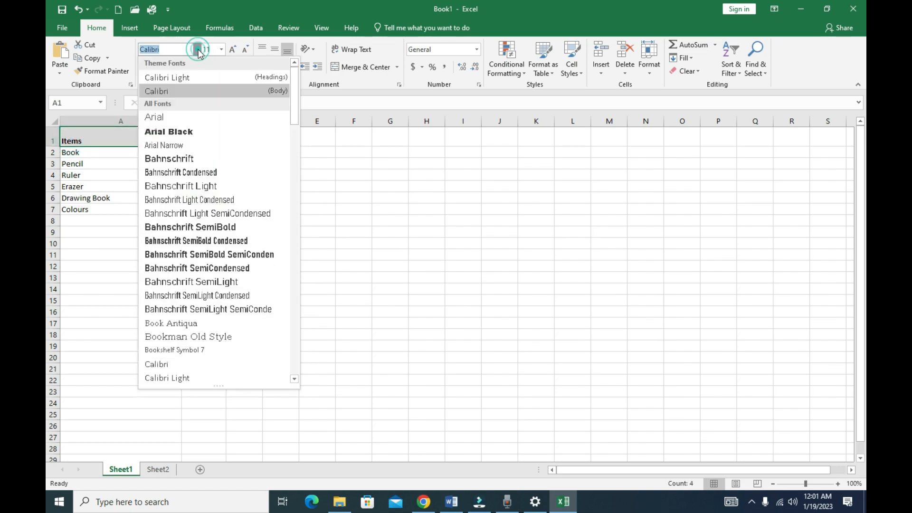
left_click(185, 130)
left_click(325, 209)
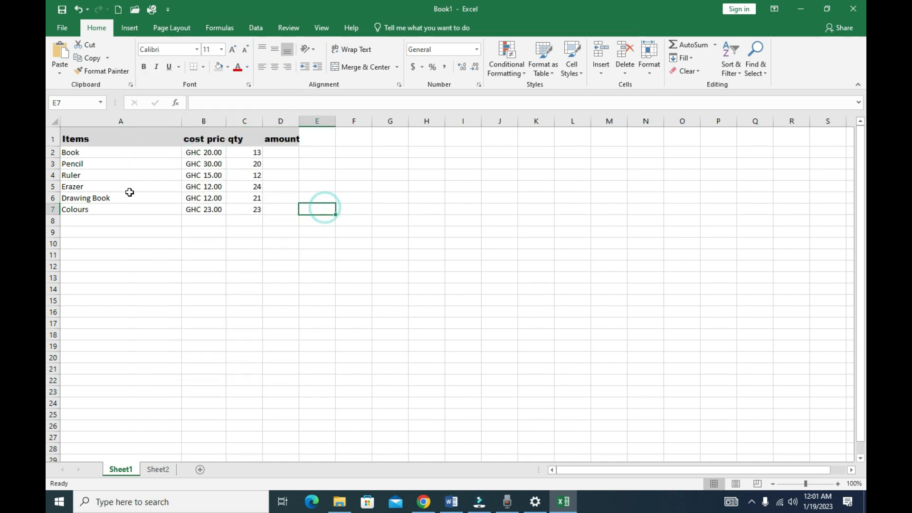
Step: Set the font size of the item data in A2:C7 to 12
mouse_move(70, 152)
left_mouse_down()
mouse_move(89, 174)
mouse_move(196, 210)
mouse_move(229, 206)
left_mouse_up()
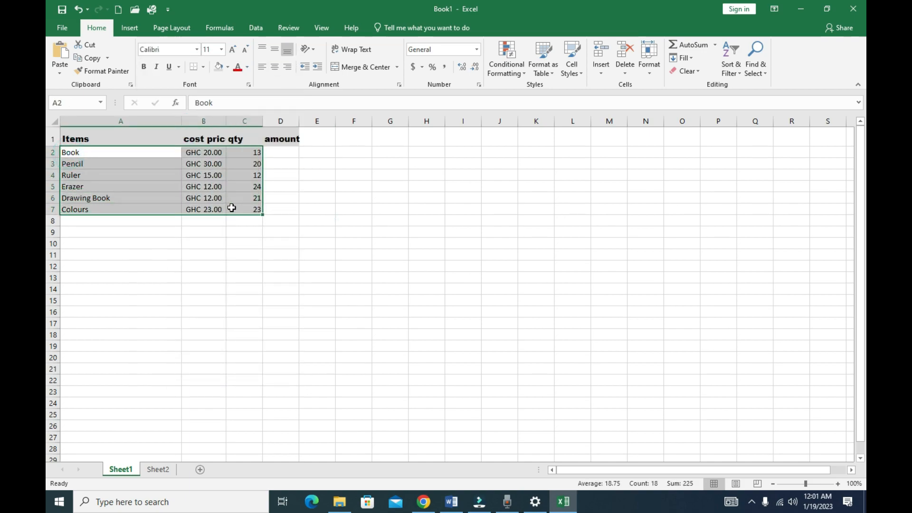
left_click(222, 57)
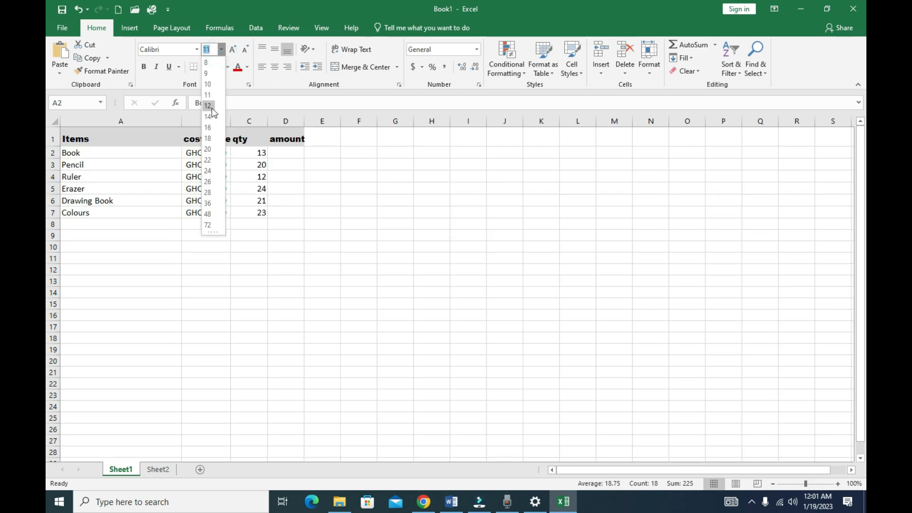
left_click(213, 108)
left_click(311, 211)
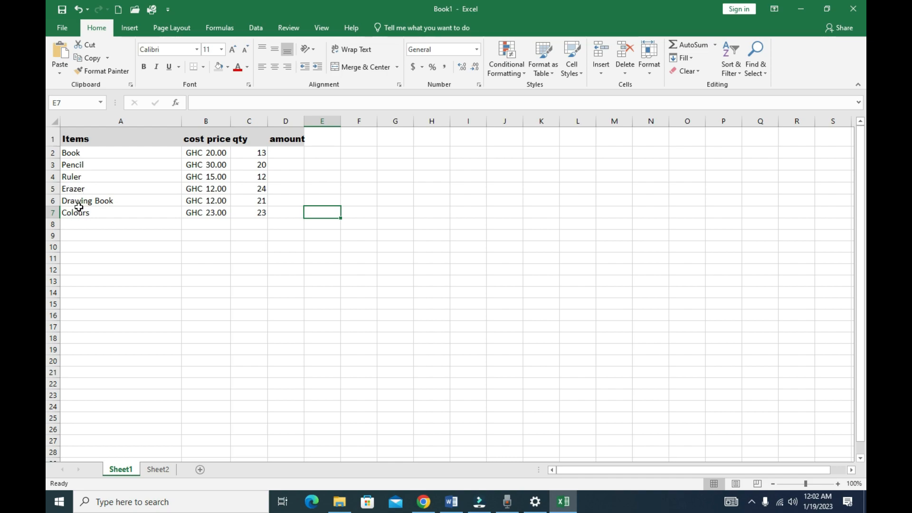
Step: Try inserting a sheet row above the Drawing Book row and undo the insertion
left_click(108, 203)
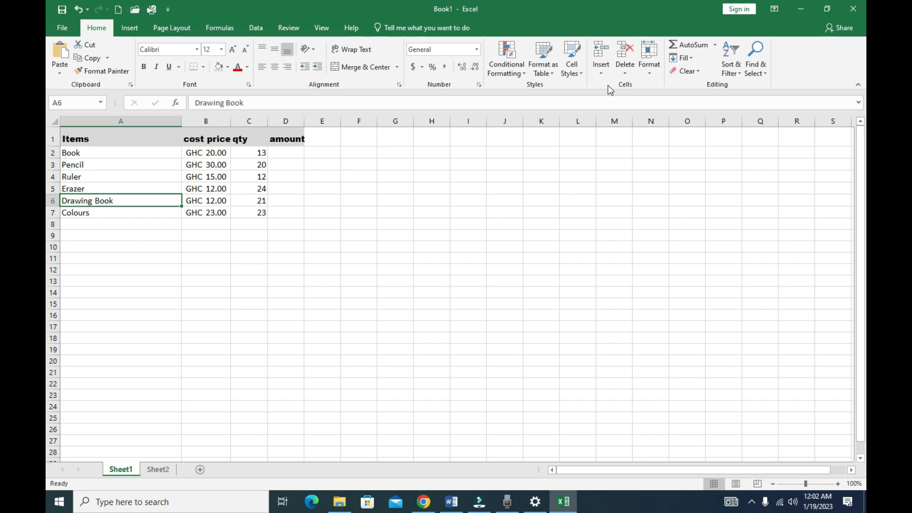
left_click(601, 71)
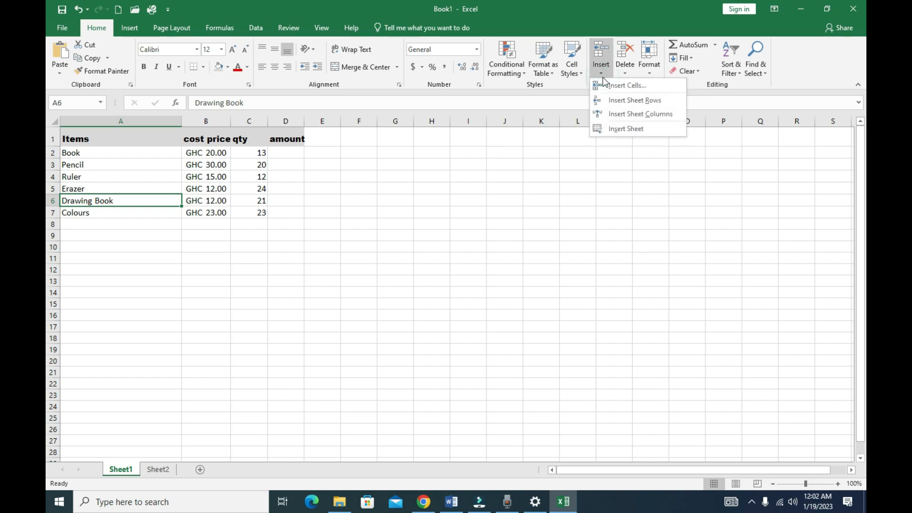
left_click(606, 102)
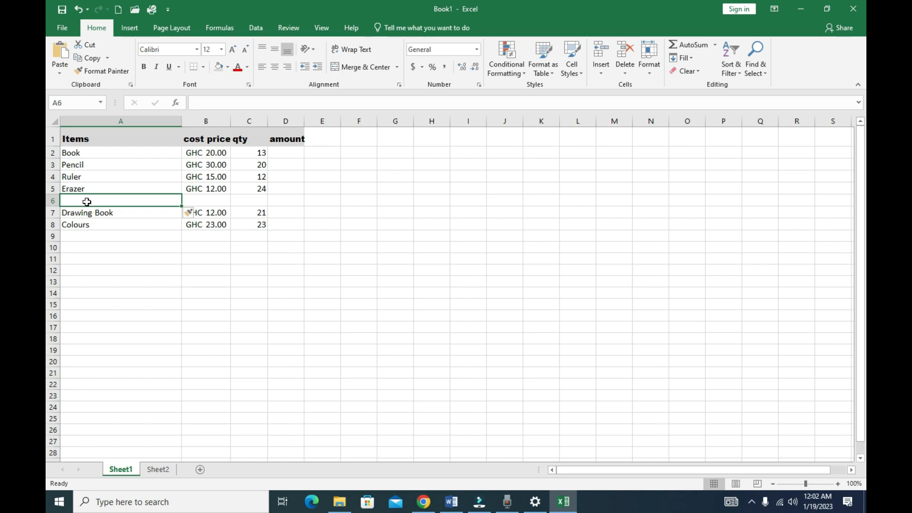
left_click(78, 10)
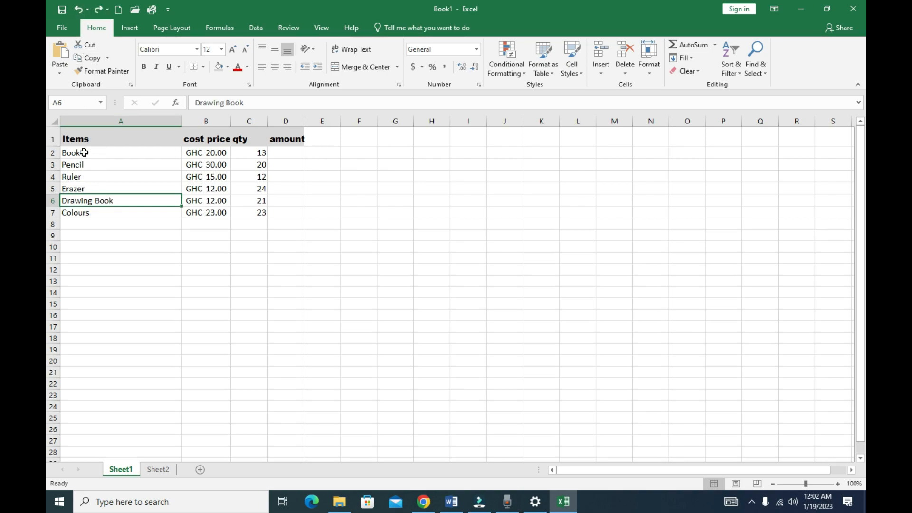
Step: Insert an entire row above Drawing Book using the Insert dialog for cell A6
right_click(81, 202)
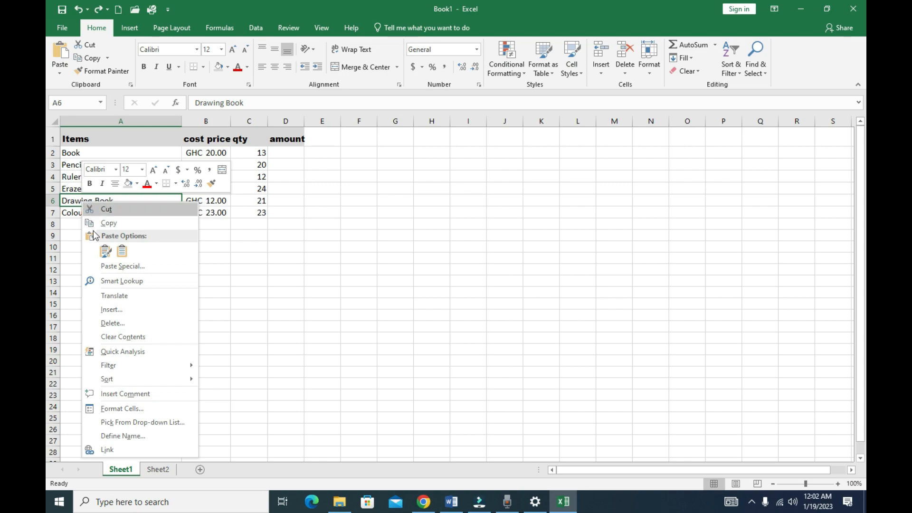
left_click(106, 309)
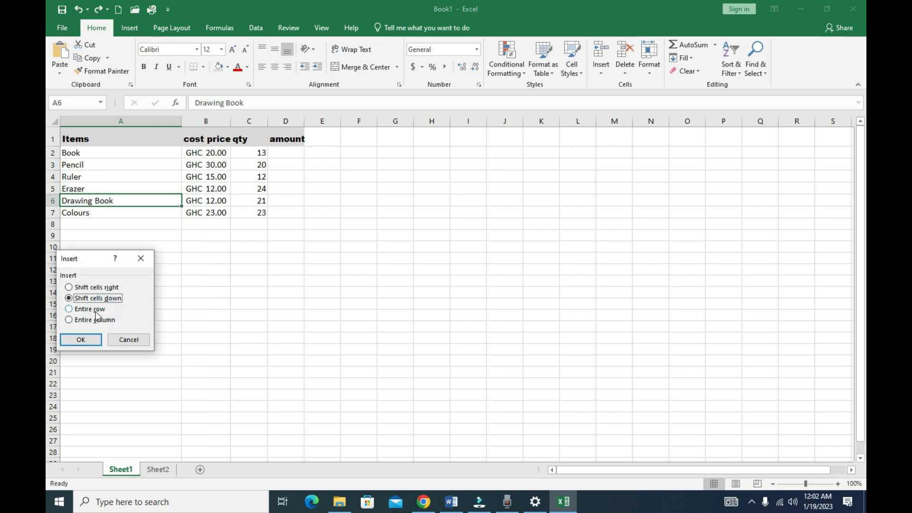
left_click(81, 311)
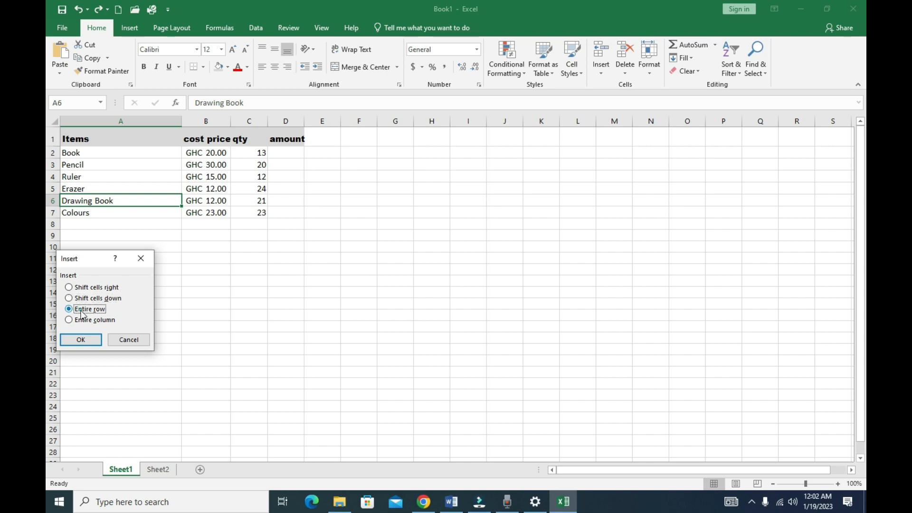
left_click(81, 339)
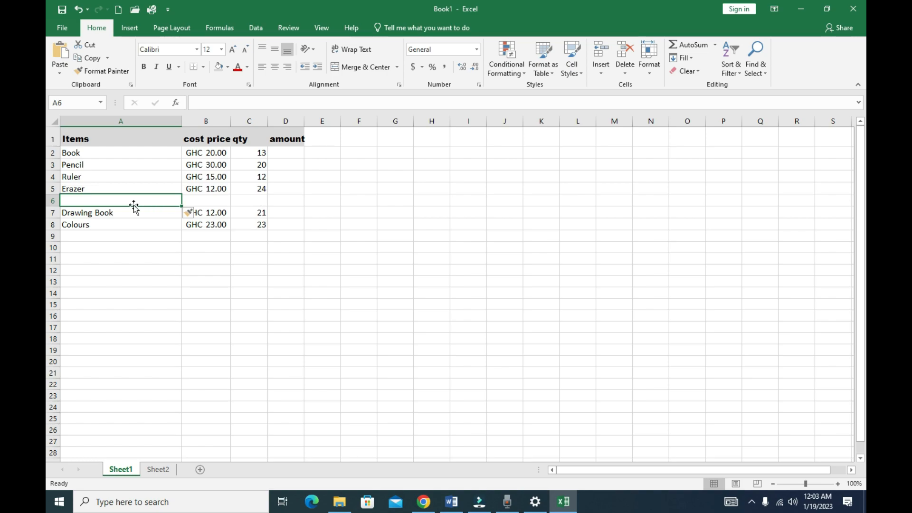
Step: Enter the item Pen in A6 with a cost price of 15 in B6
type("Pe")
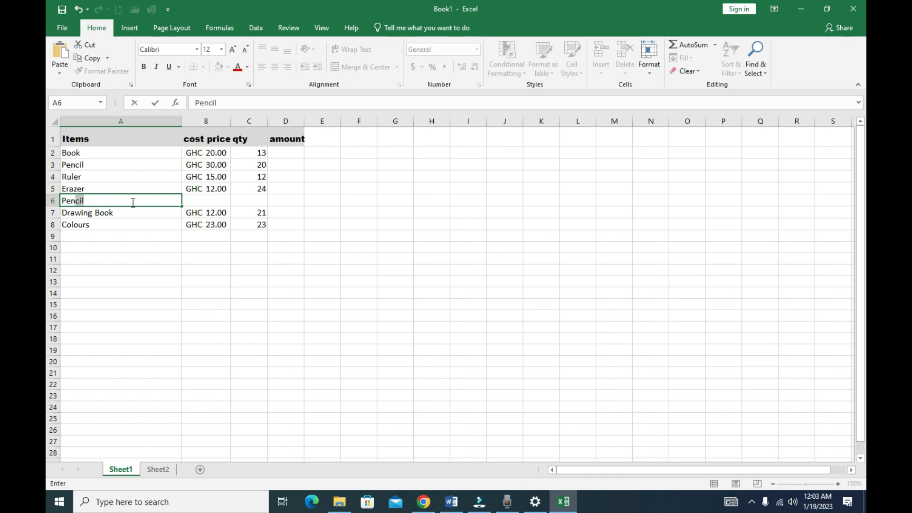
type("n")
key("Delete")
key("Tab")
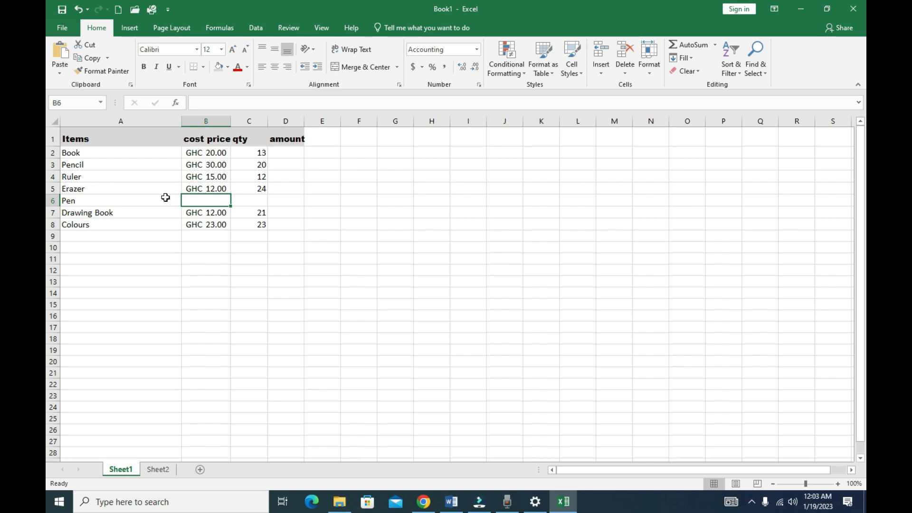
type("15")
left_click(248, 204)
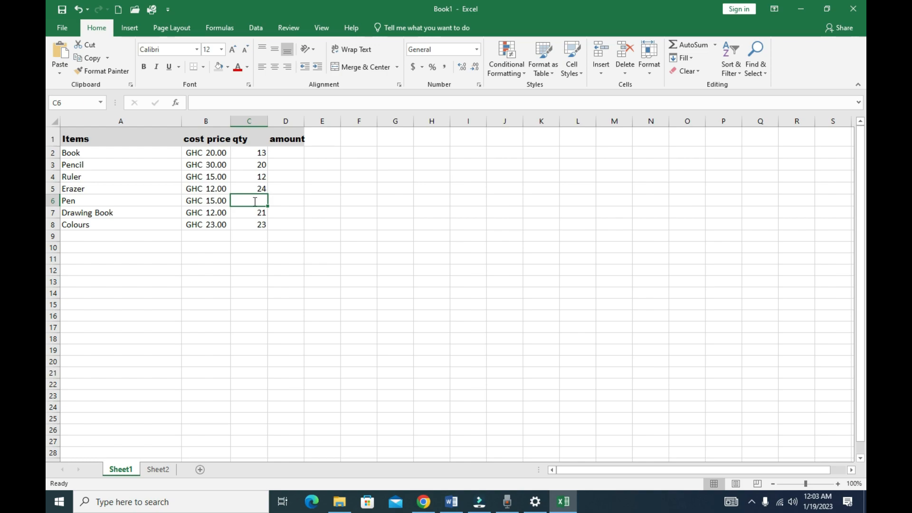
Step: Enter a quantity of 14 for Pen in cell C6
type("14")
left_click(188, 244)
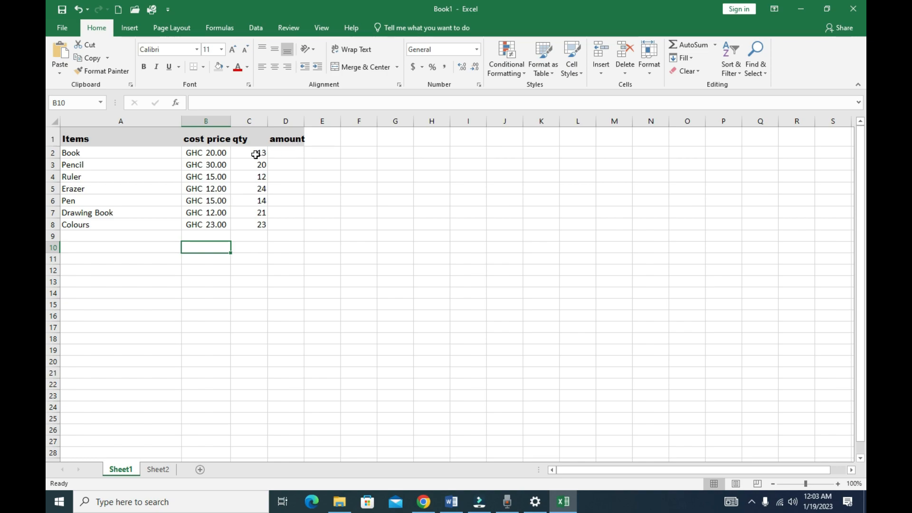
Step: Try inserting a sheet column before the amount column and undo the insertion
left_click(279, 156)
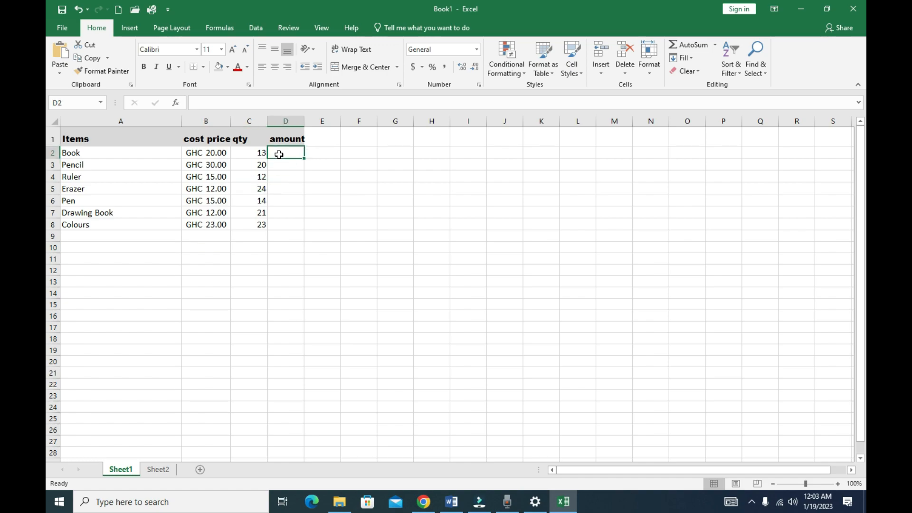
left_click(603, 72)
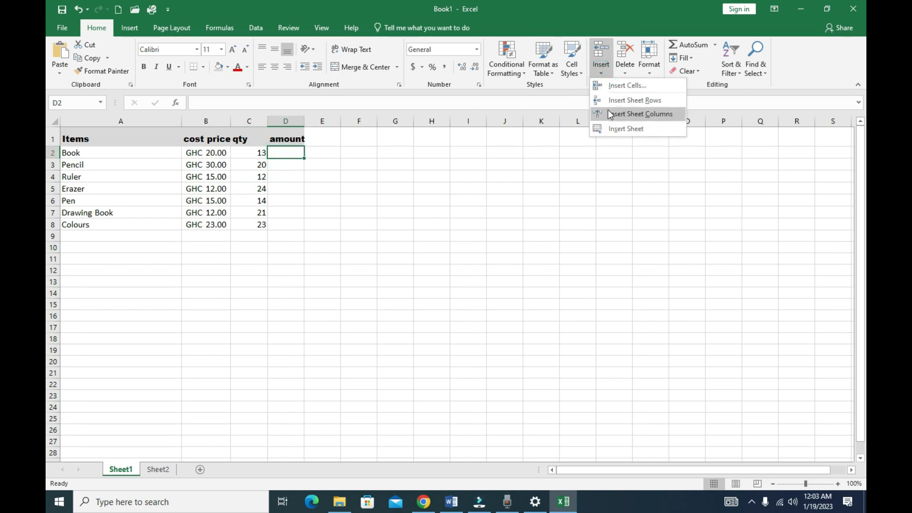
left_click(610, 114)
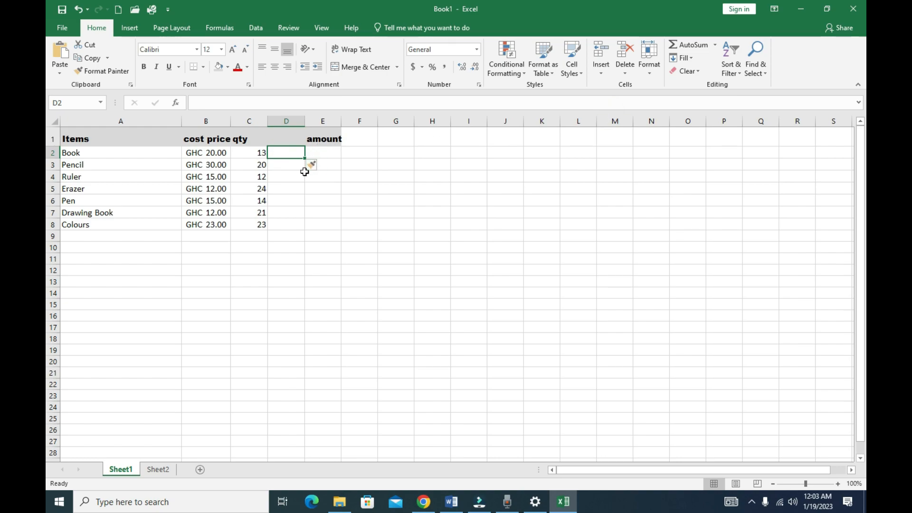
left_click(77, 9)
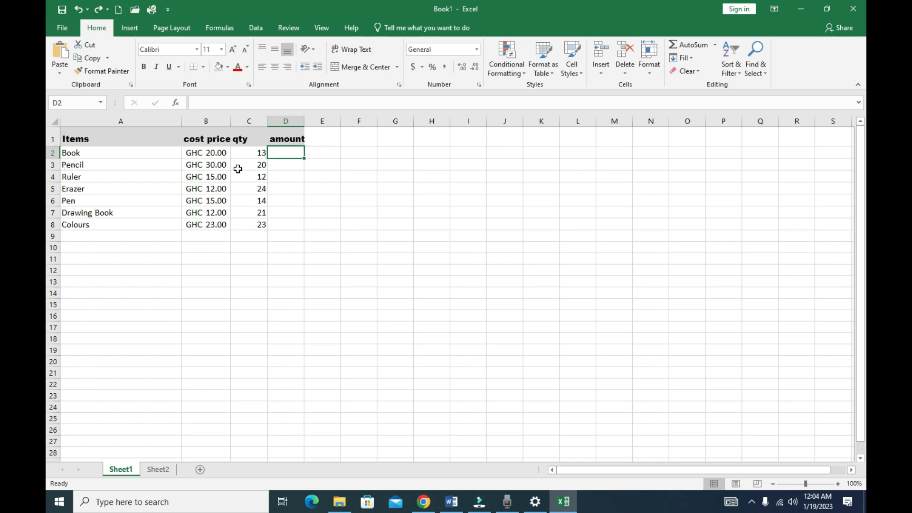
Step: Try deleting the Pencil item's sheet row and undo the deletion
left_click(96, 165)
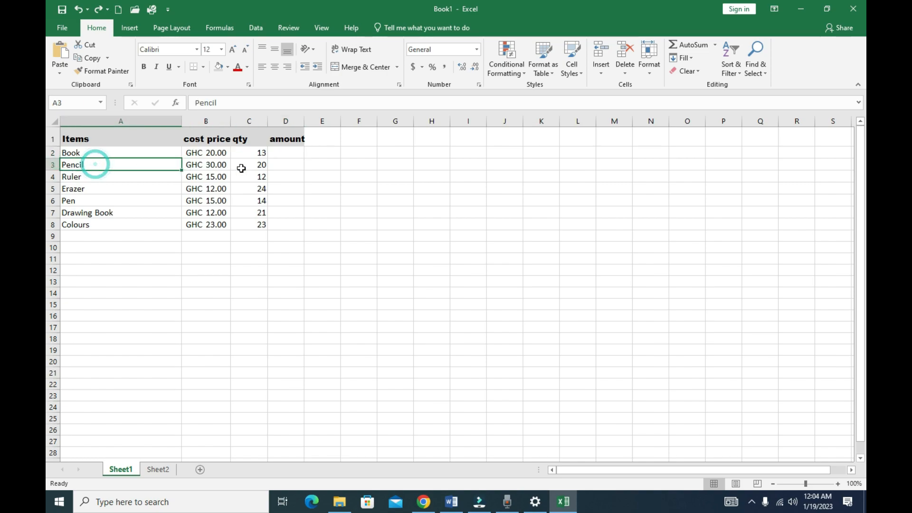
left_click(625, 76)
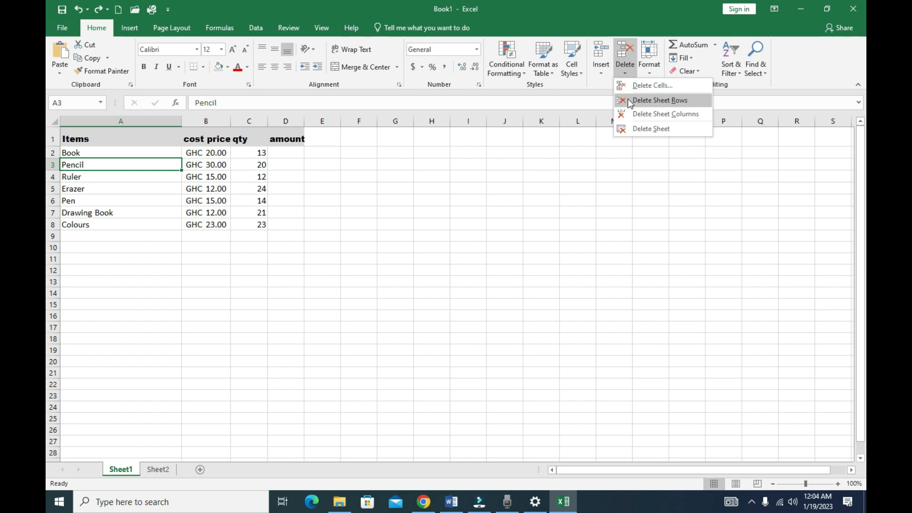
left_click(630, 100)
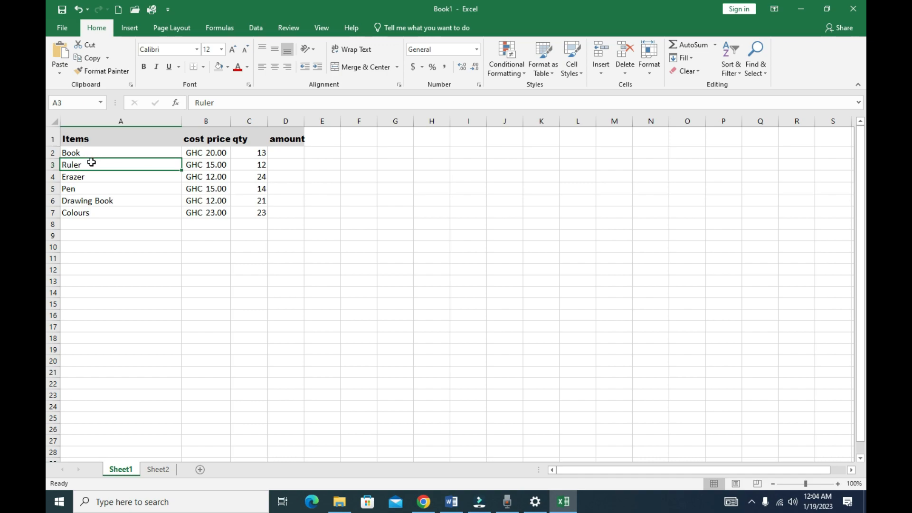
key("ctrl+z")
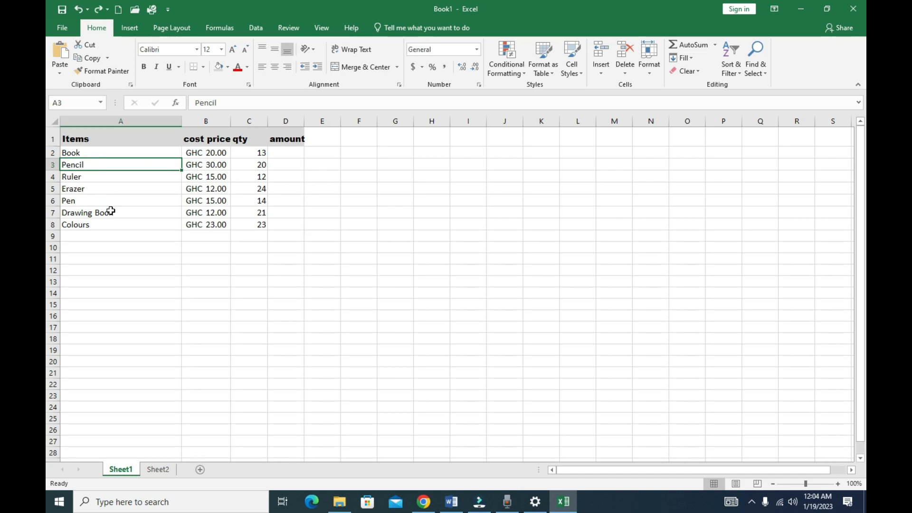
Step: Try deleting the entire Pencil row using the Delete dialog for cell A3, and undo the deletion
right_click(76, 165)
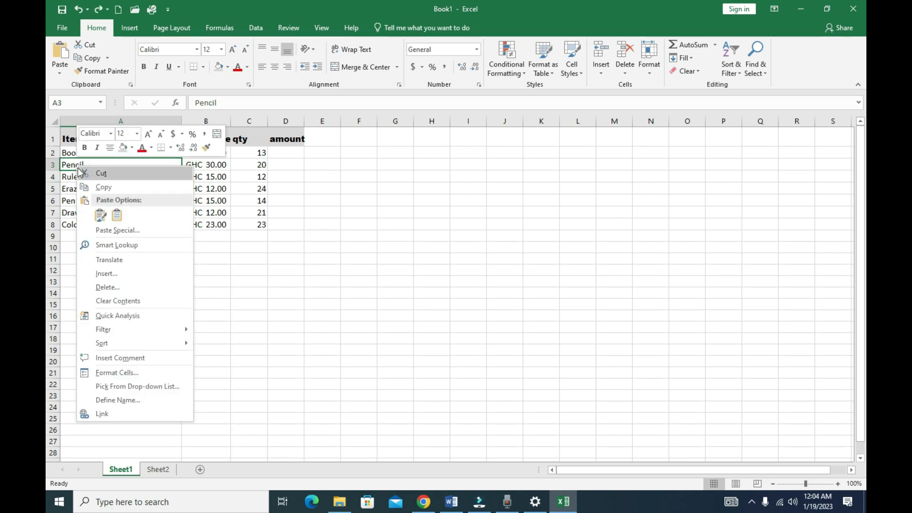
left_click(101, 287)
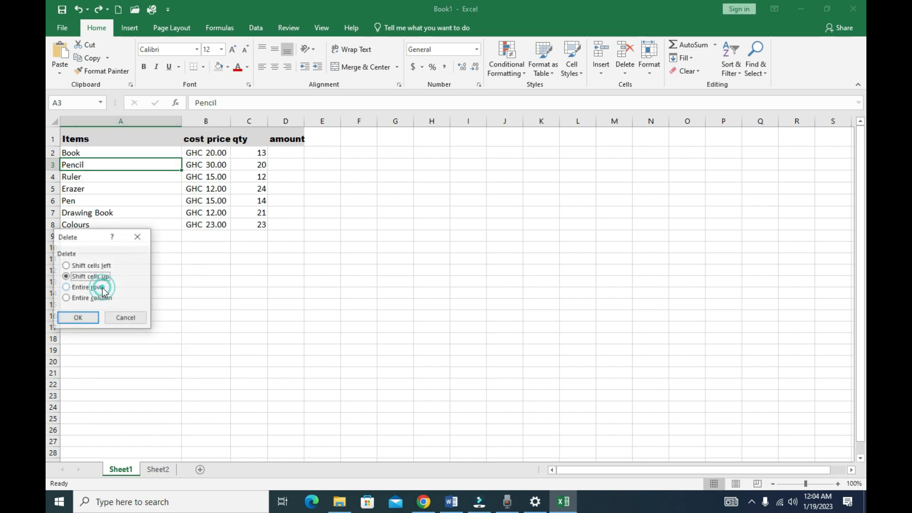
left_click(93, 289)
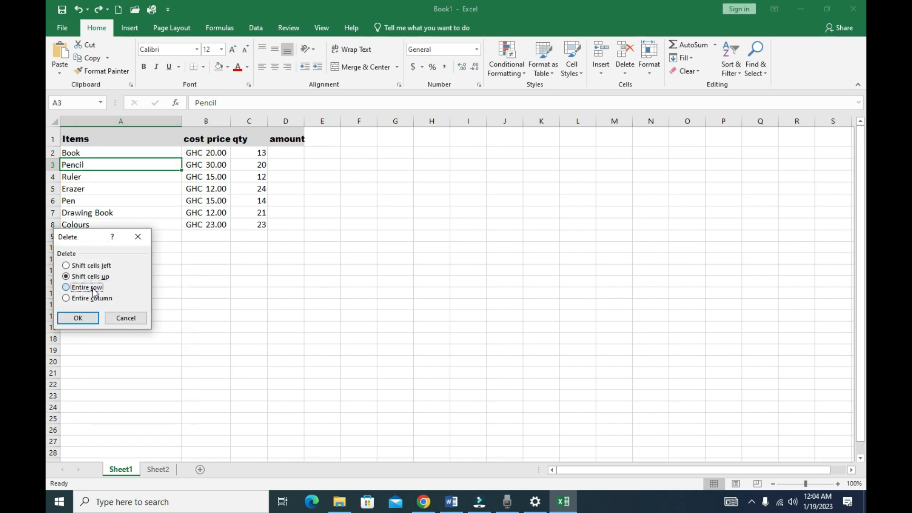
left_click(85, 321)
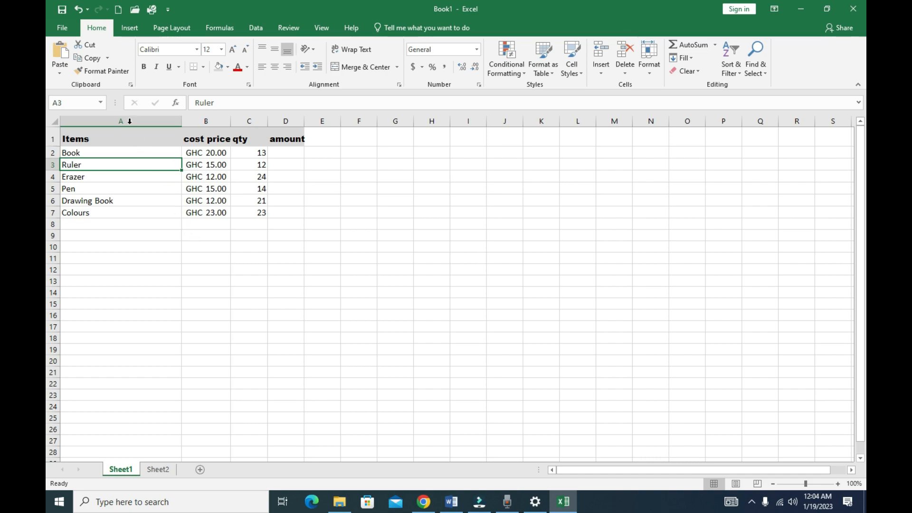
left_click(79, 9)
left_click(162, 196)
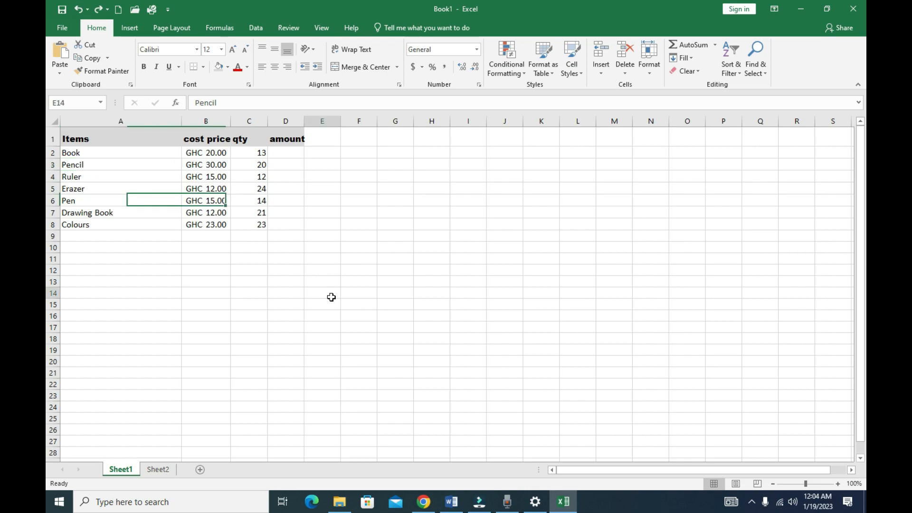
Step: Examine the cell references of the cost price cells from B2 down to B7
left_click(329, 297)
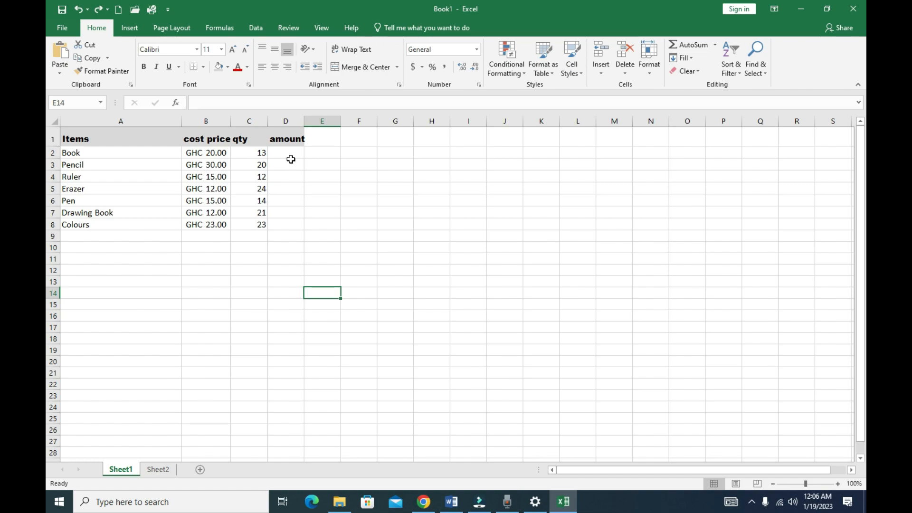
left_click(209, 152)
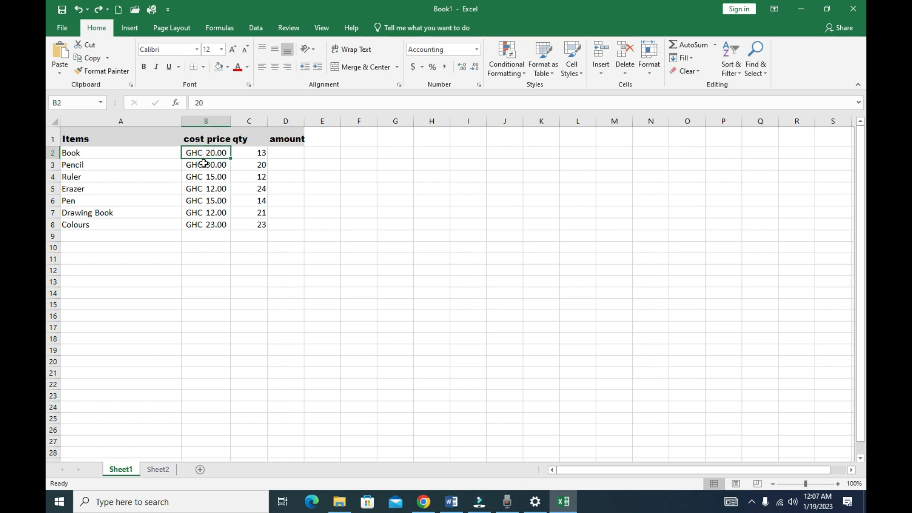
left_click(204, 164)
left_click(204, 176)
left_click(68, 104)
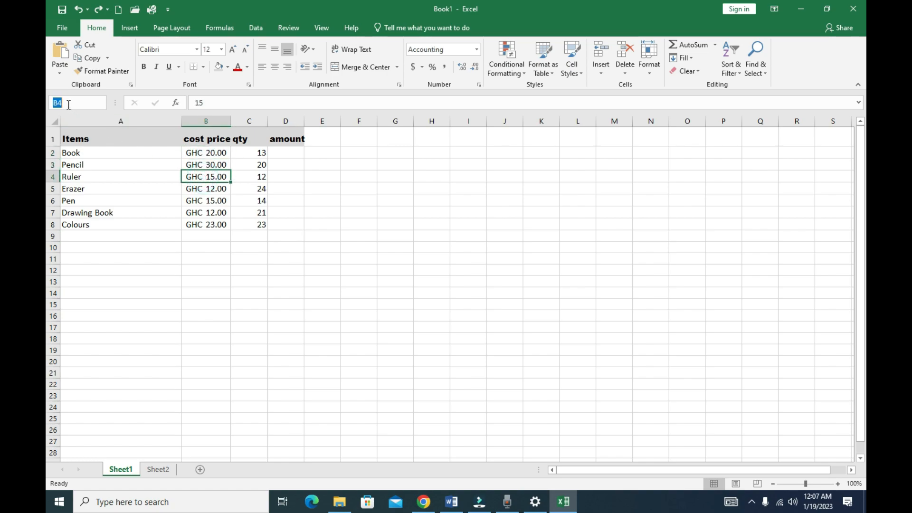
left_click(187, 189)
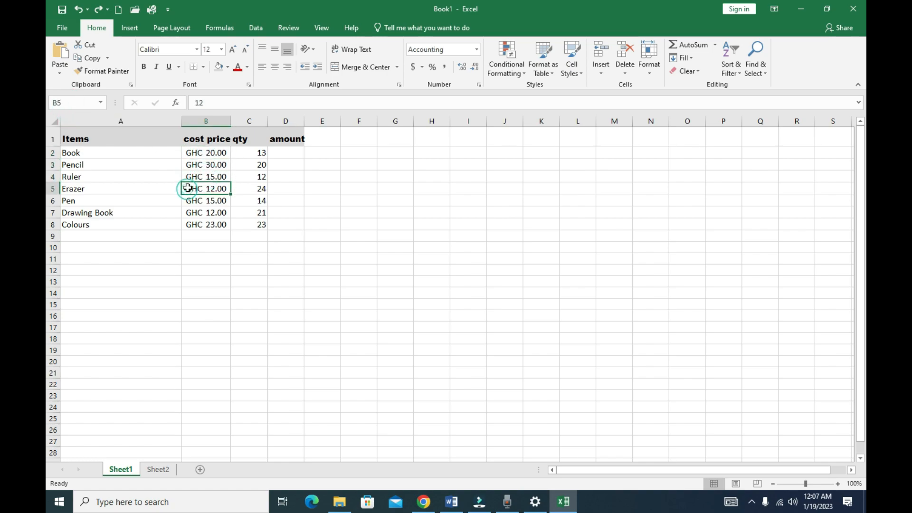
left_click(63, 103)
left_click(200, 200)
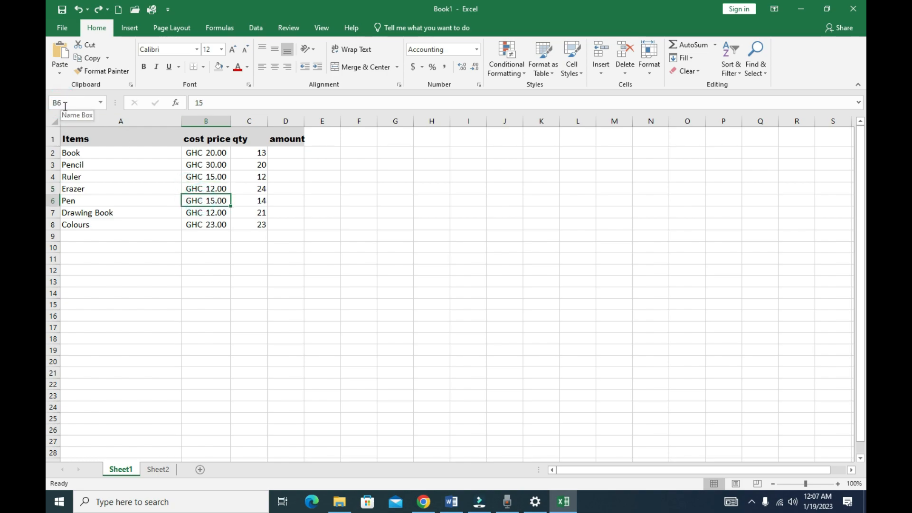
left_click(196, 213)
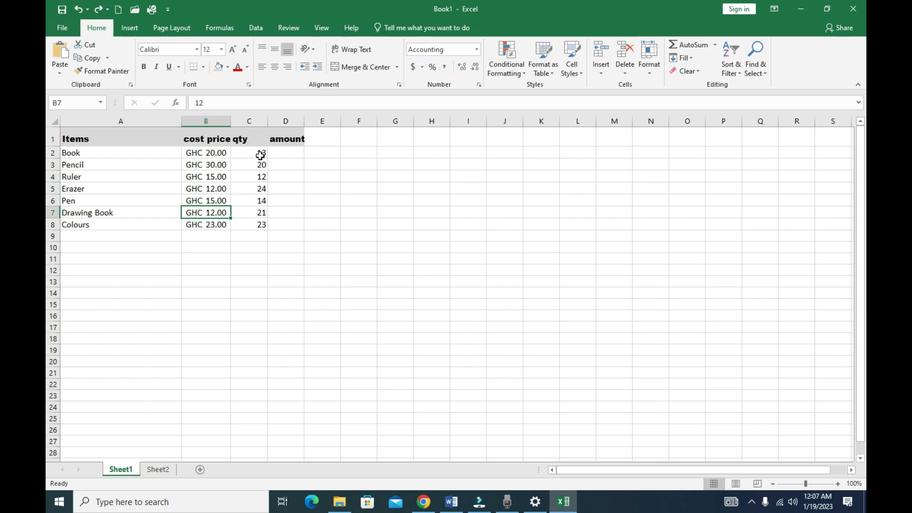
Step: Calculate the Book amount in D2 with the formula =B2*C2
left_click(288, 151)
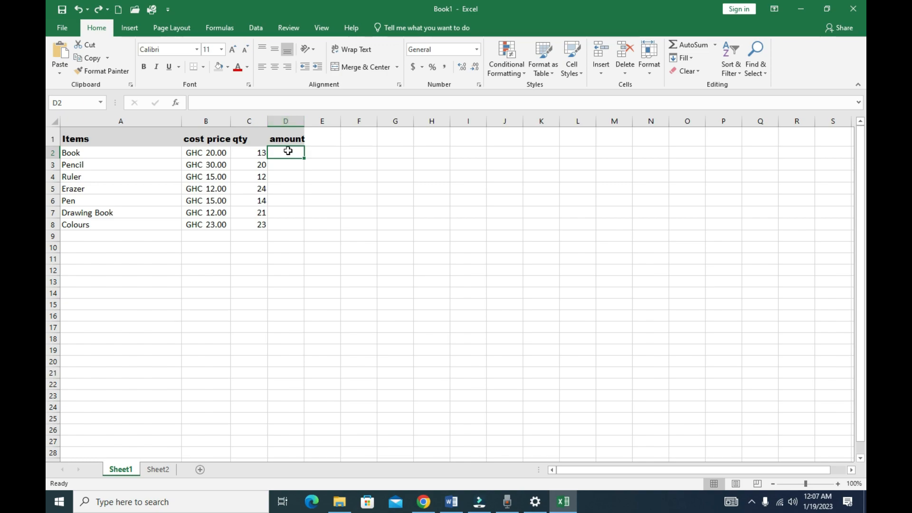
type("=")
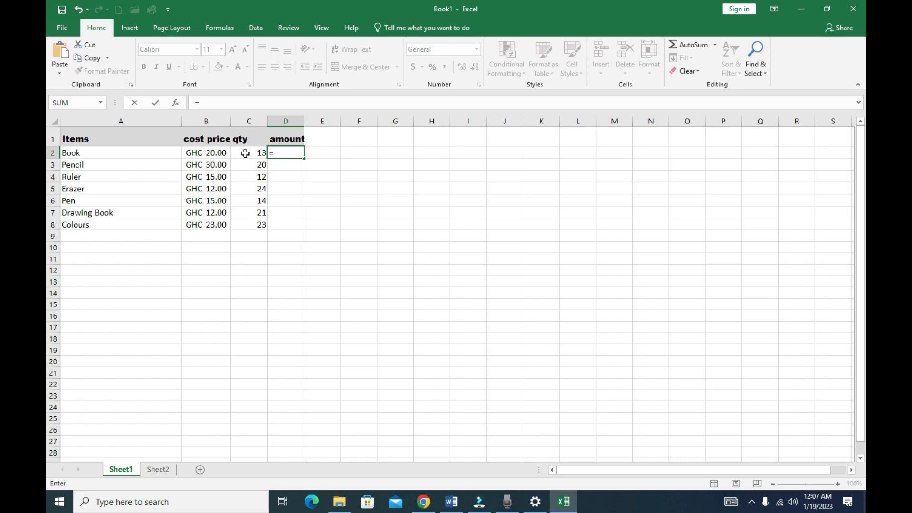
left_click(211, 153)
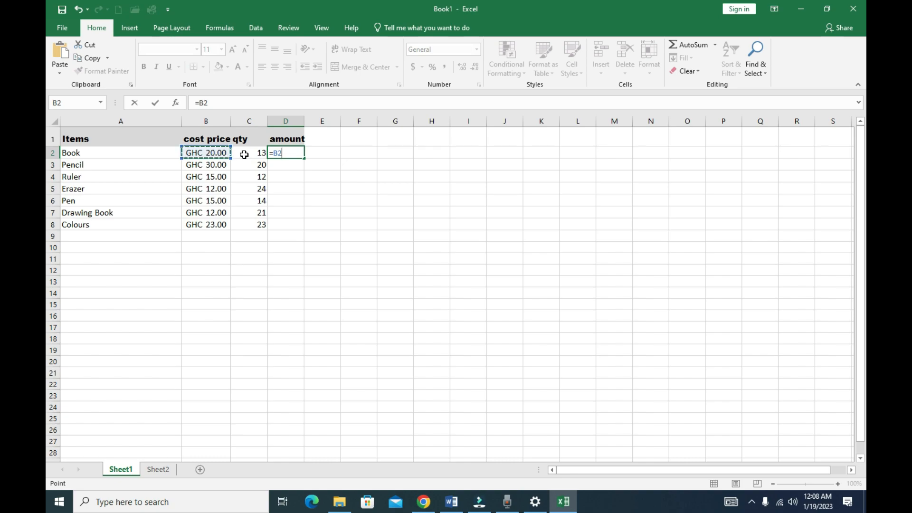
type("*")
left_click(259, 152)
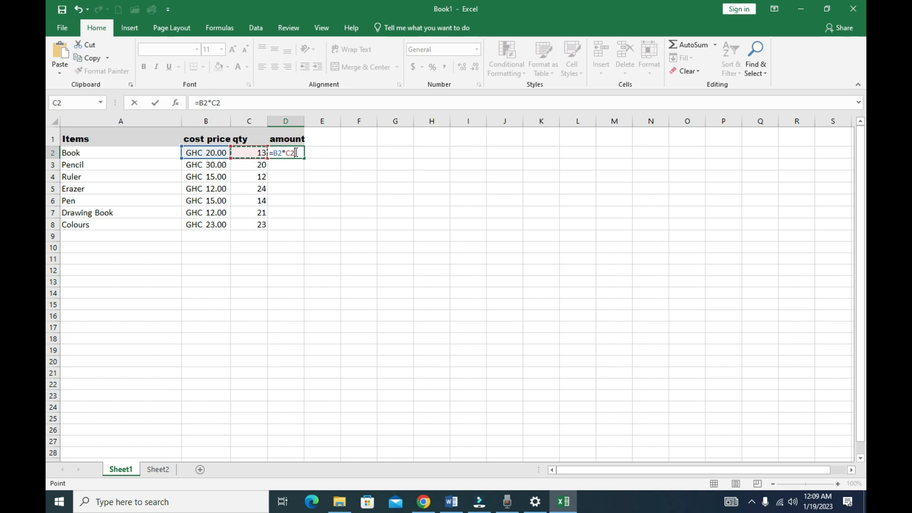
key("Return")
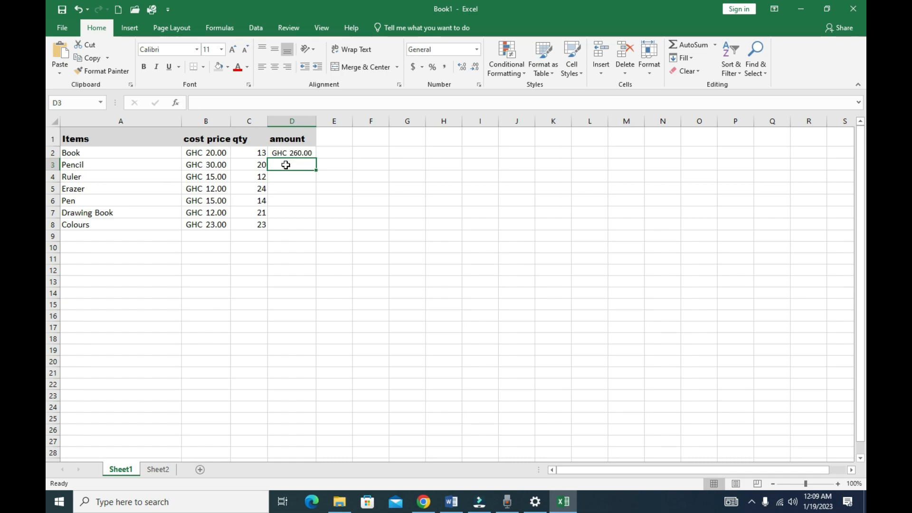
Step: Calculate the Pencil amount in D3 with the formula =B3*C3
type("=")
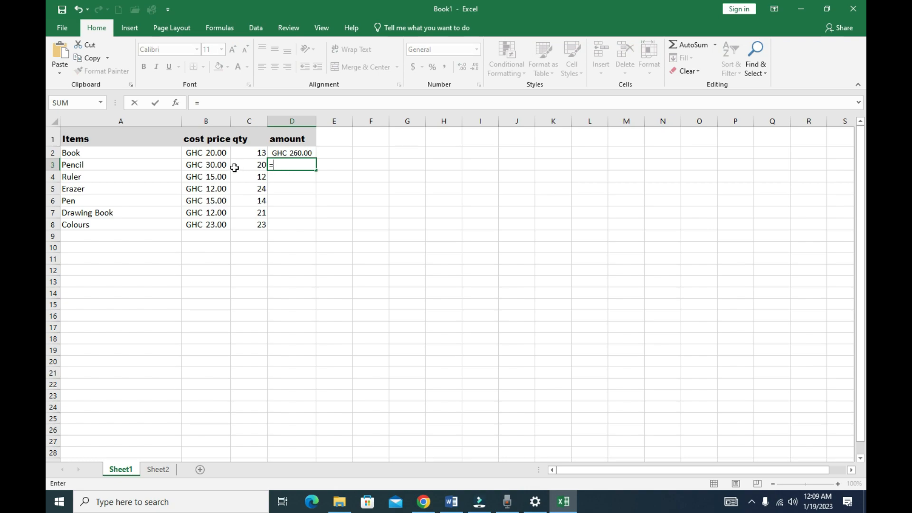
left_click(206, 166)
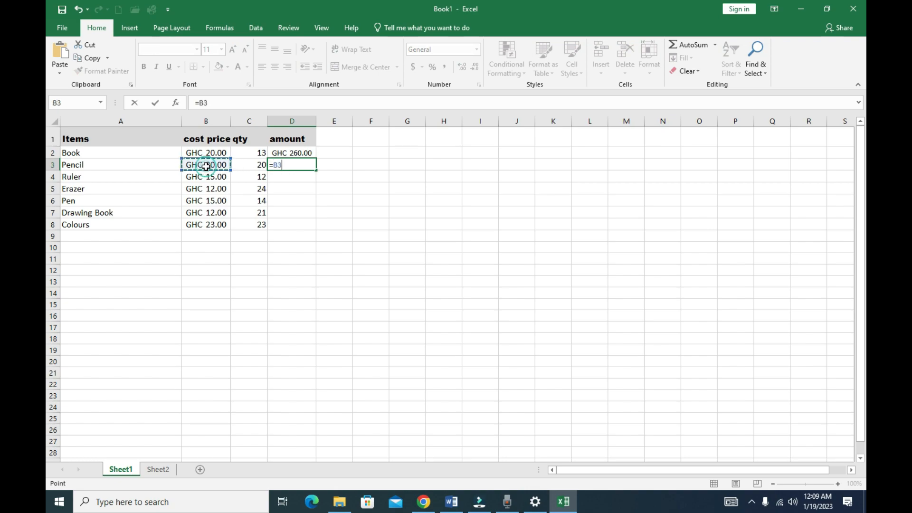
type("*")
left_click(247, 167)
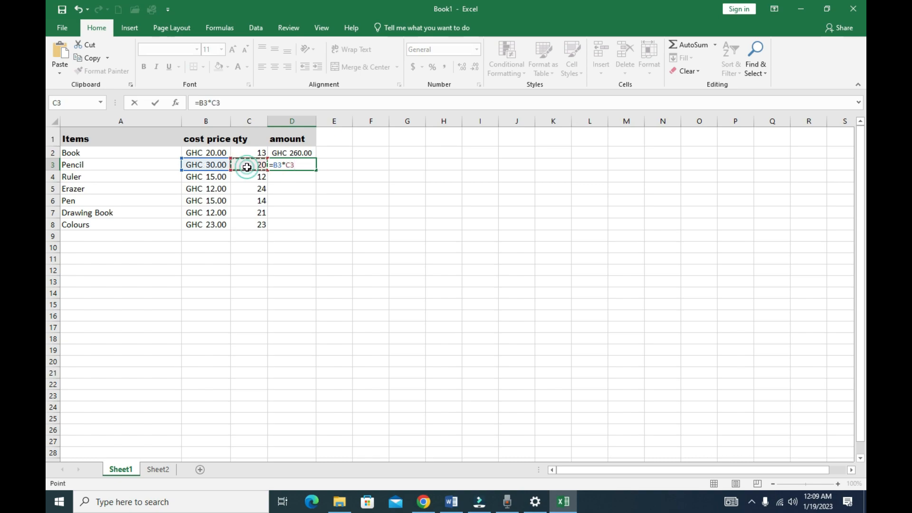
key("Return")
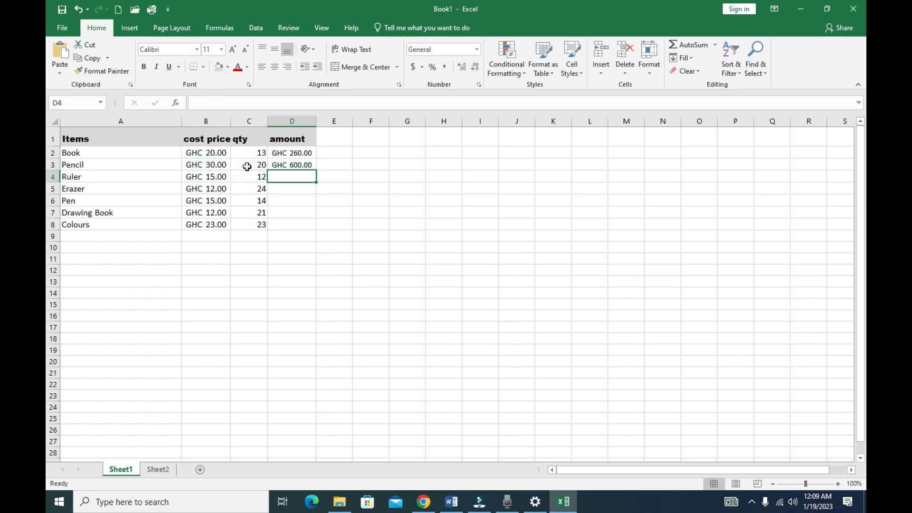
Step: Compare the formulas behind the Book and Pencil amounts in D2 and D3
left_click(293, 165)
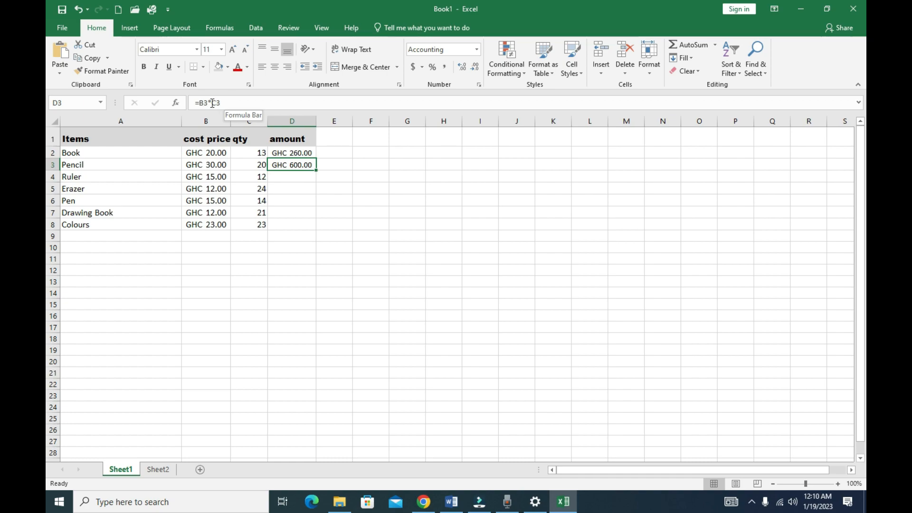
left_click(276, 153)
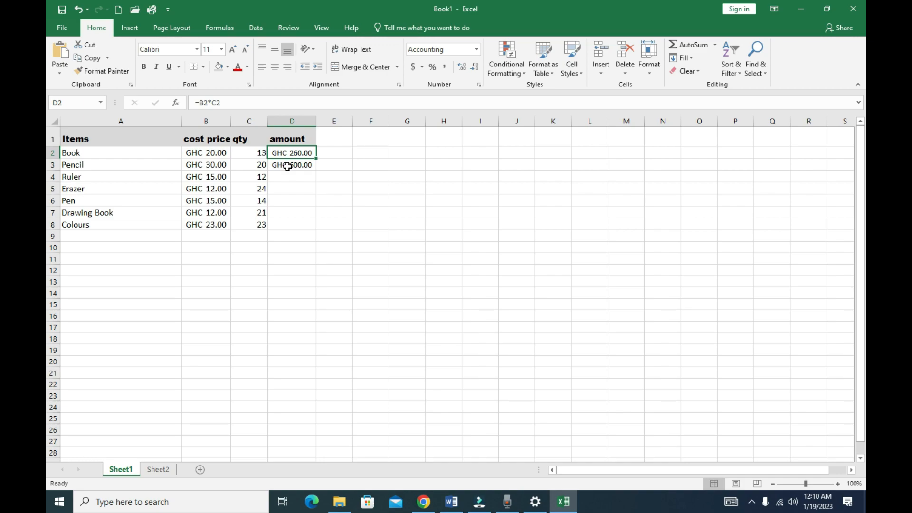
left_click(287, 166)
left_click(287, 153)
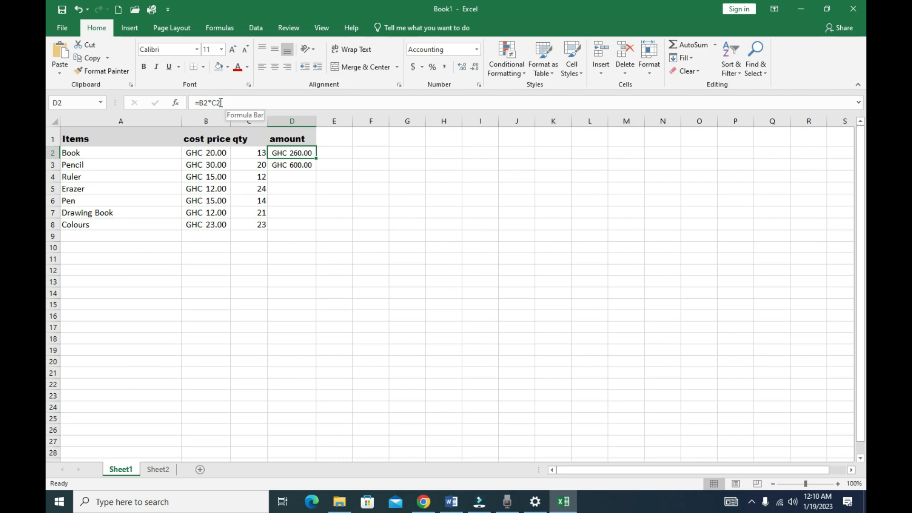
left_click(290, 163)
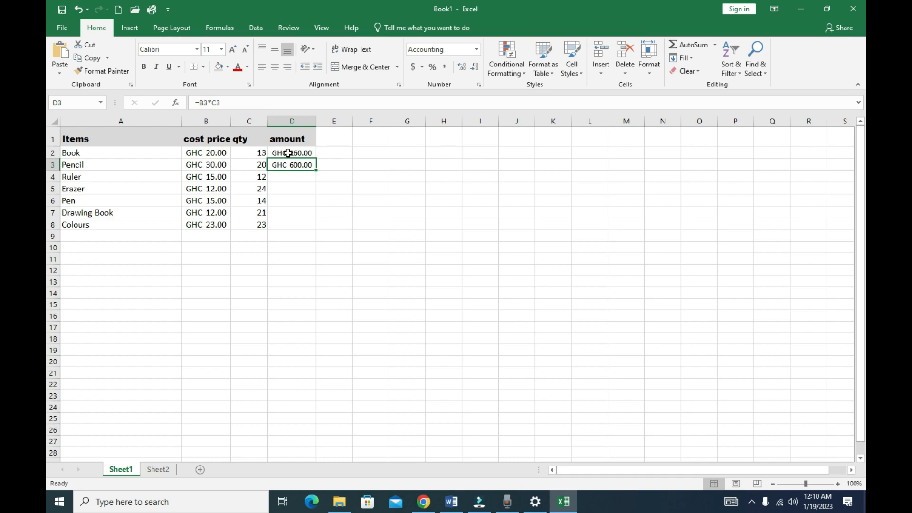
left_click(335, 176)
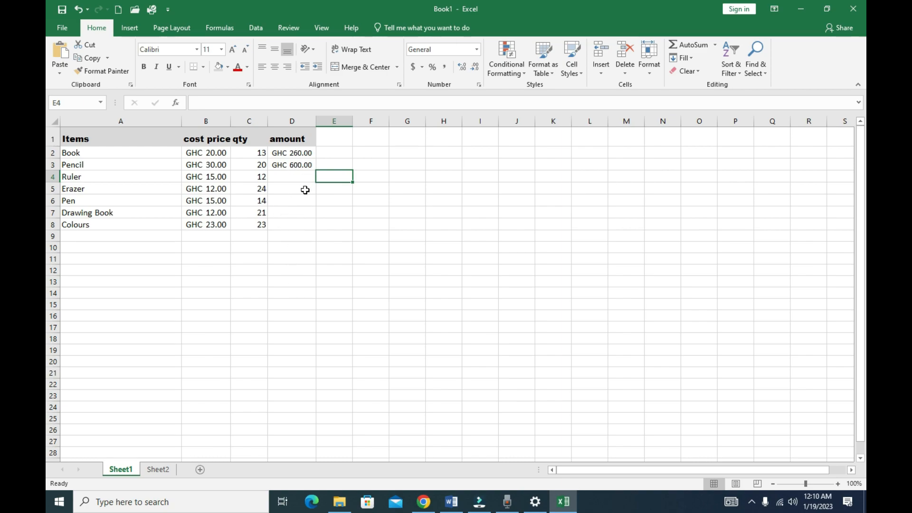
Step: Fill the Pencil amount formula from D3 down to D8 for the remaining items
left_click(297, 164)
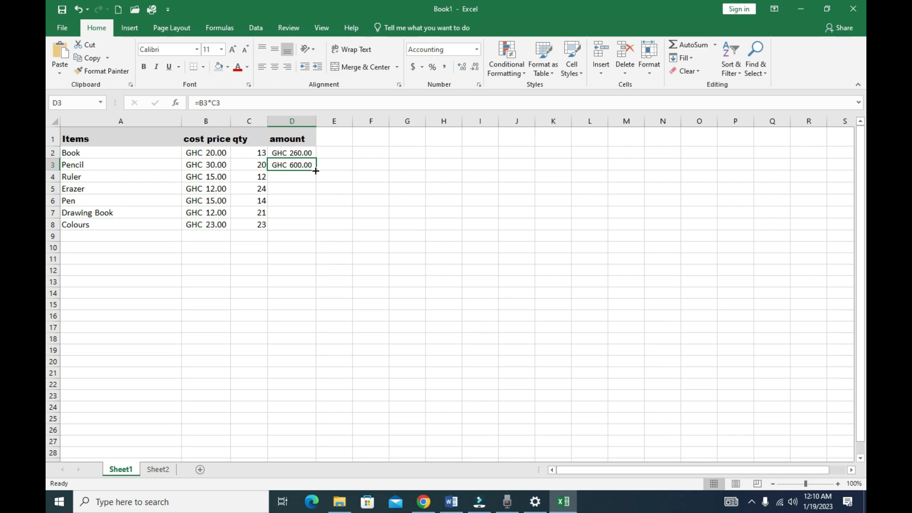
left_click_drag(315, 170, 311, 225)
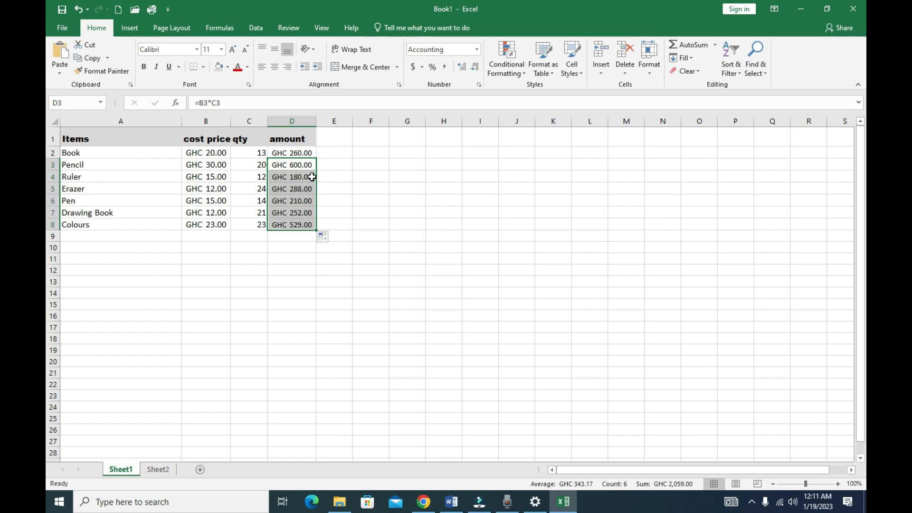
Step: Examine the formulas behind the Ruler, Pencil, Erazer and Book amounts and the cells they reference
left_click(306, 177)
left_click(302, 164)
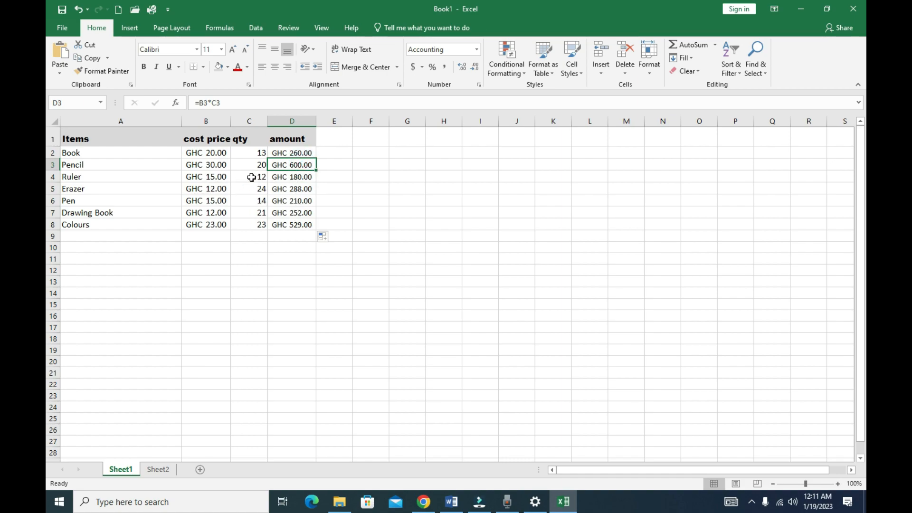
left_click(295, 191)
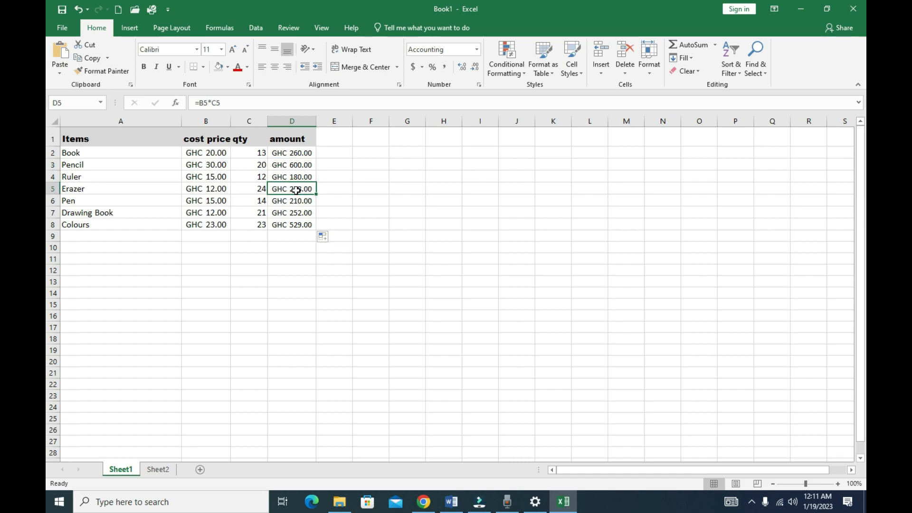
left_click(221, 102)
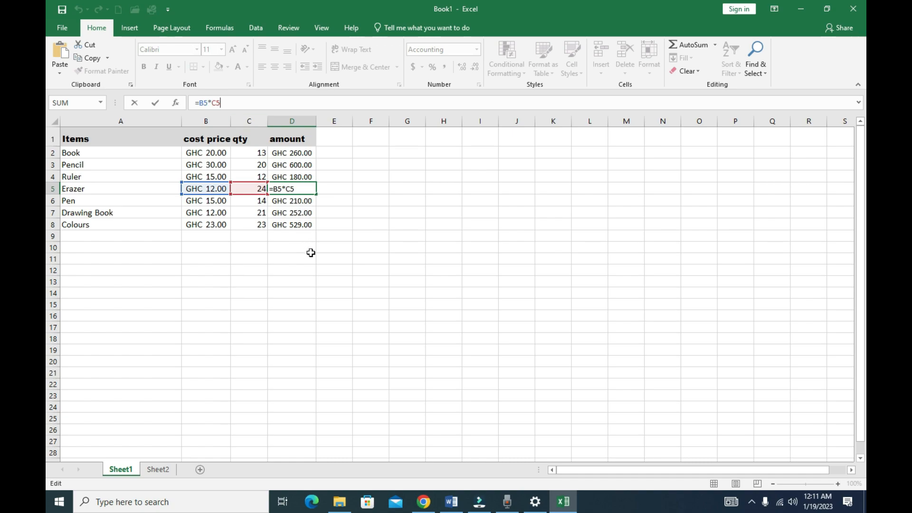
left_click(368, 240)
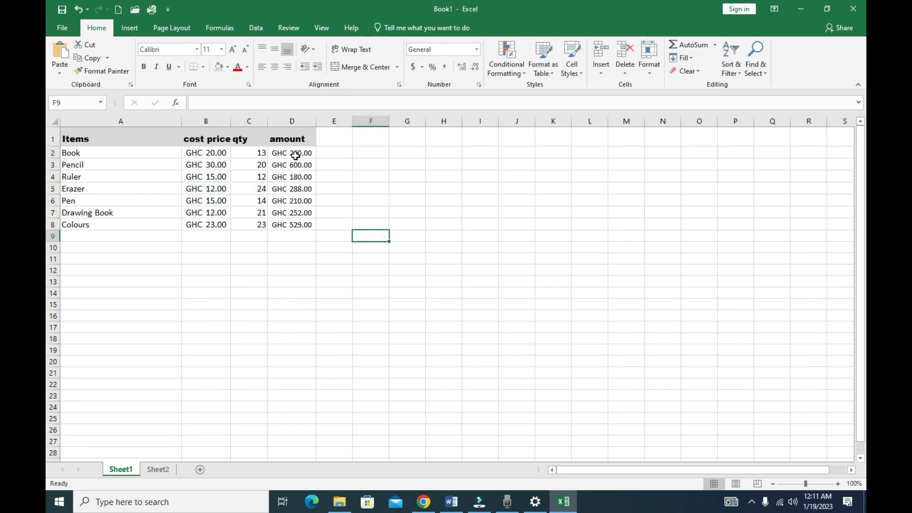
left_click(291, 236)
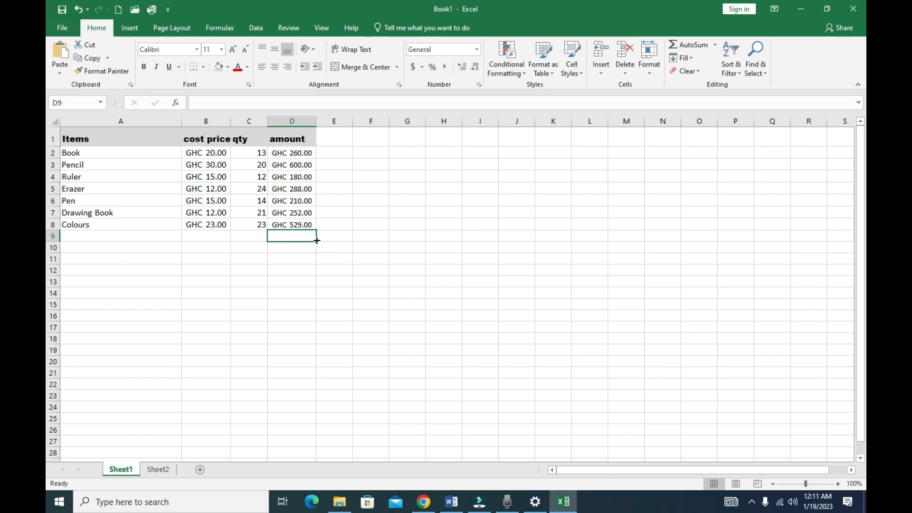
left_click(296, 154)
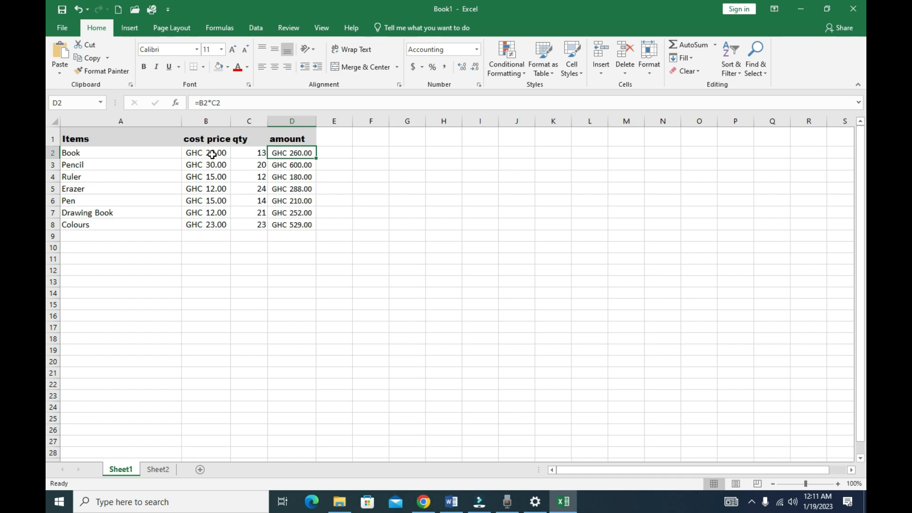
left_click(220, 105)
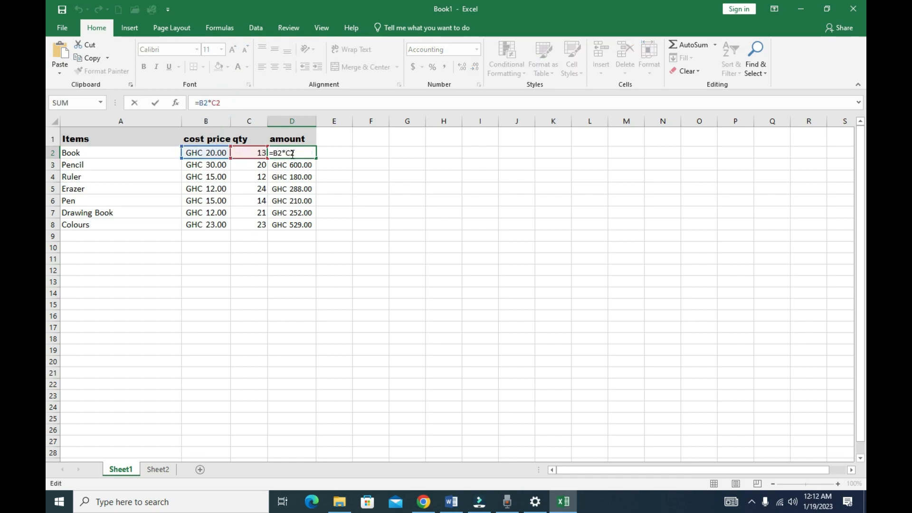
left_click(293, 238)
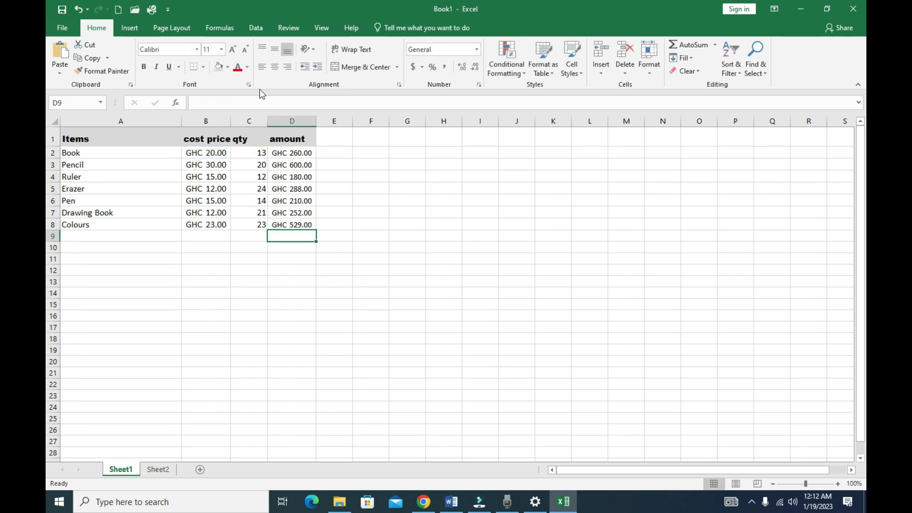
left_click(217, 29)
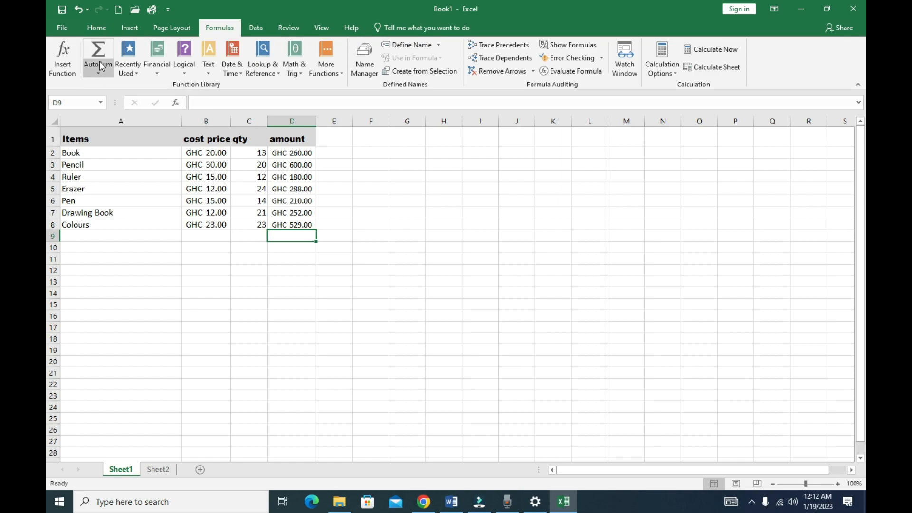
left_click(98, 31)
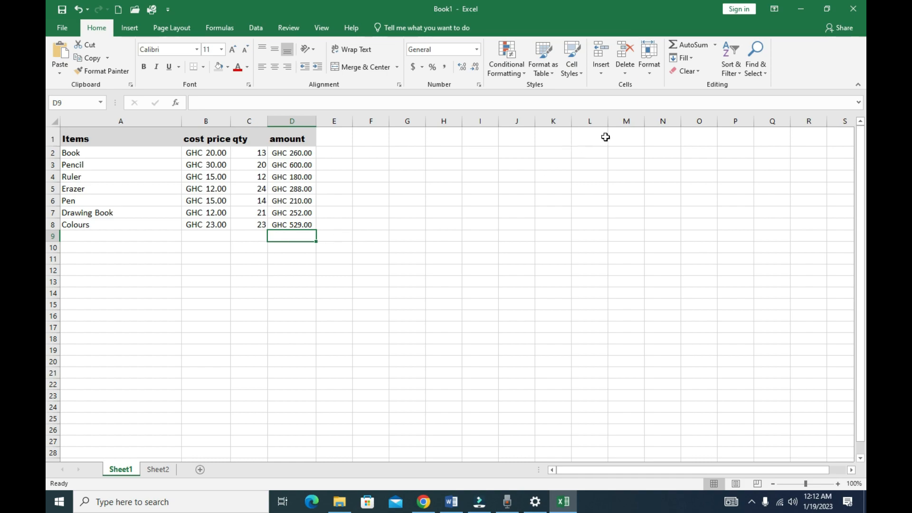
Step: Enter a bold 12-point Total label in A9, below the last item
left_click(74, 236)
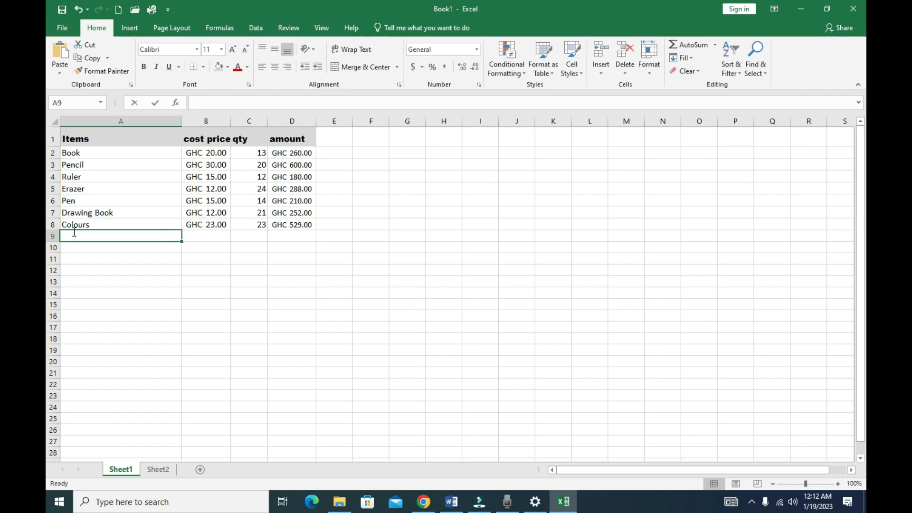
type("tal")
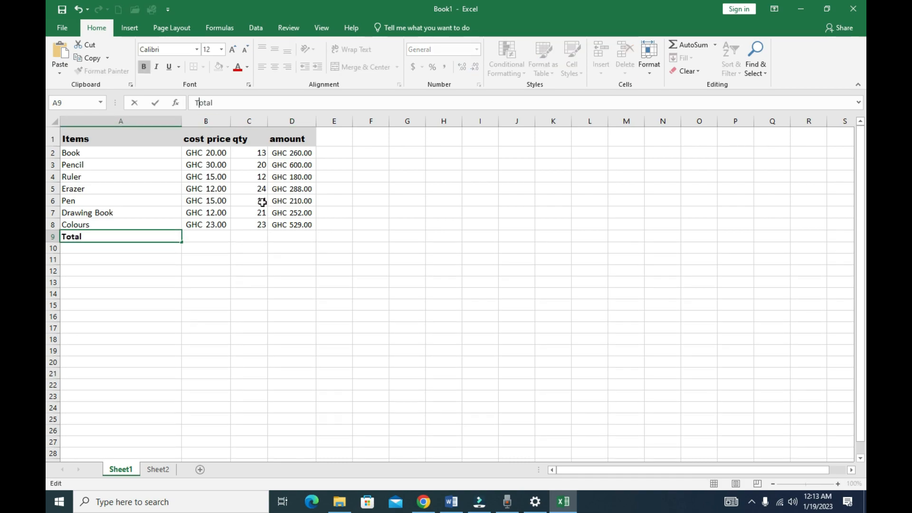
Step: Calculate the total of the amounts in D9 with AutoSum's Sum function over the range D2:D8
left_click(277, 237)
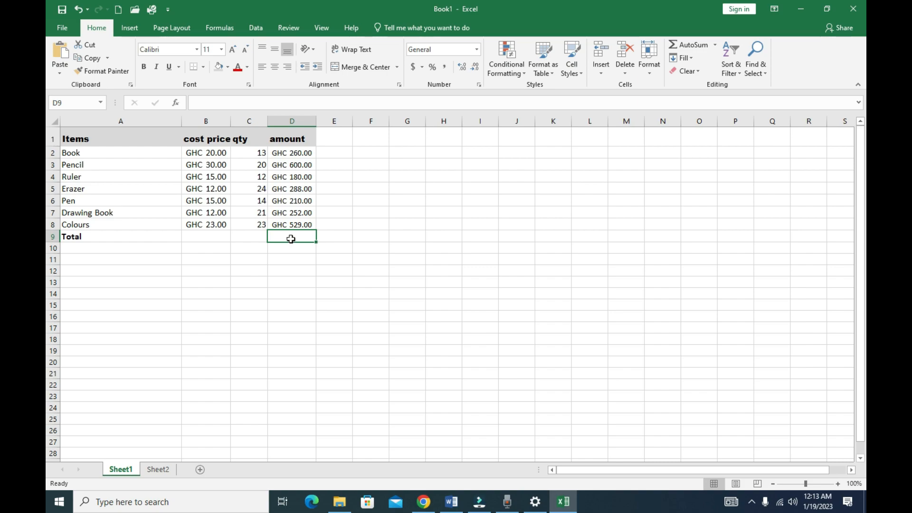
left_click(715, 45)
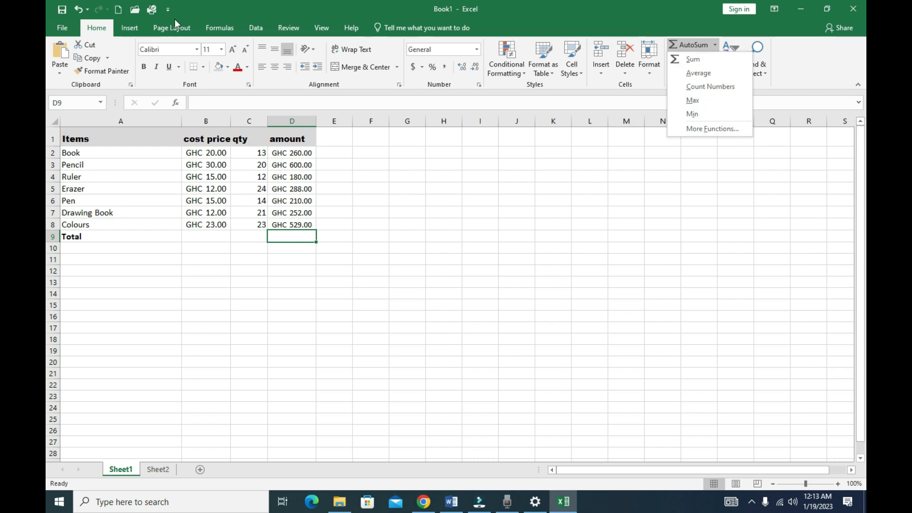
left_click(220, 28)
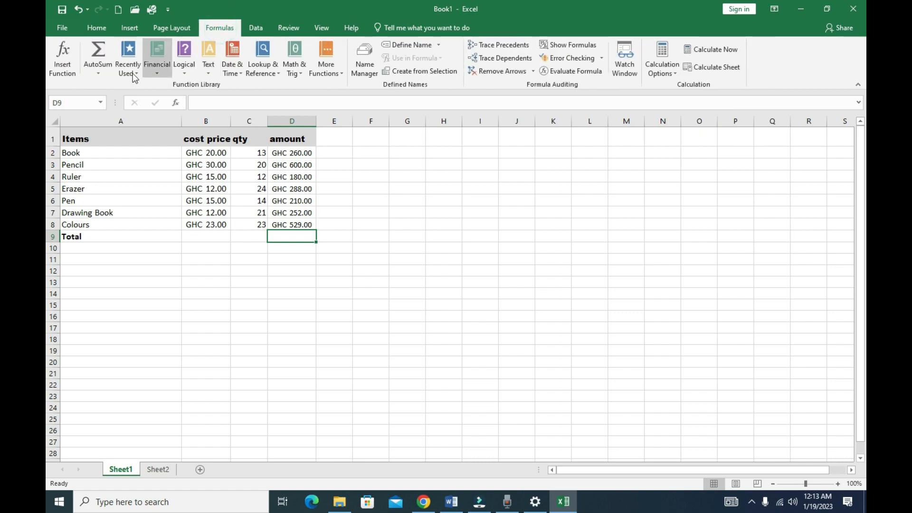
left_click(97, 76)
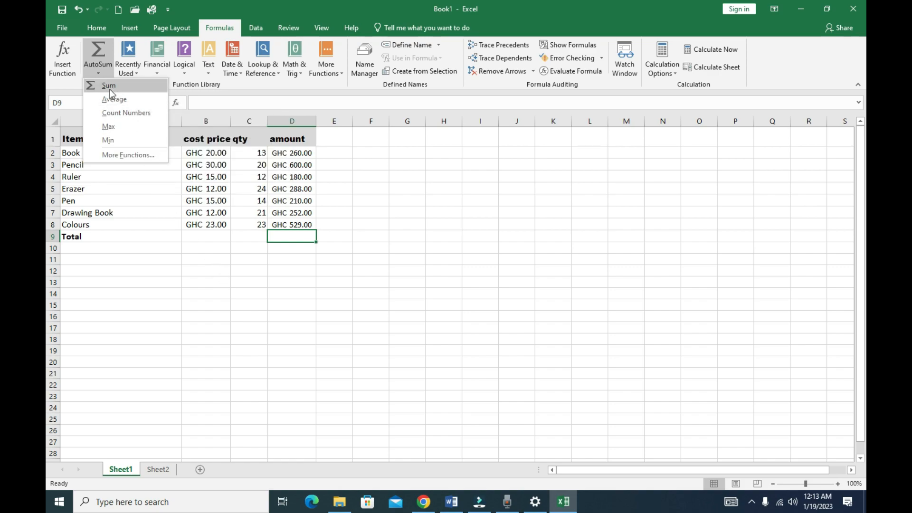
left_click(110, 90)
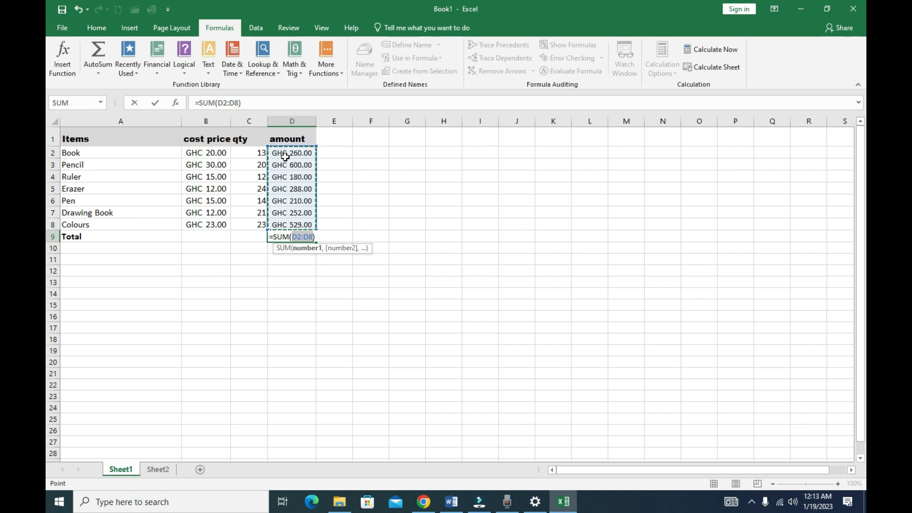
left_click_drag(285, 154, 285, 209)
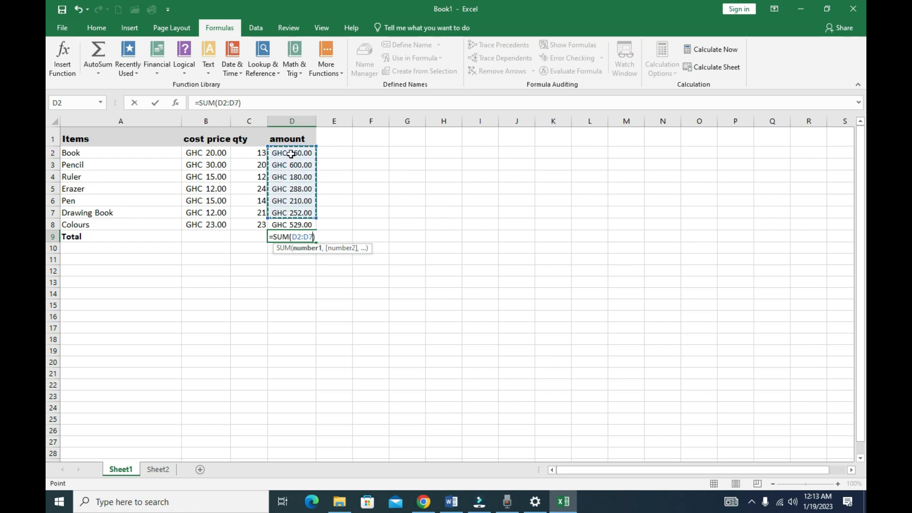
left_click_drag(291, 153, 294, 225)
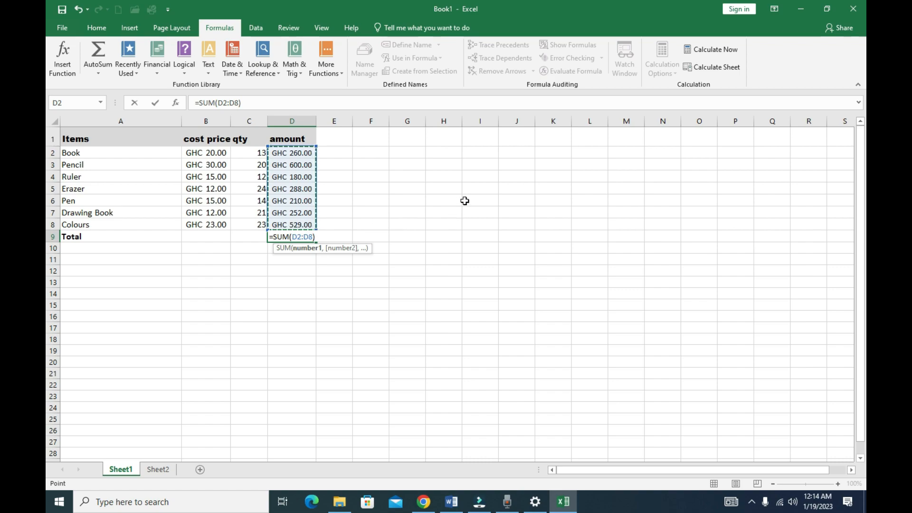
key("Return")
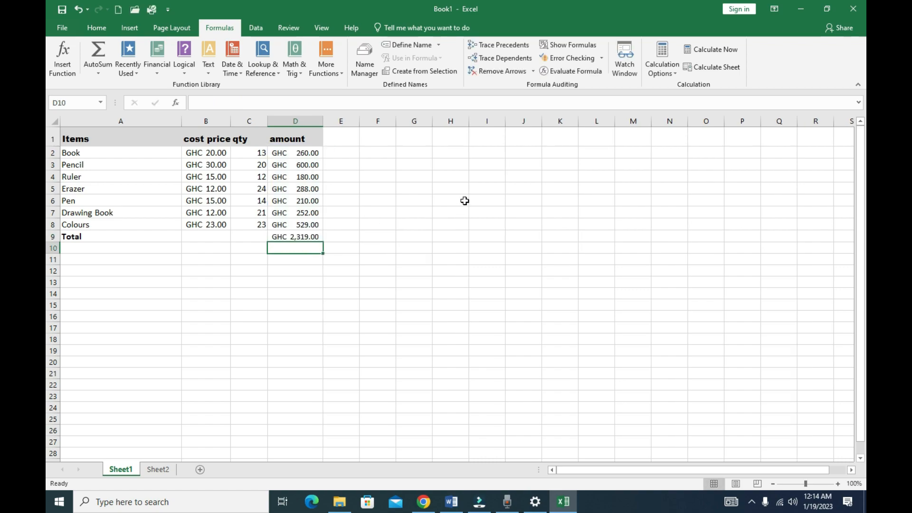
Step: Compare the SUM formula behind the total in D9 with the multiplication formula behind the Drawing Book amount in D7
left_click(297, 237)
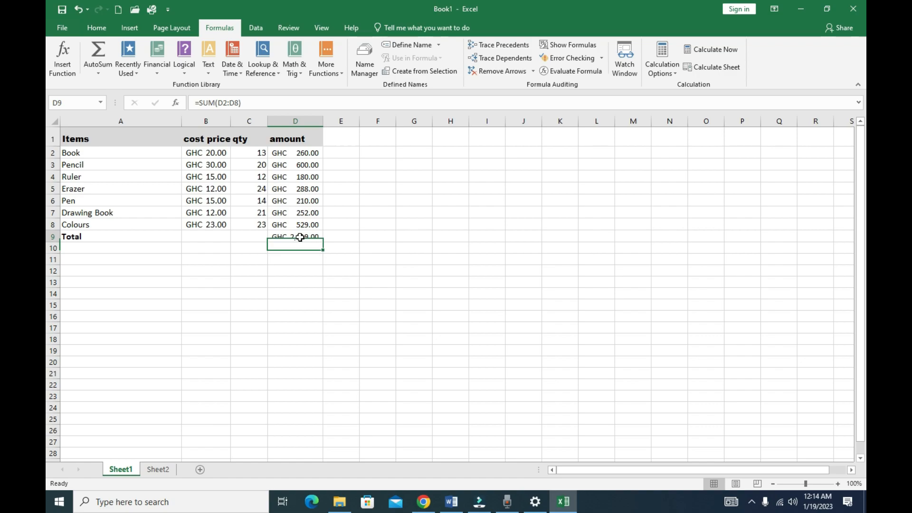
left_click(378, 261)
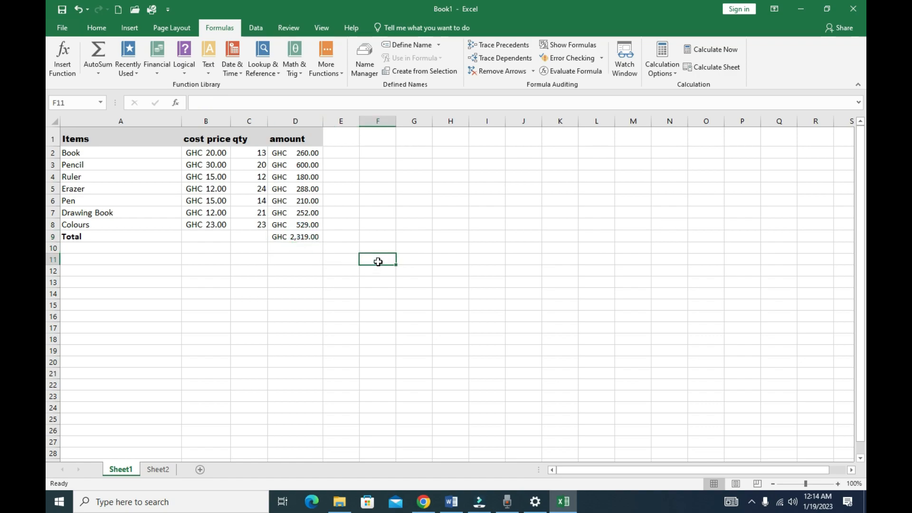
left_click(307, 239)
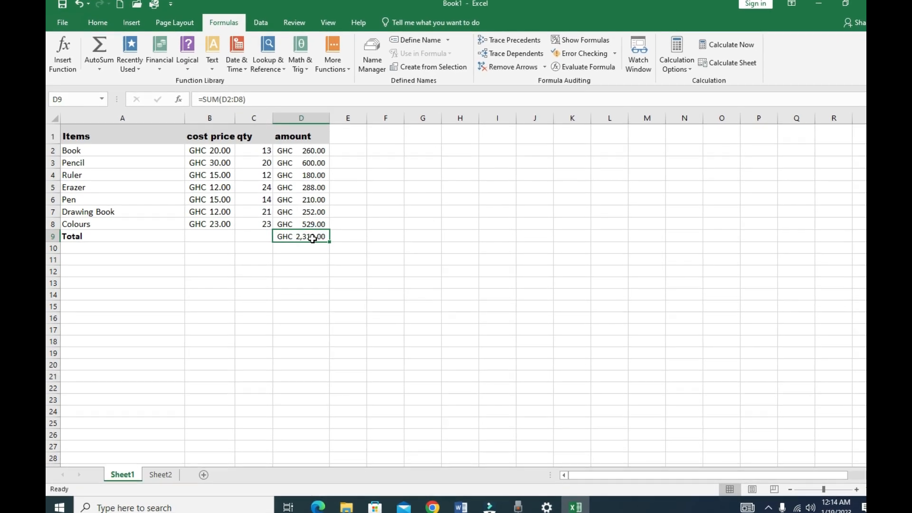
left_click(262, 90)
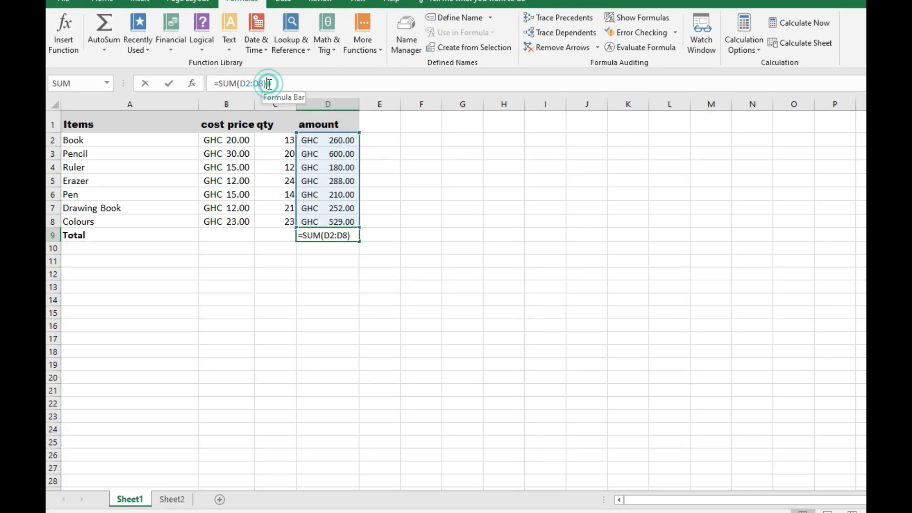
left_click(463, 220)
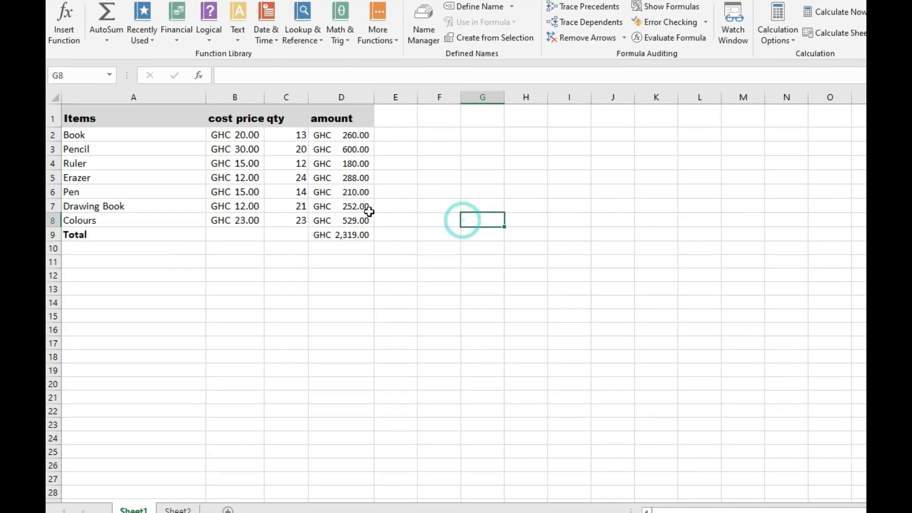
left_click(359, 206)
left_click(237, 73)
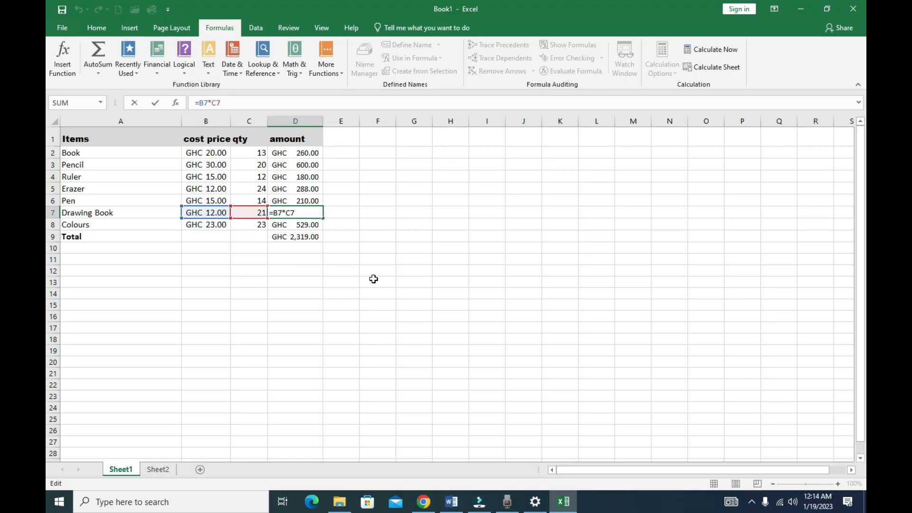
left_click(519, 283)
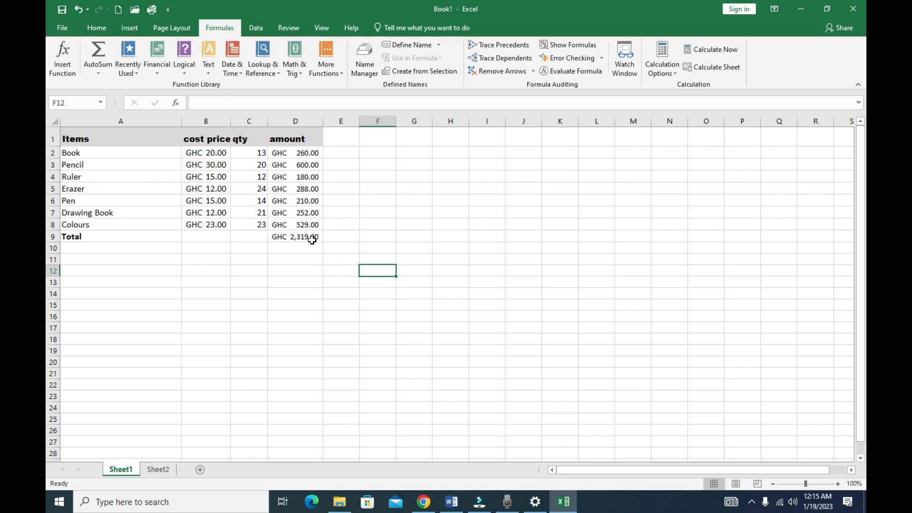
Step: Enter the label Average in A10, below the Total label
left_click(295, 240)
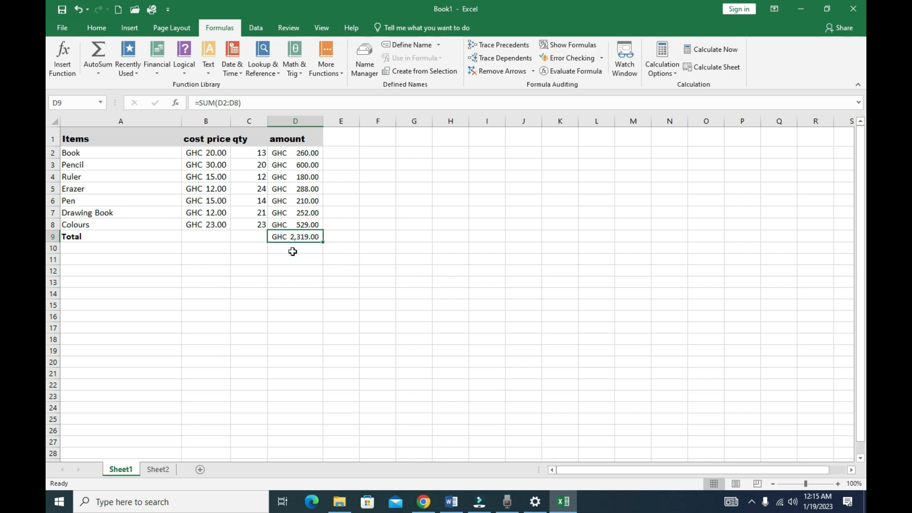
left_click(292, 251)
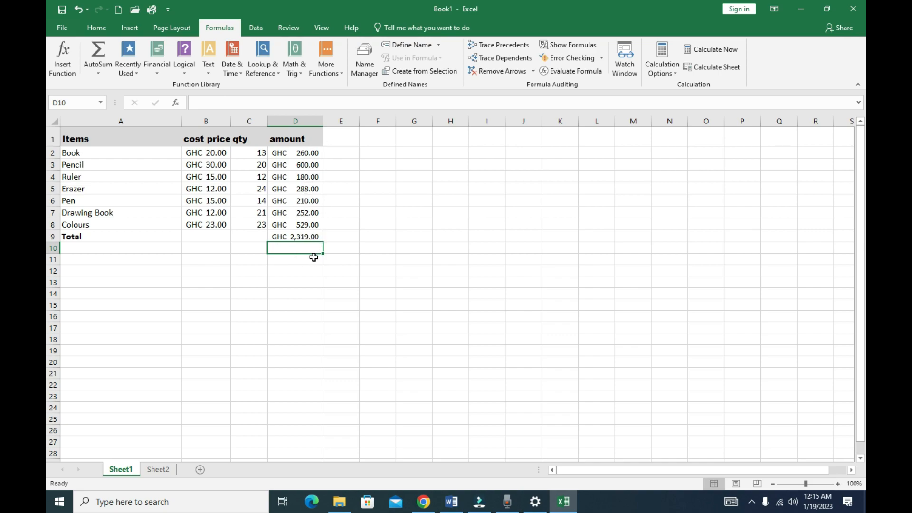
left_click(109, 247)
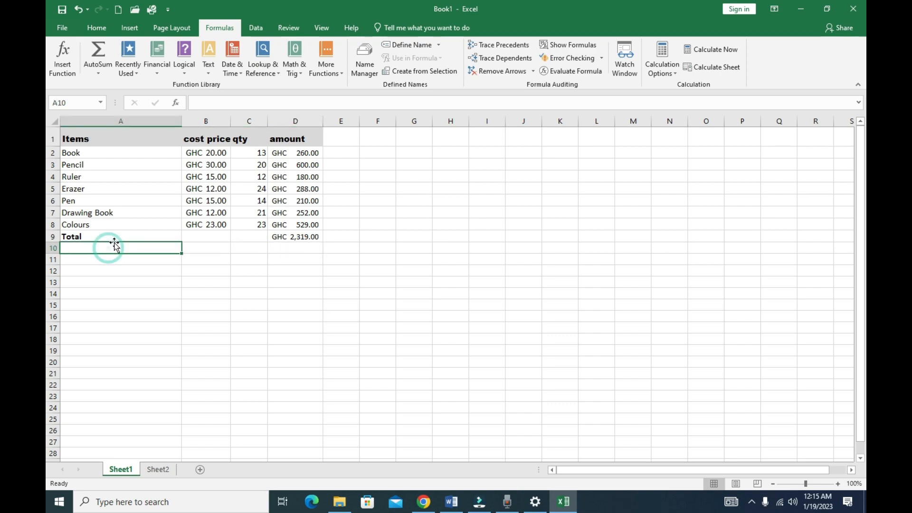
type("A")
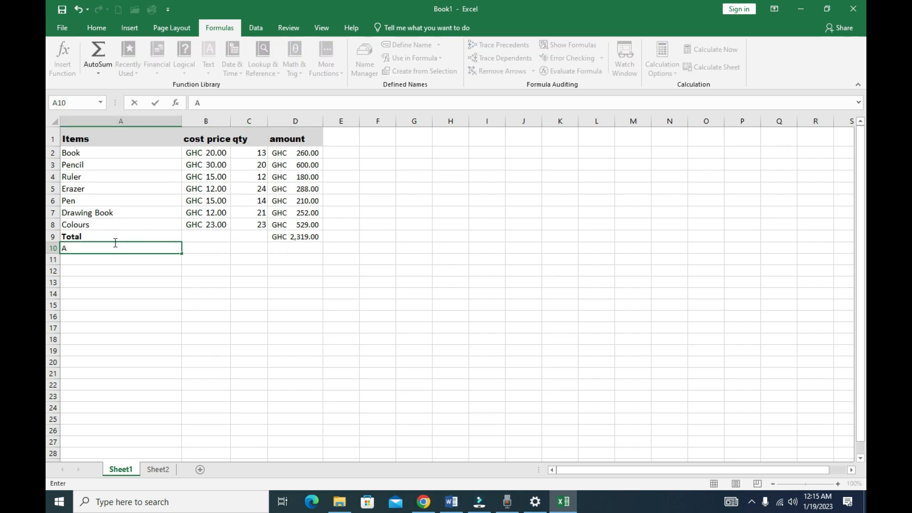
type("verage")
Step: Calculate the average of the amounts in D10 with AutoSum's Average function over the range D2:D8
left_click(286, 251)
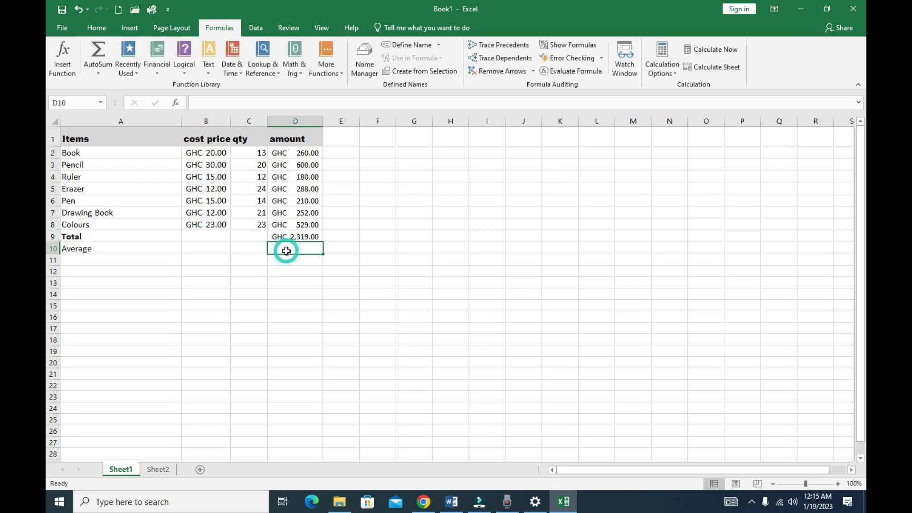
left_click(96, 75)
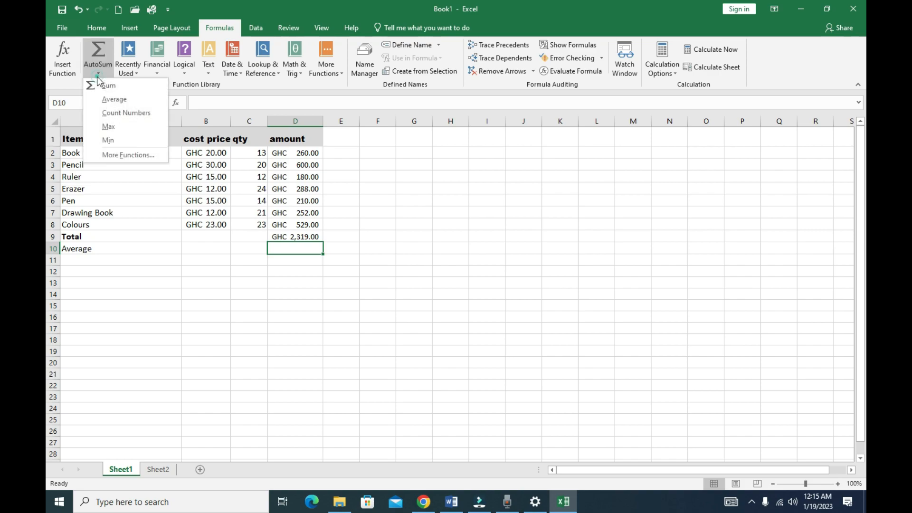
left_click(113, 101)
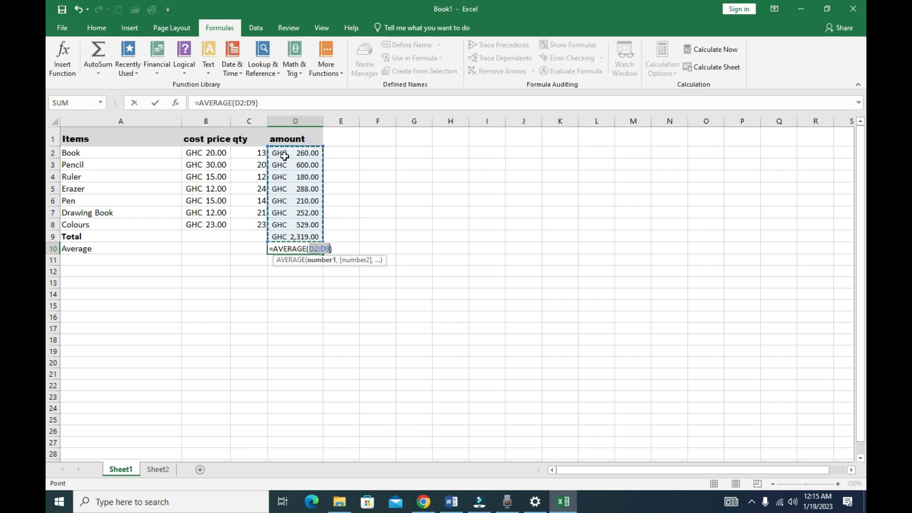
left_click_drag(286, 155, 294, 224)
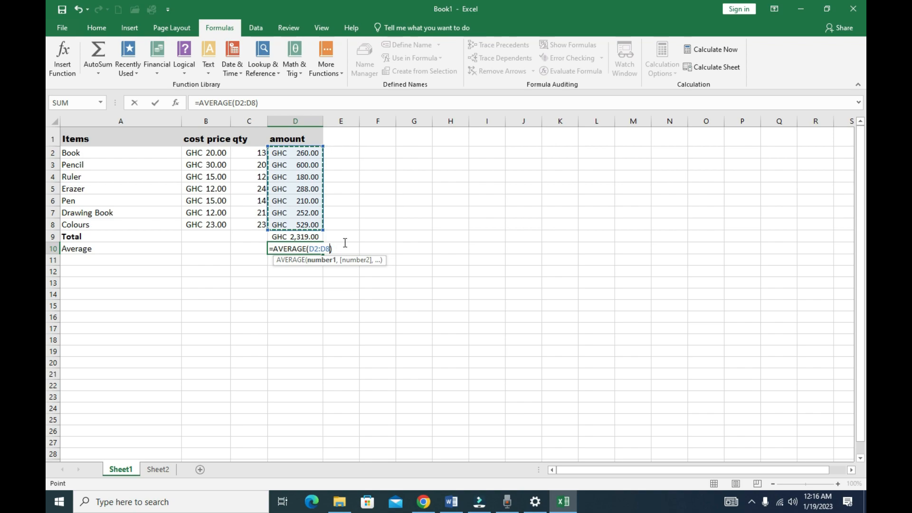
key("Return")
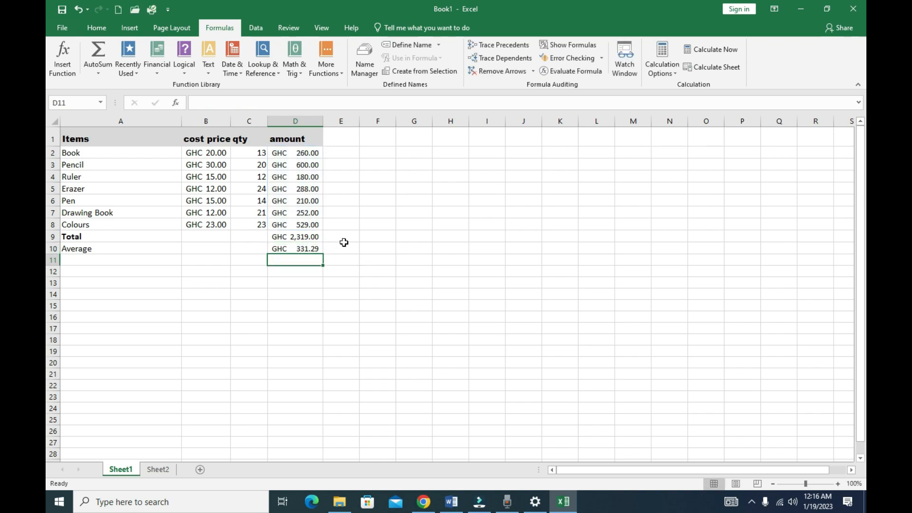
left_click(306, 251)
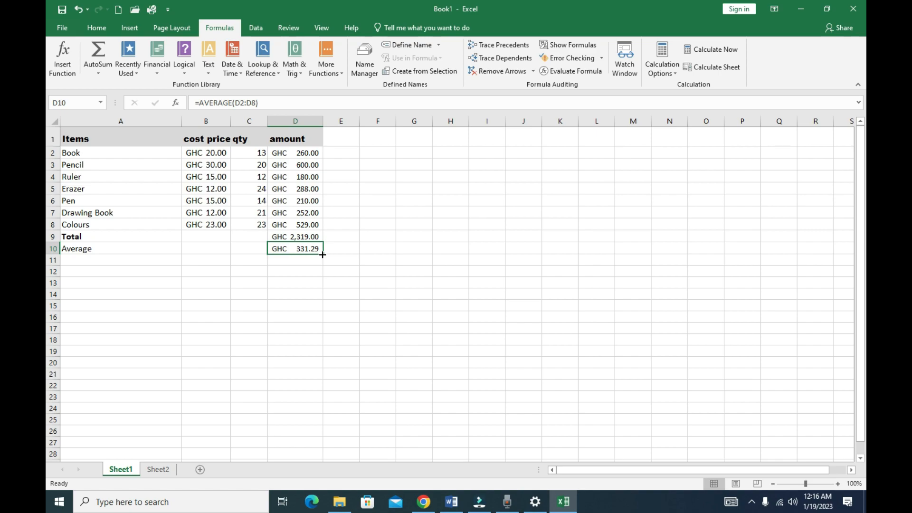
left_click(151, 73)
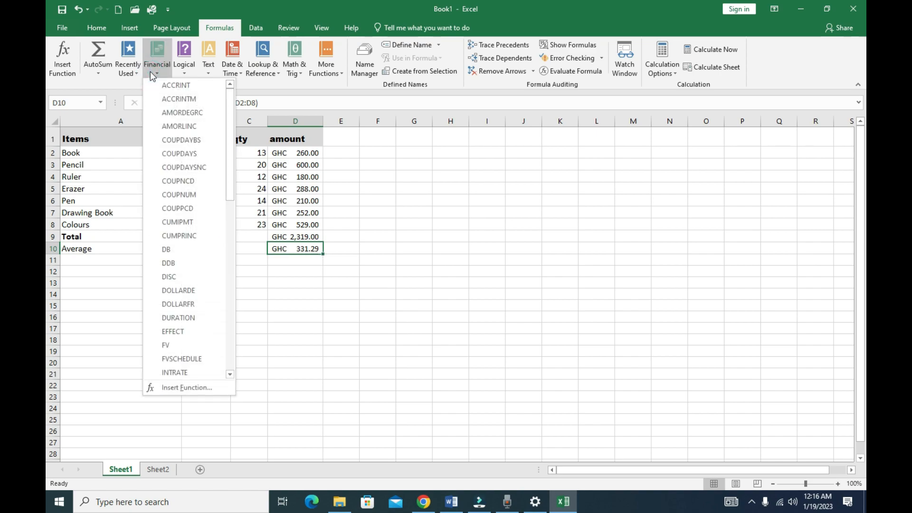
left_click(183, 71)
left_click(158, 71)
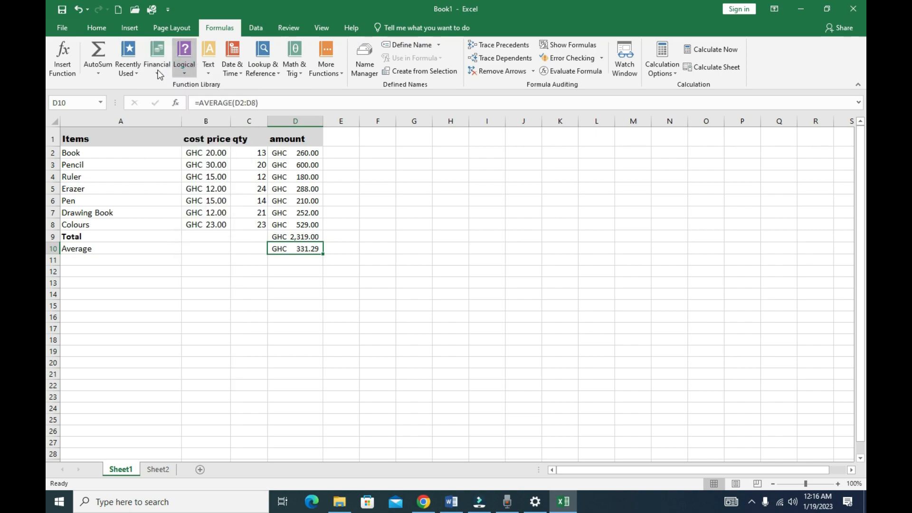
left_click(159, 71)
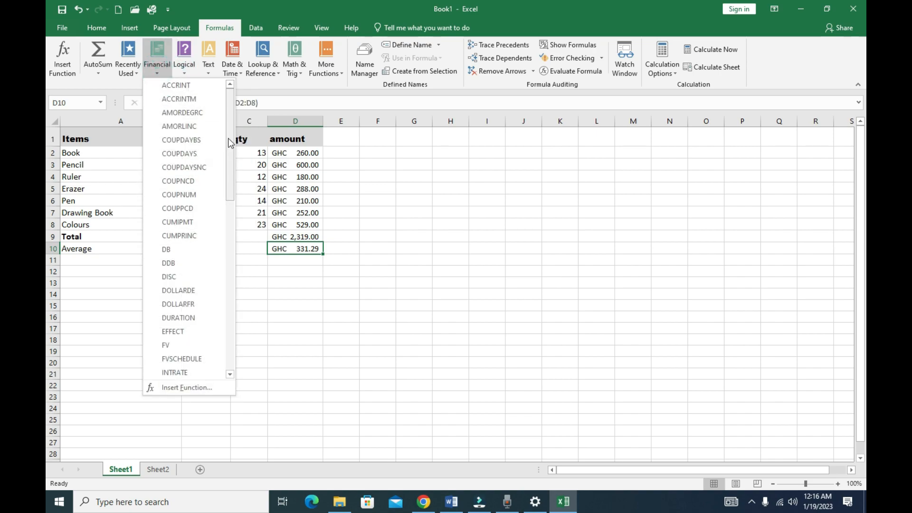
left_click_drag(229, 143, 214, 101)
left_click(253, 86)
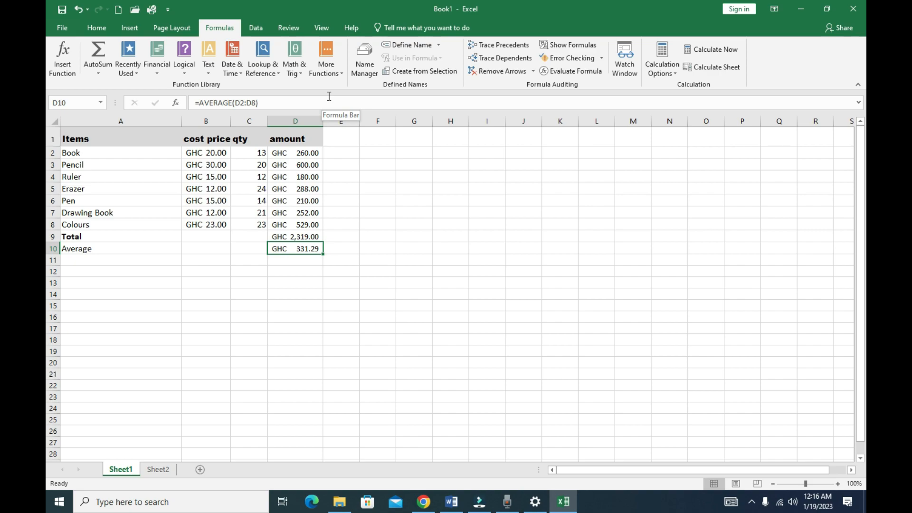
left_click(263, 303)
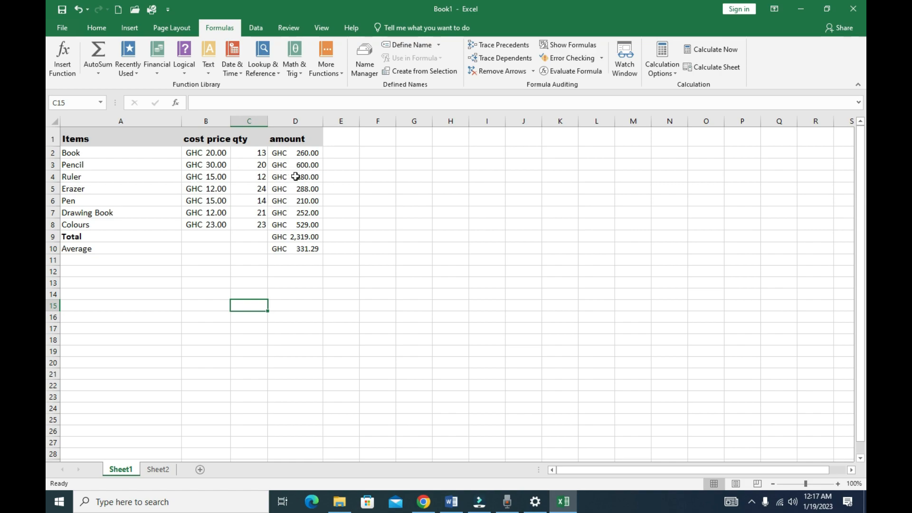
Step: Set the Ruler's cost price in B4 to 45 and check the recalculated amounts and total
left_click(207, 182)
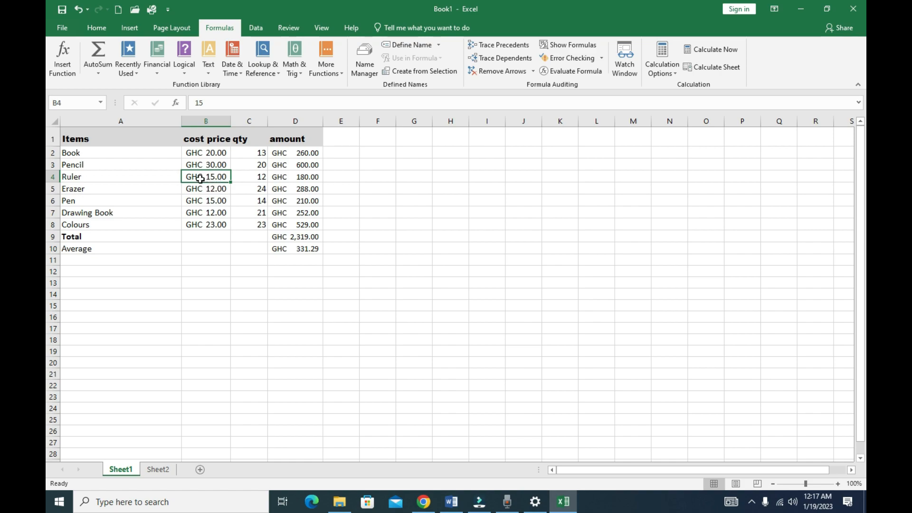
left_click(212, 104)
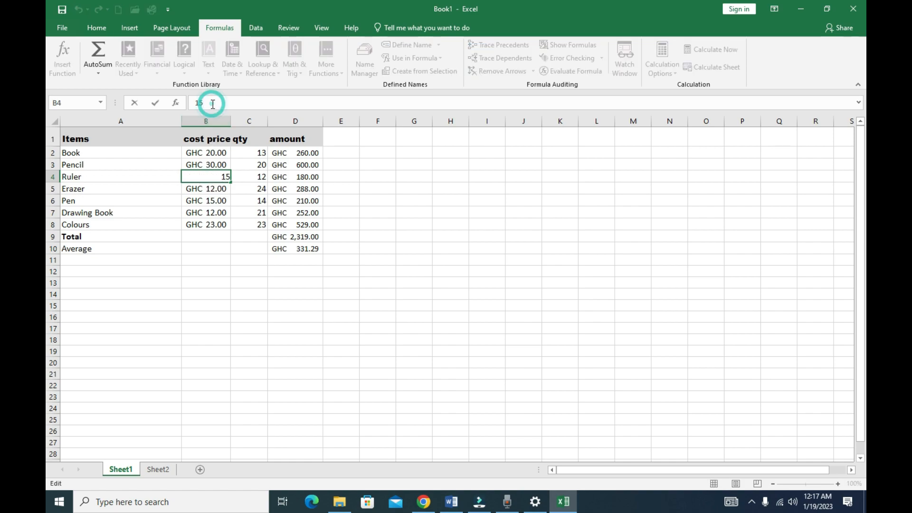
left_click(220, 290)
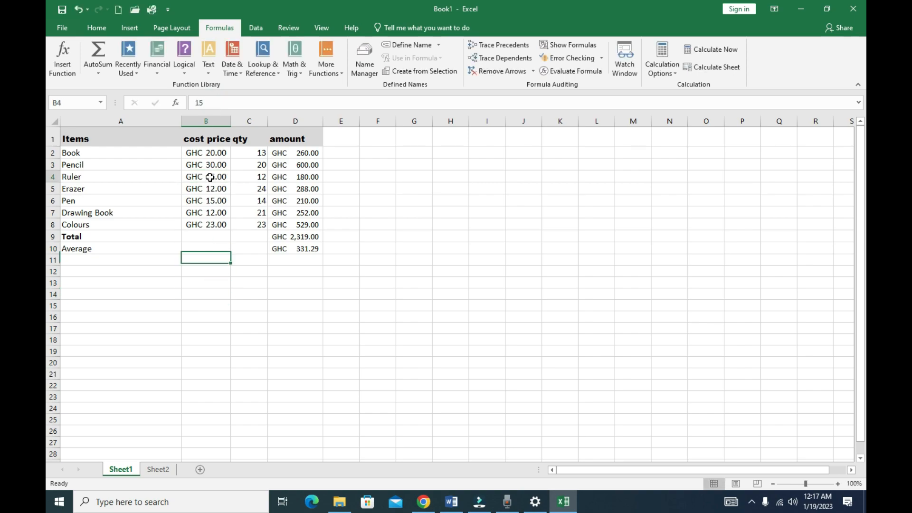
double_click(207, 177)
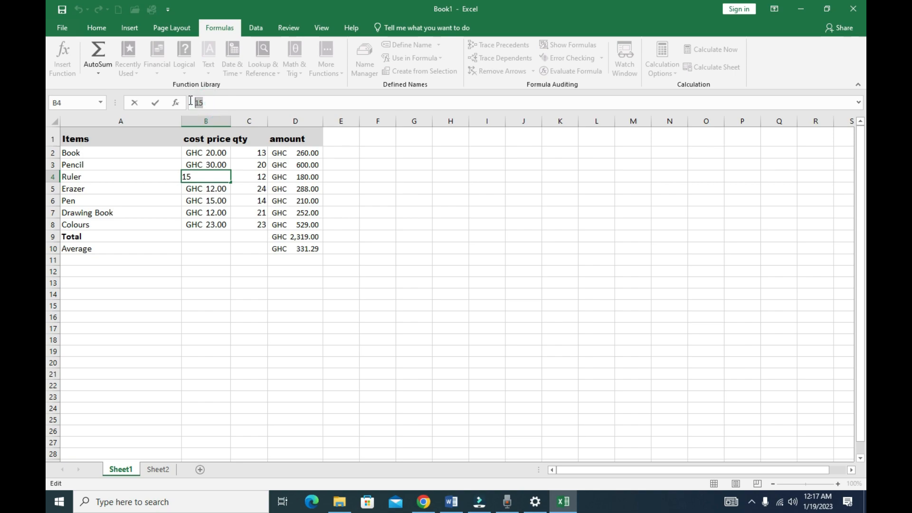
left_click_drag(206, 104, 191, 100)
type("4")
left_click(345, 178)
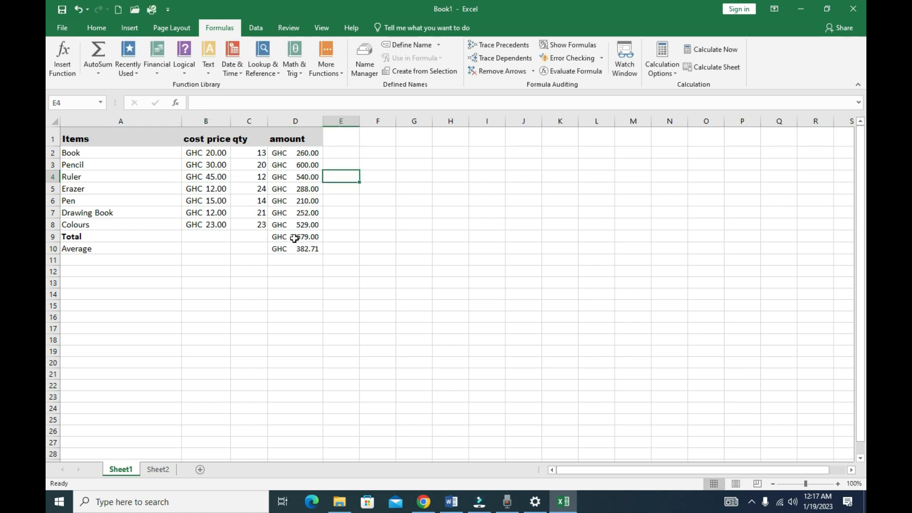
left_click(299, 213)
left_click(297, 237)
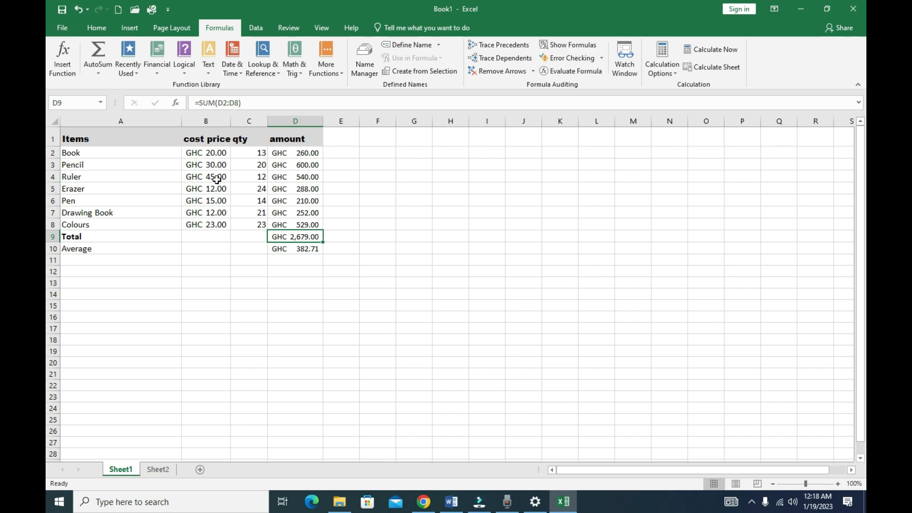
Step: Set the Drawing Book's cost price in B7 to 14
left_click(213, 214)
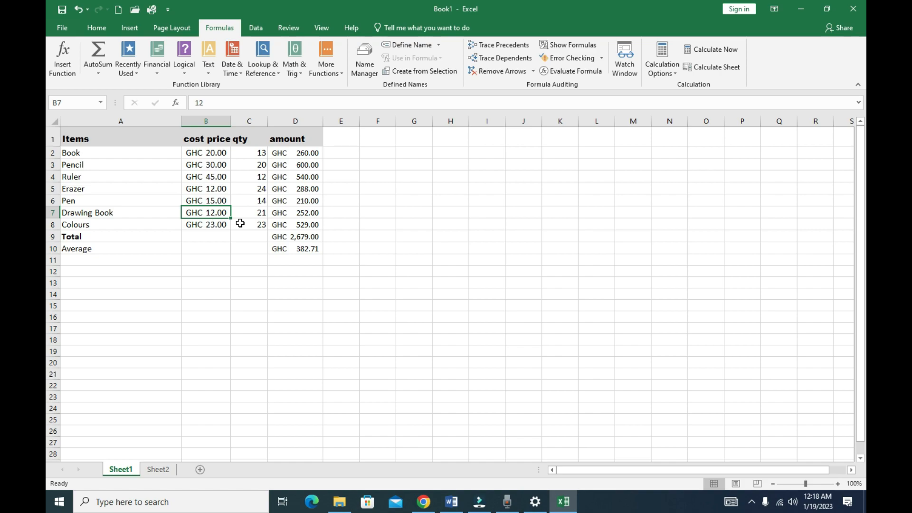
type("1")
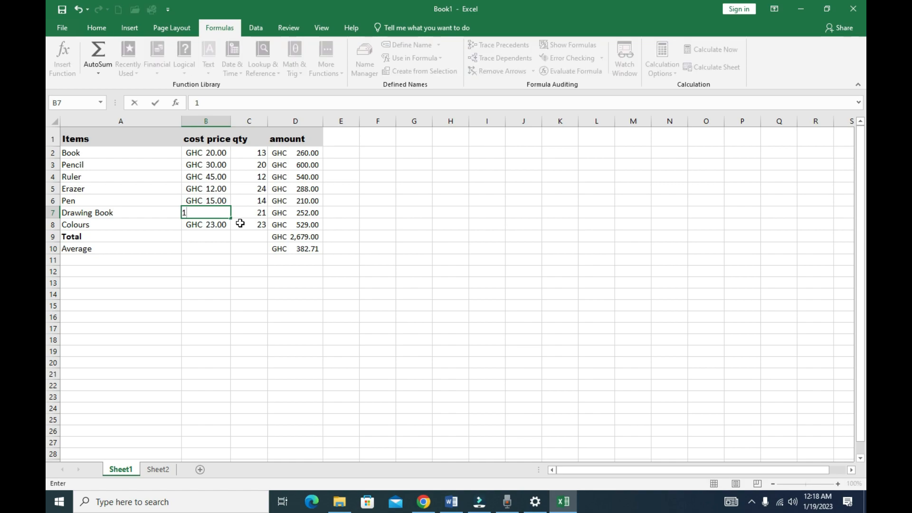
type("4")
left_click(351, 217)
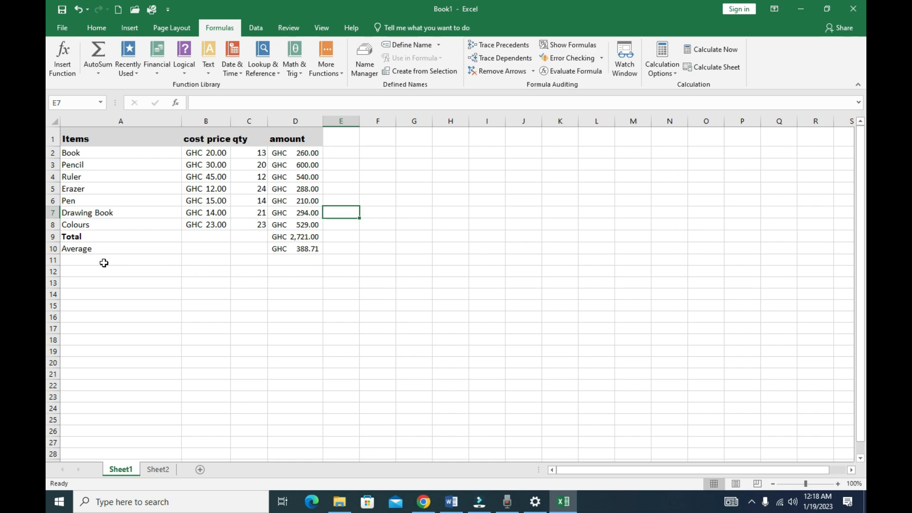
Step: Enter the label expenses in A11, below Average, with the value 250 in C11
left_click(72, 261)
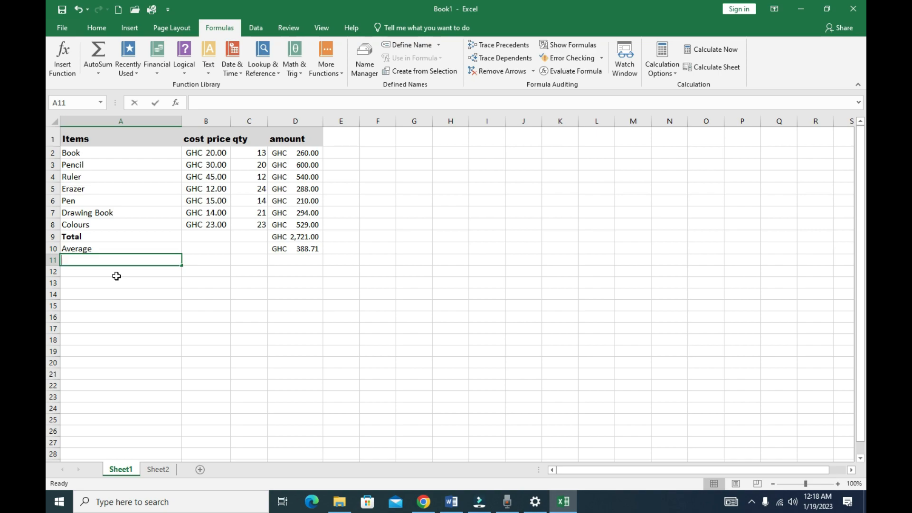
type("expenses")
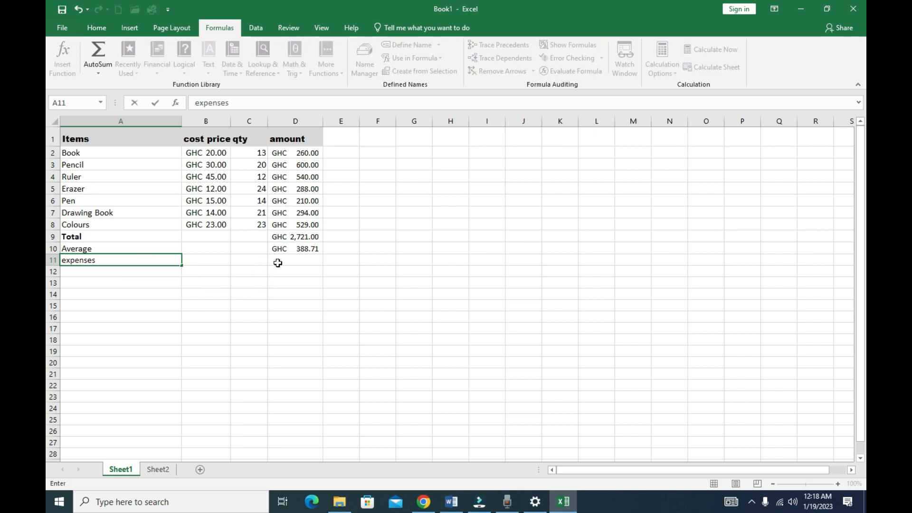
left_click(253, 260)
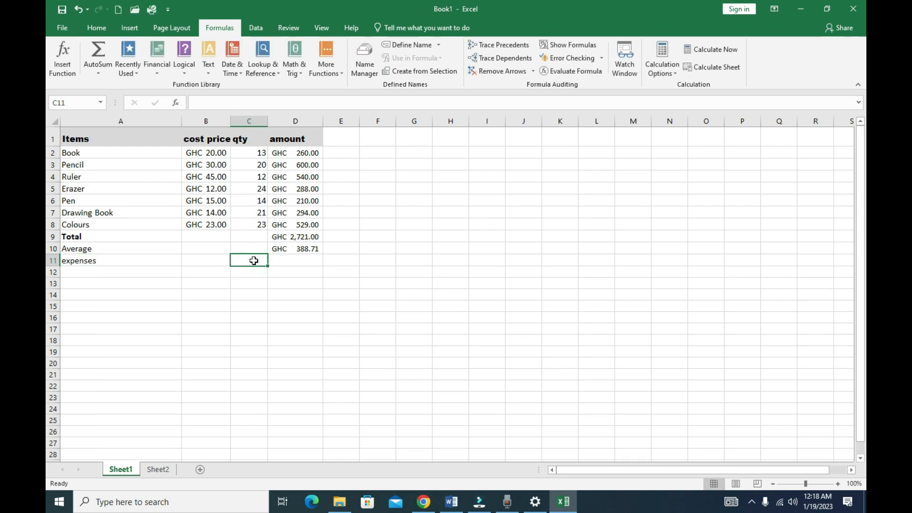
type("150")
key("BackSpace")
key("BackSpace")
key("BackSpace")
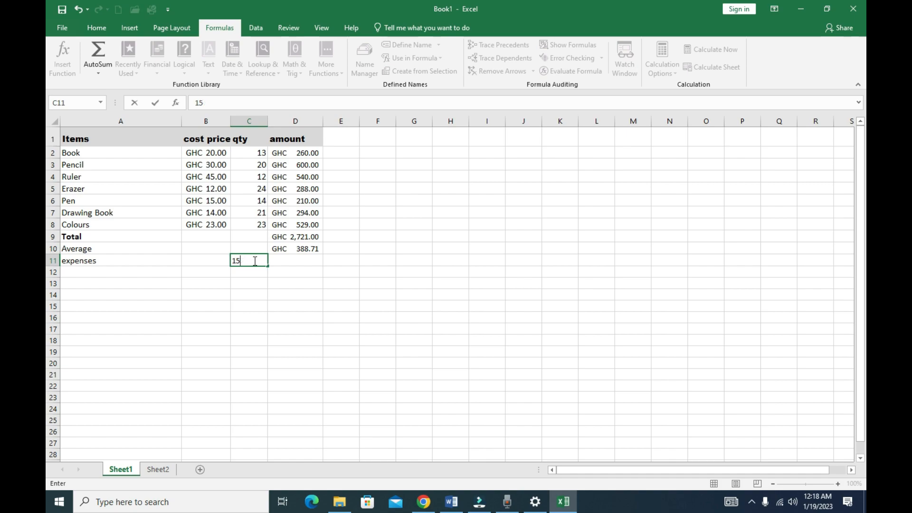
type("250")
left_click(287, 262)
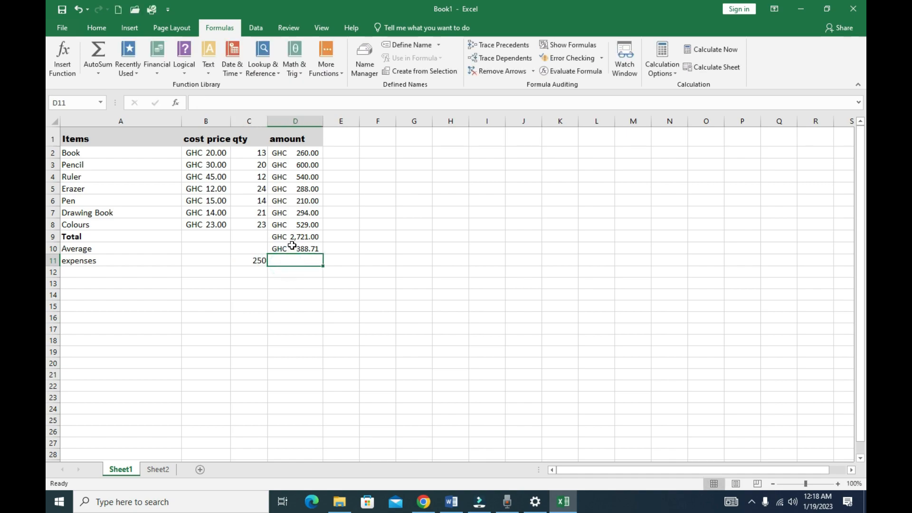
left_click(249, 260)
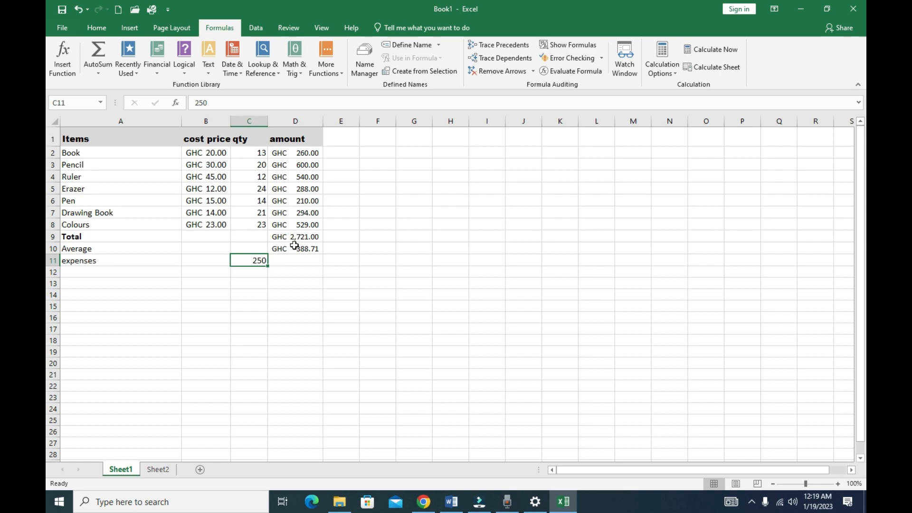
left_click(287, 262)
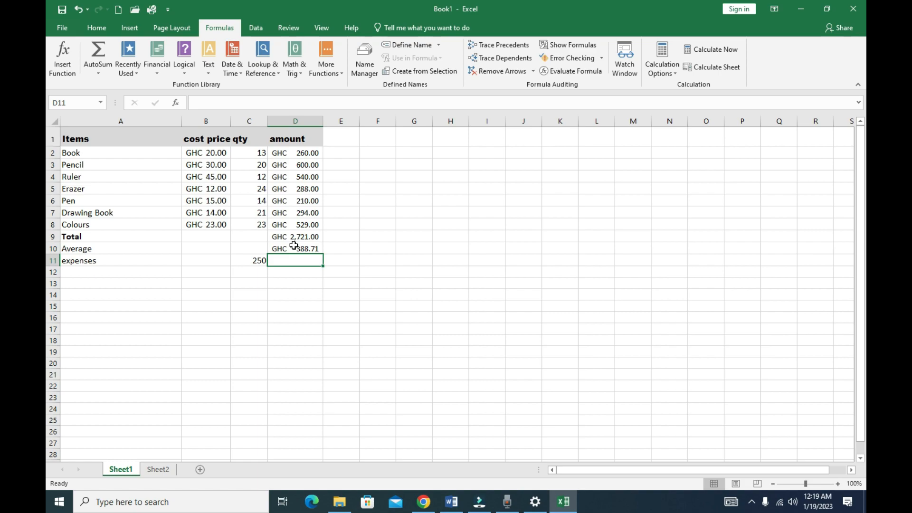
type("=")
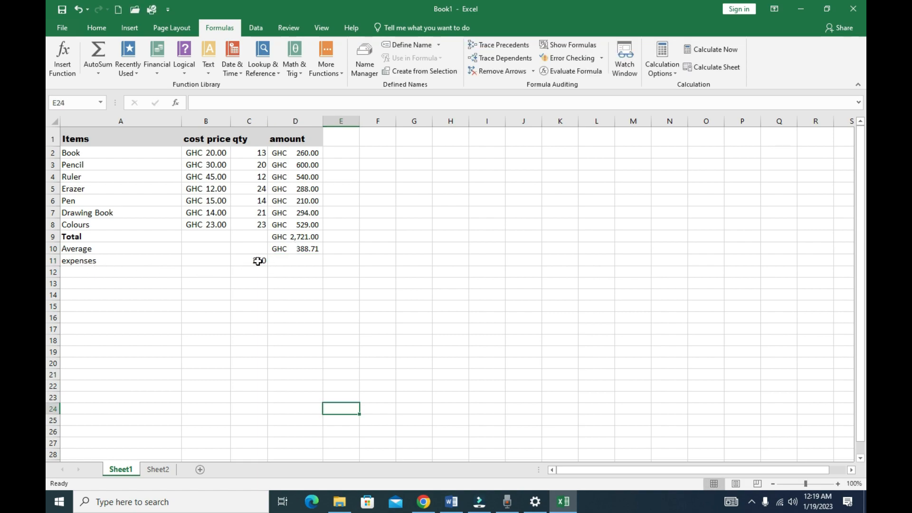
left_click(257, 261)
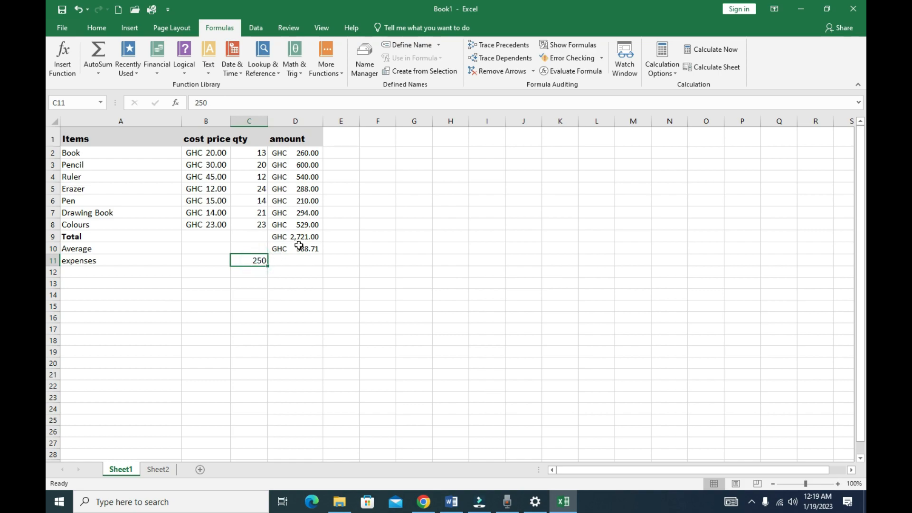
Step: Subtract the expenses from the total in D11 with the formula =D9-C11
left_click(288, 260)
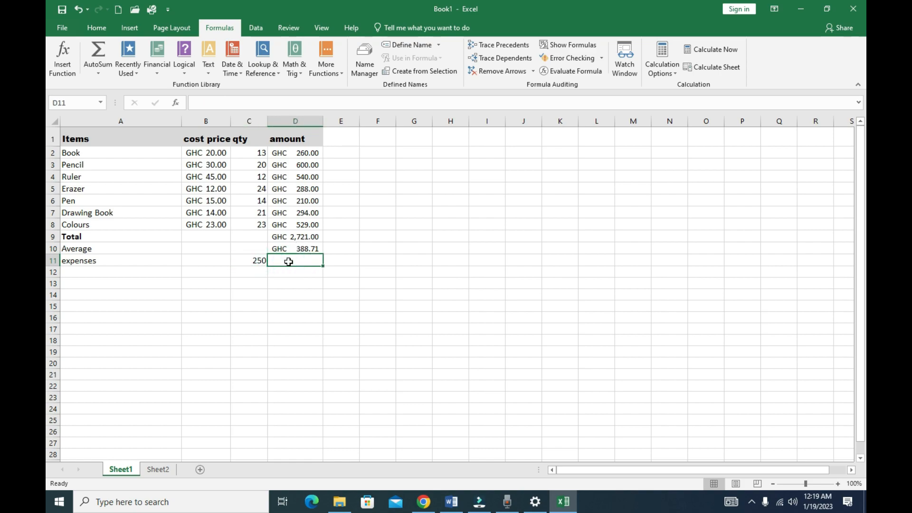
type("=")
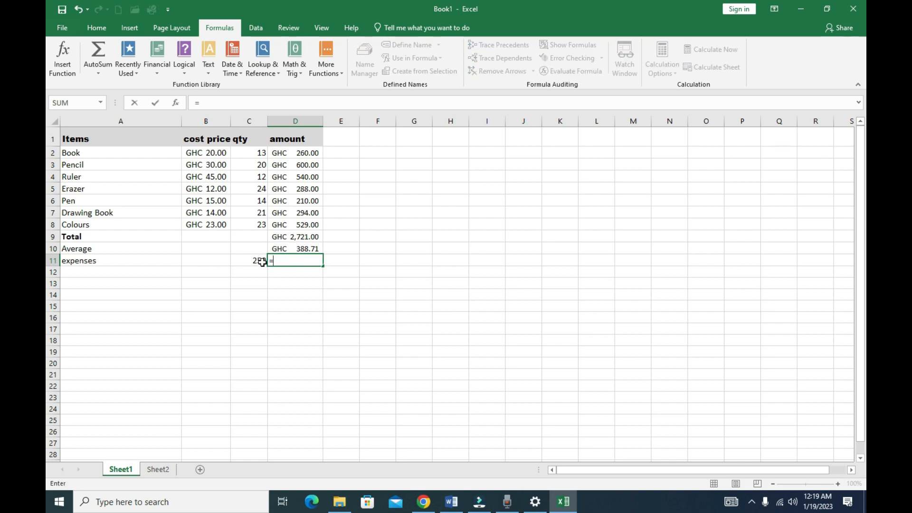
left_click(298, 237)
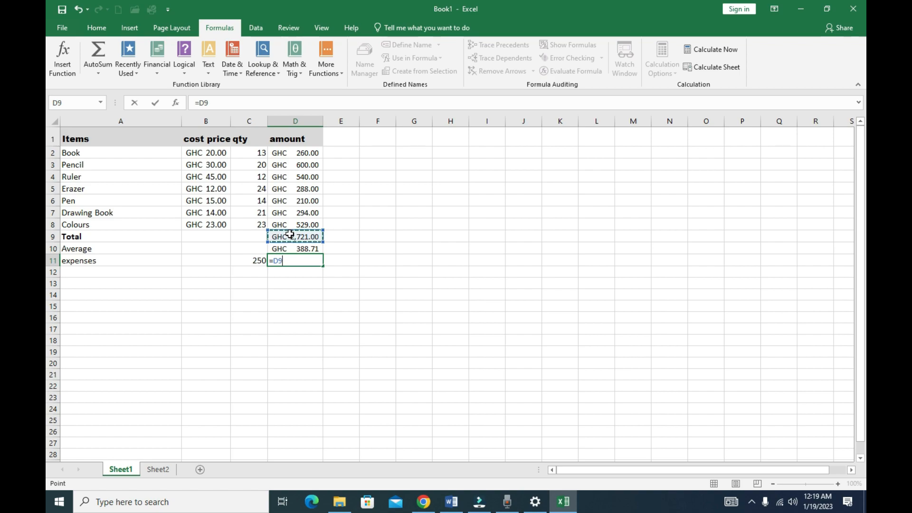
type("-")
left_click(256, 262)
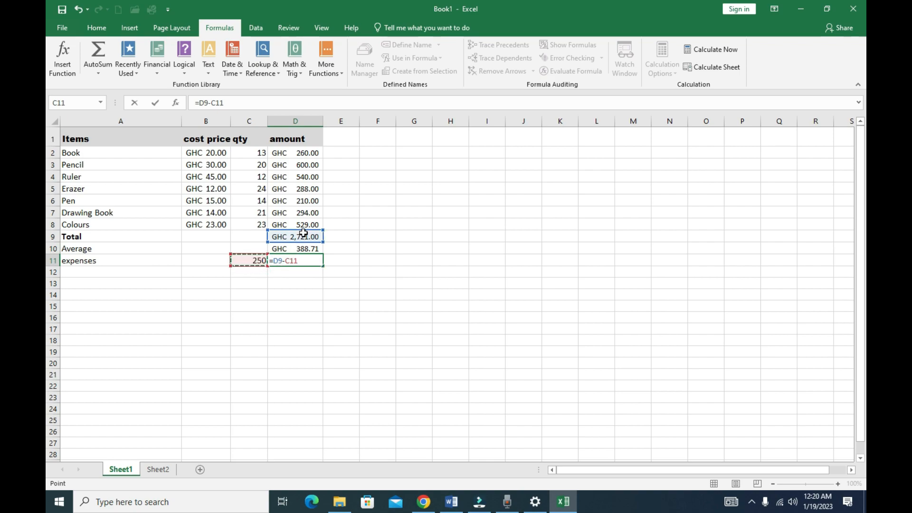
key("Return")
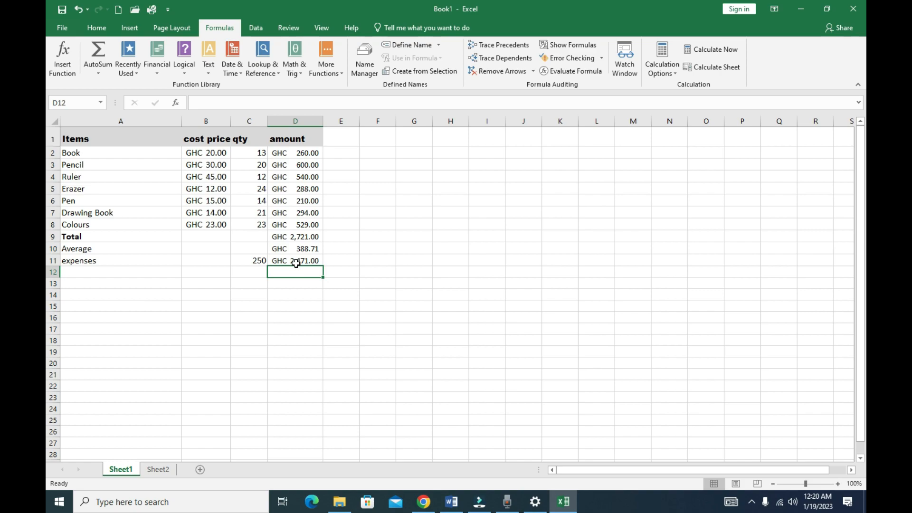
left_click(375, 305)
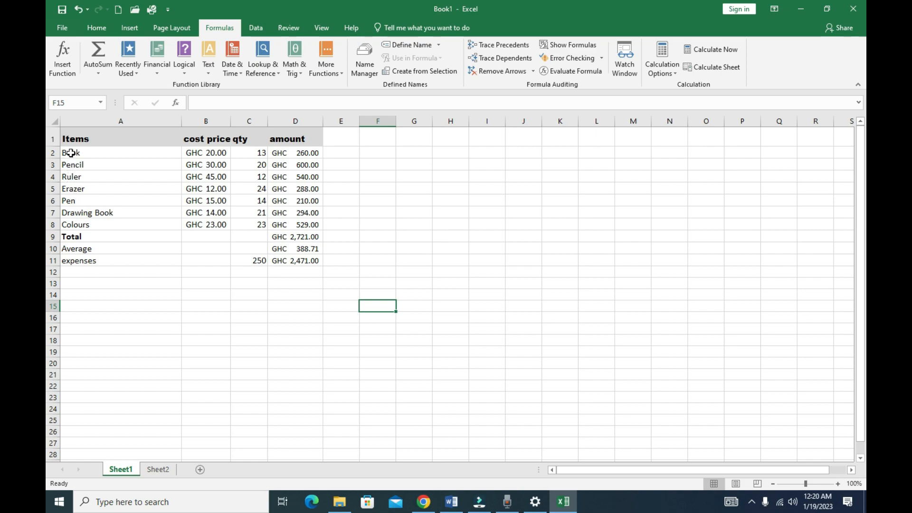
Step: Insert a 3-D clustered column chart of the items and their cost prices from A2:B8
left_click_drag(71, 153, 198, 221)
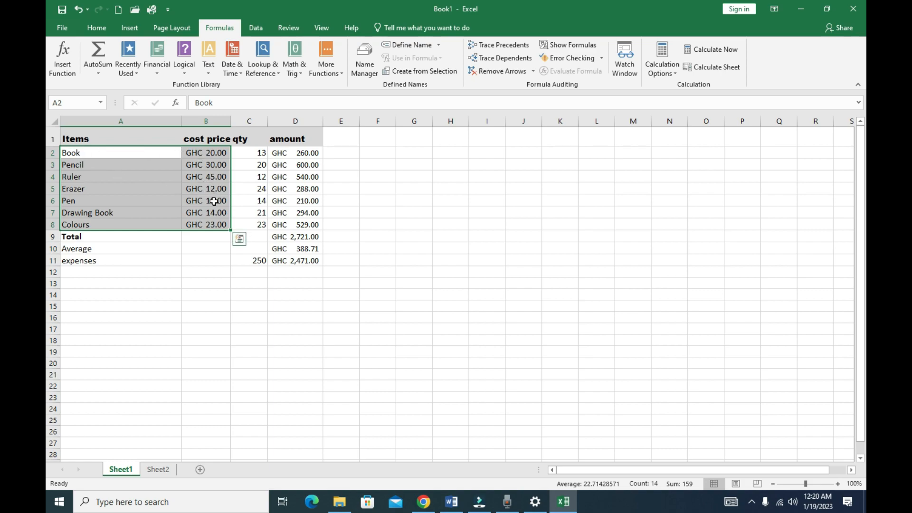
left_click(132, 28)
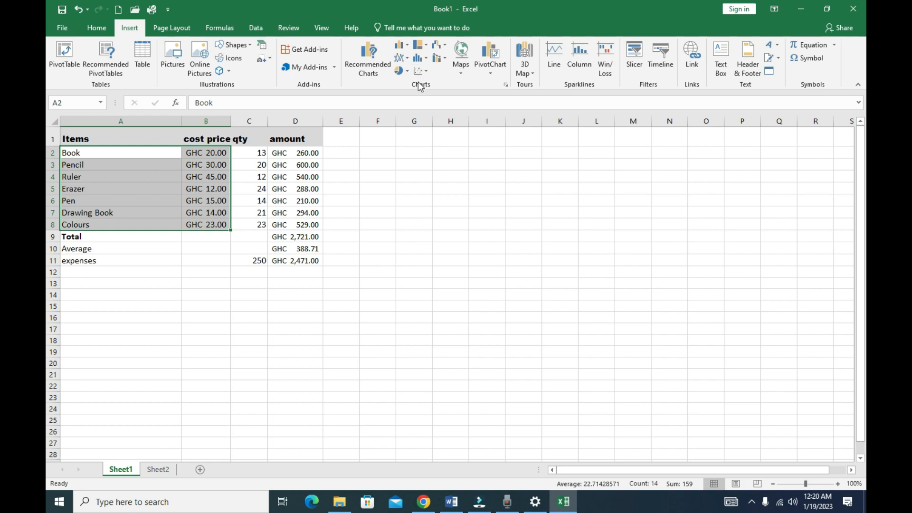
left_click(408, 46)
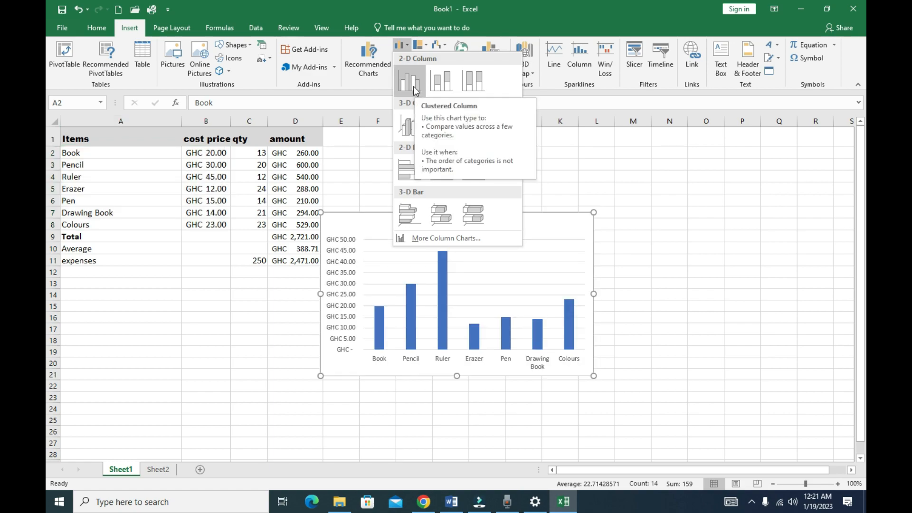
left_click(412, 124)
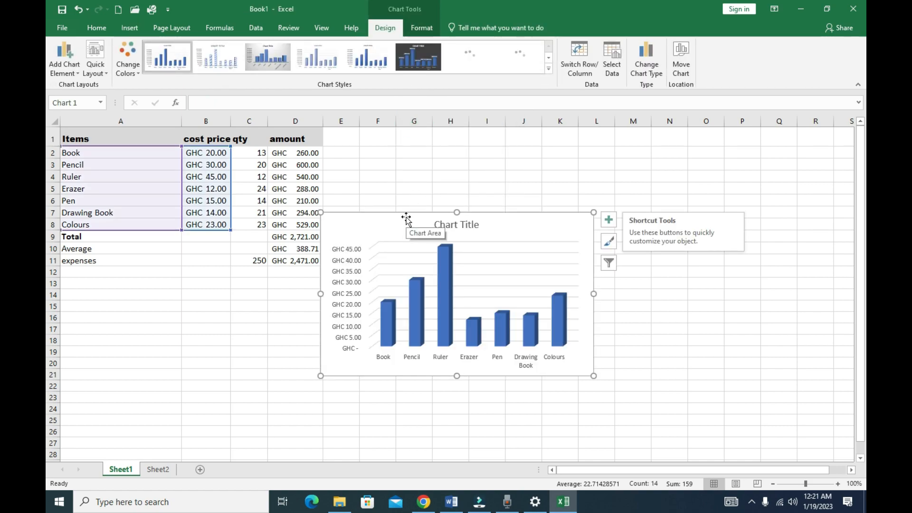
Step: Move the chart below the table and select its title text
left_click_drag(406, 218, 152, 278)
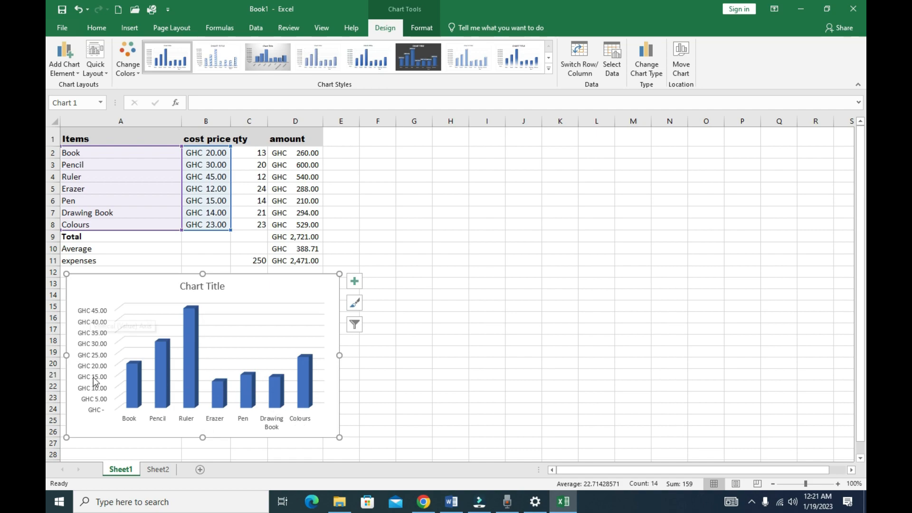
left_click(205, 287)
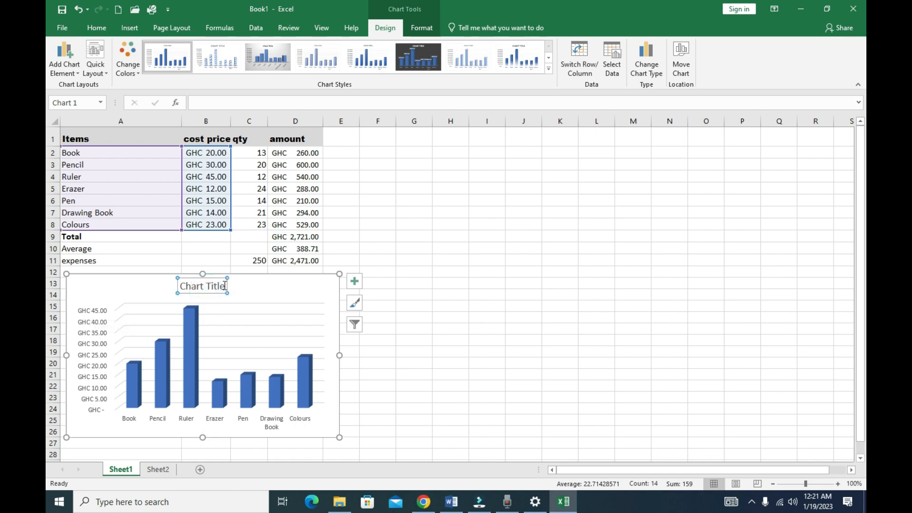
triple_click(225, 285)
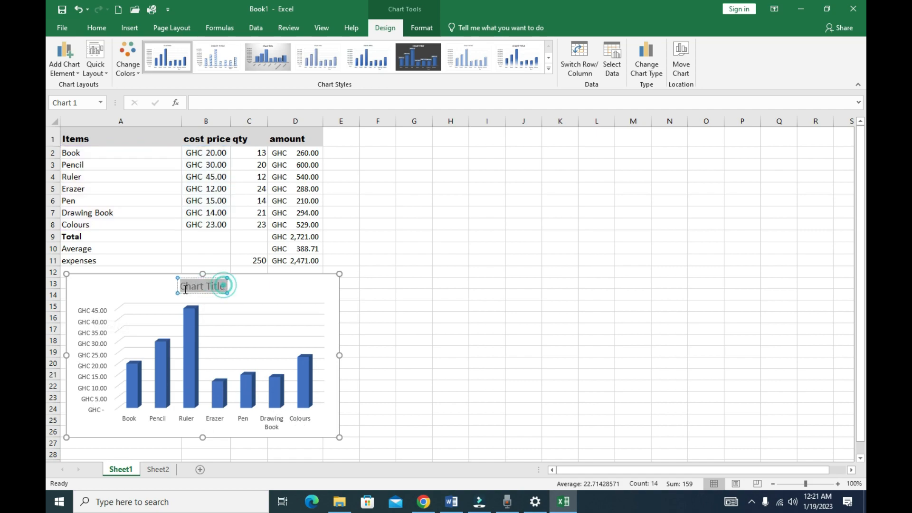
left_click(235, 316)
Step: Place the chart beside the table, enlarge it, and apply the chart style with shaded blue columns and a bold title
mouse_move(243, 300)
left_mouse_down()
mouse_move(316, 308)
mouse_move(305, 286)
mouse_move(406, 287)
mouse_move(600, 209)
mouse_move(600, 174)
left_mouse_up()
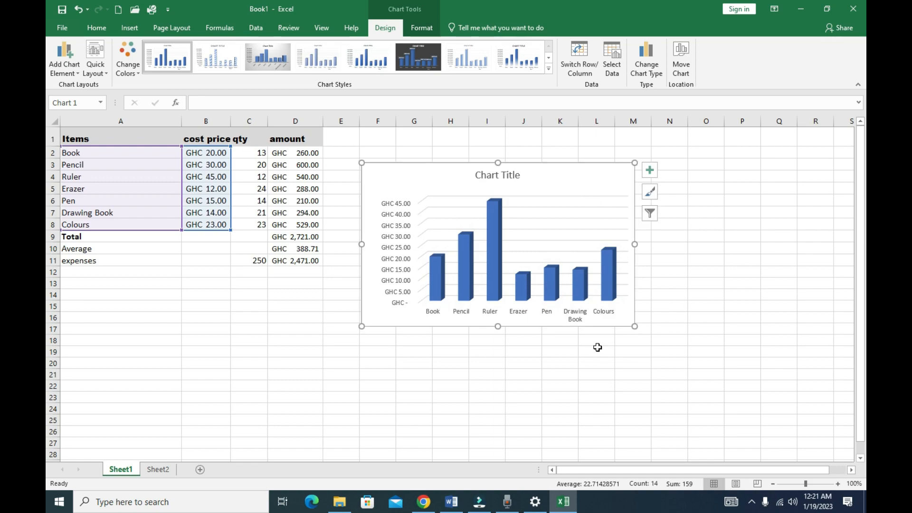
left_click_drag(634, 328, 673, 378)
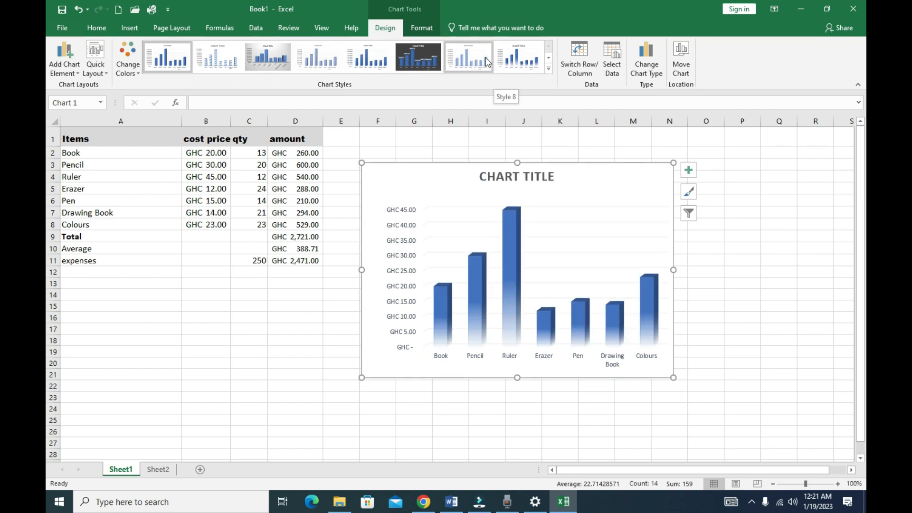
left_click(376, 60)
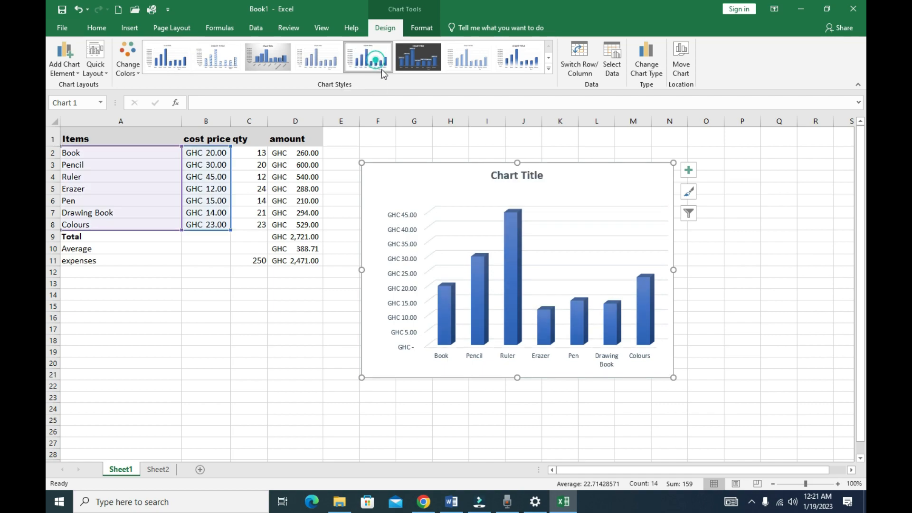
left_click(295, 356)
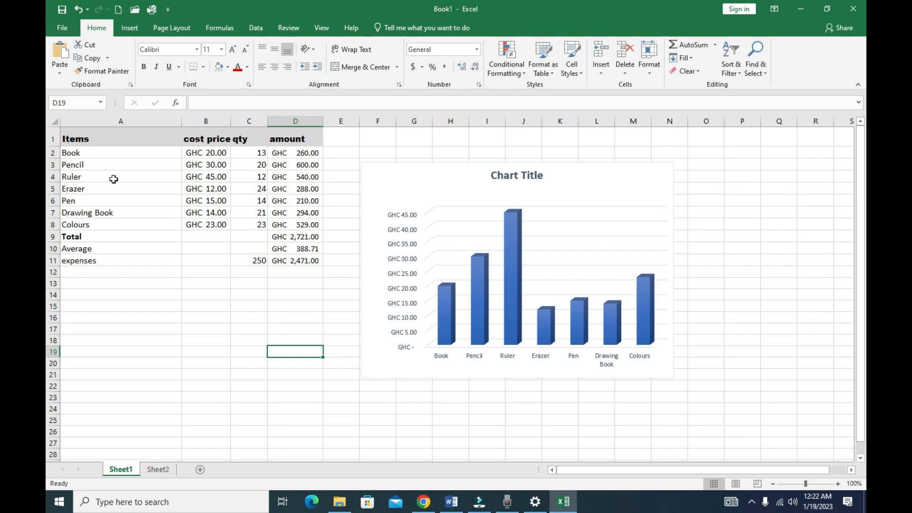
Step: Preview the sheet for printing and check how the unbordered table and the chart fit on the page
left_click(63, 31)
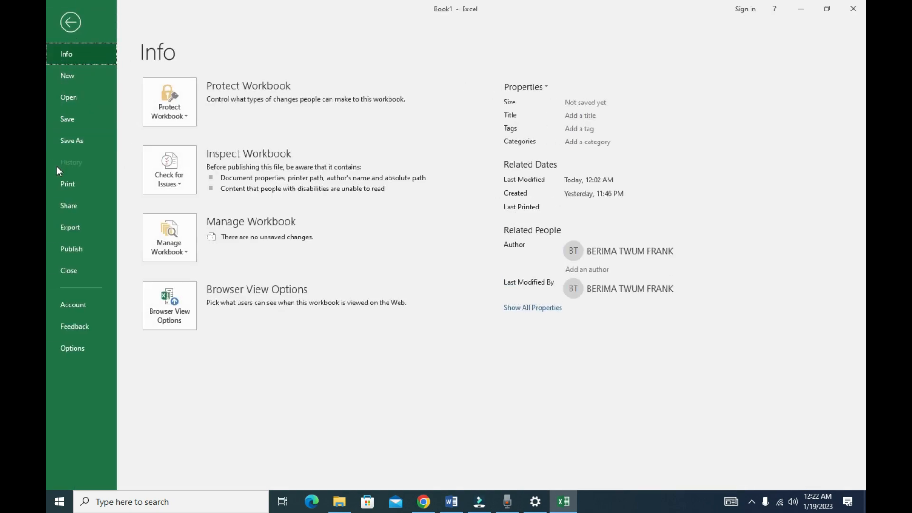
left_click(67, 185)
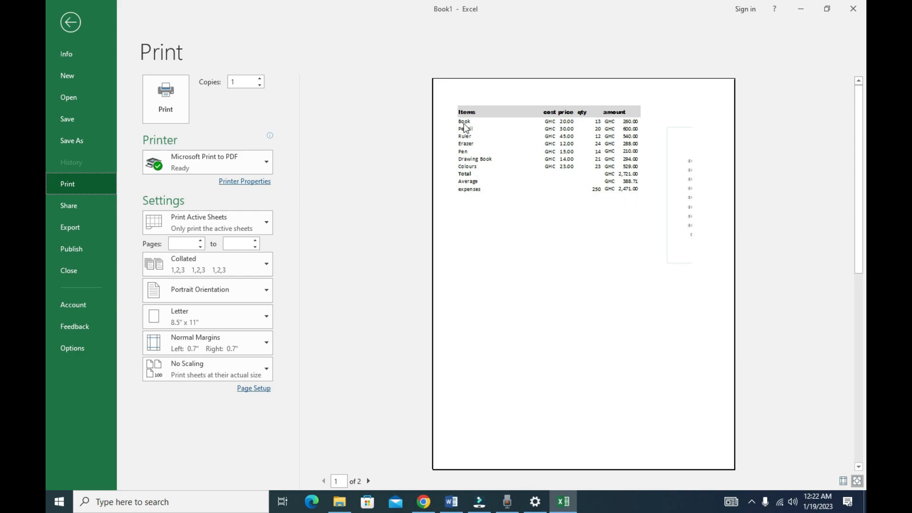
left_click(70, 22)
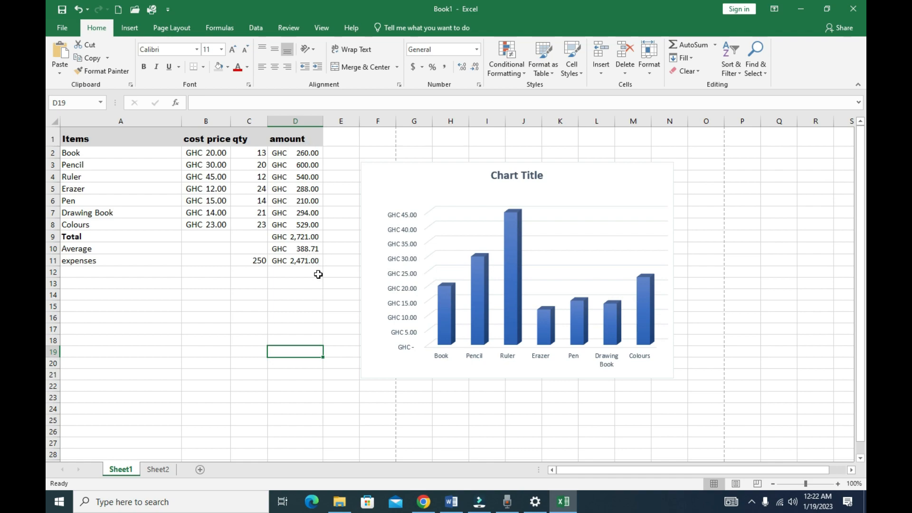
Step: Apply All Borders to the whole table in A1:D11
left_click_drag(68, 138, 278, 258)
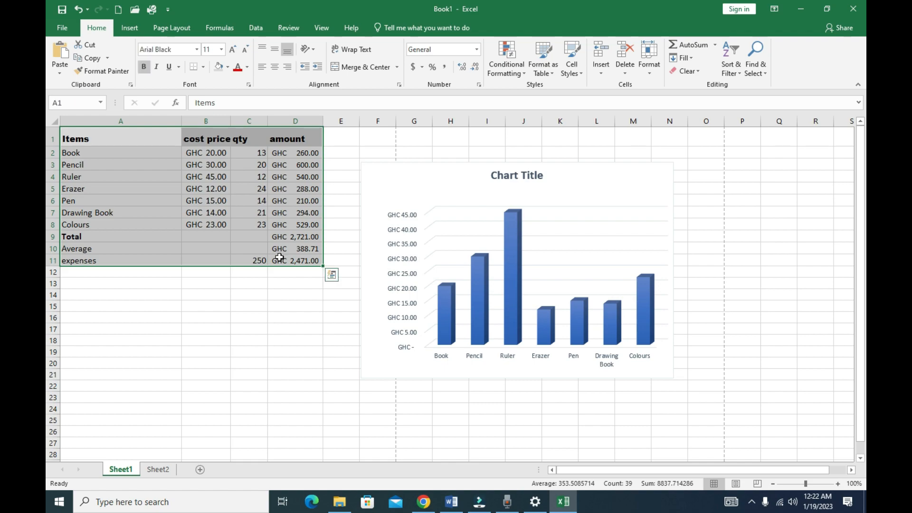
left_click(204, 70)
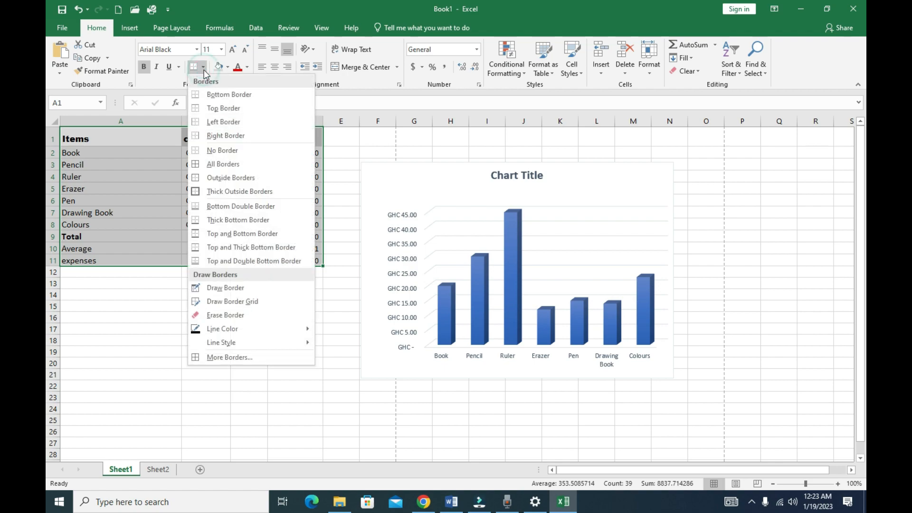
left_click(206, 164)
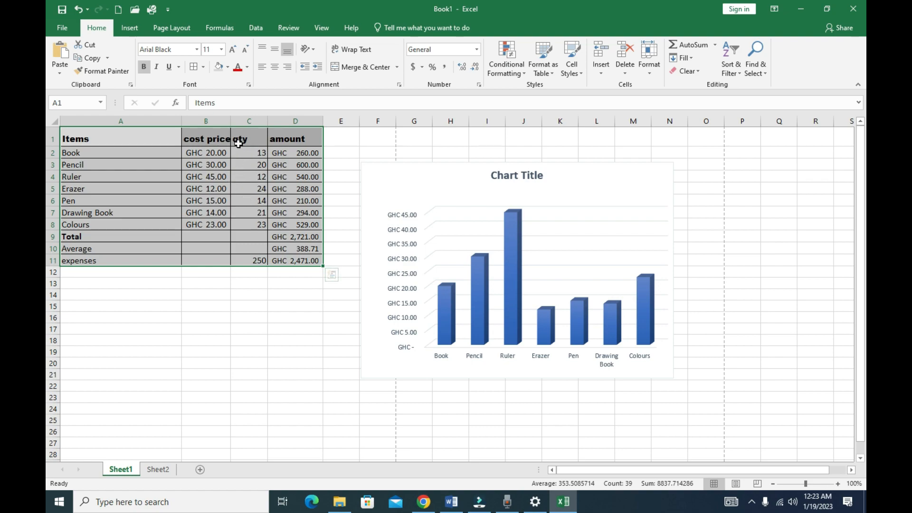
Step: Move the chart directly below the table so that it lies within the first page's width
mouse_move(408, 177)
left_mouse_down()
mouse_move(407, 206)
mouse_move(490, 216)
left_mouse_up()
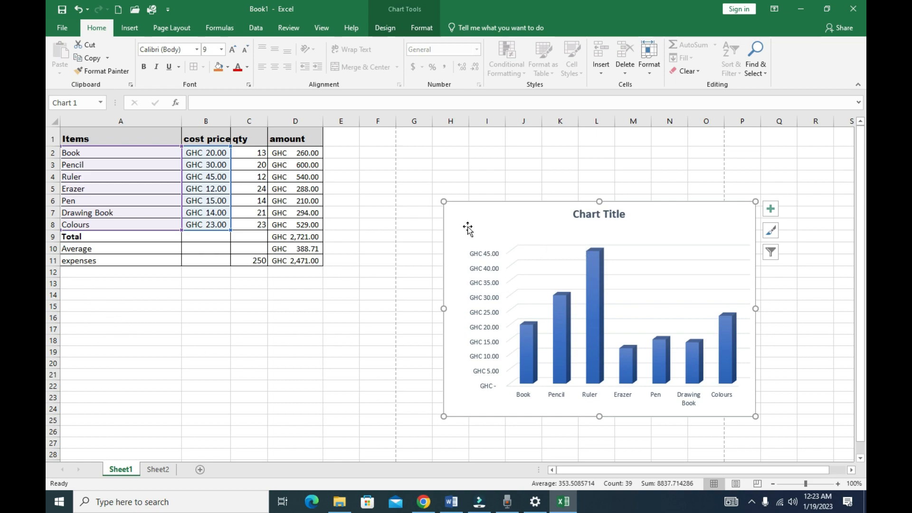
left_click_drag(467, 227, 86, 298)
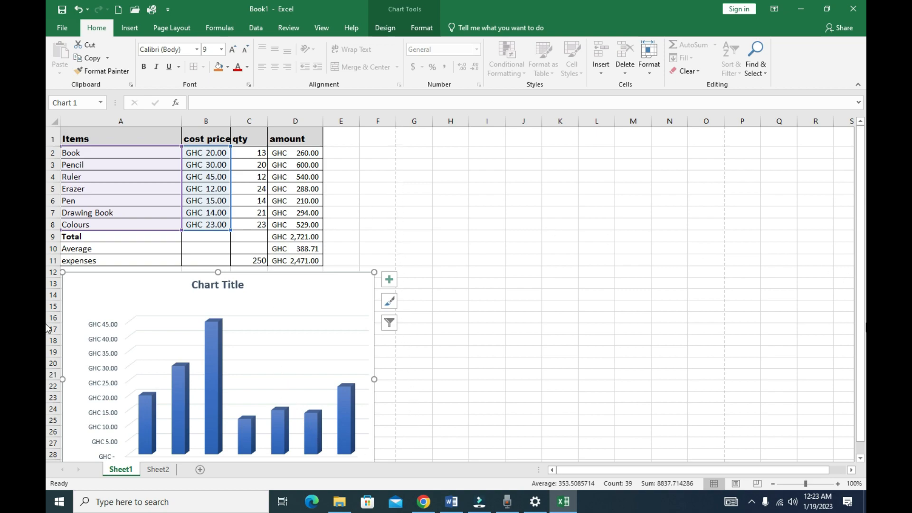
Step: Examine the page-break lines below the chart to see where the first printed page ends
left_click(860, 458)
left_click(860, 458)
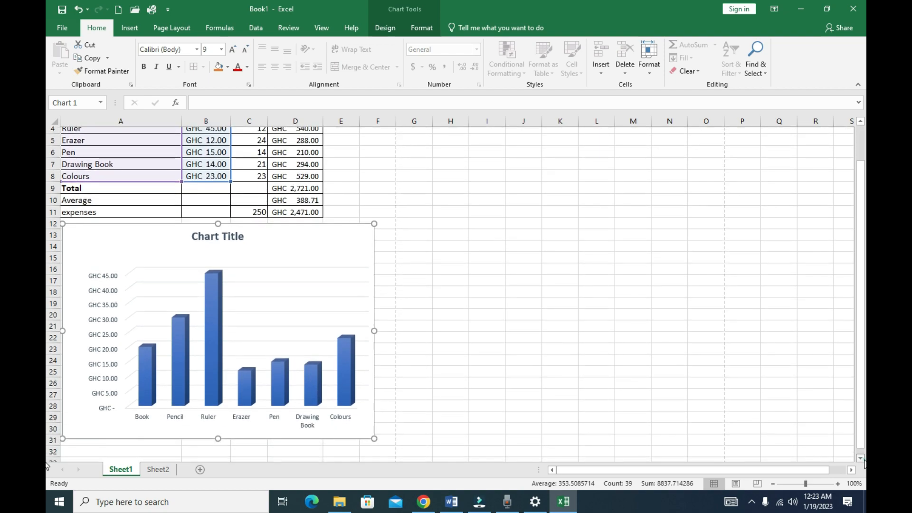
left_click(860, 458)
left_click(860, 458)
left_click(860, 458)
left_click(860, 459)
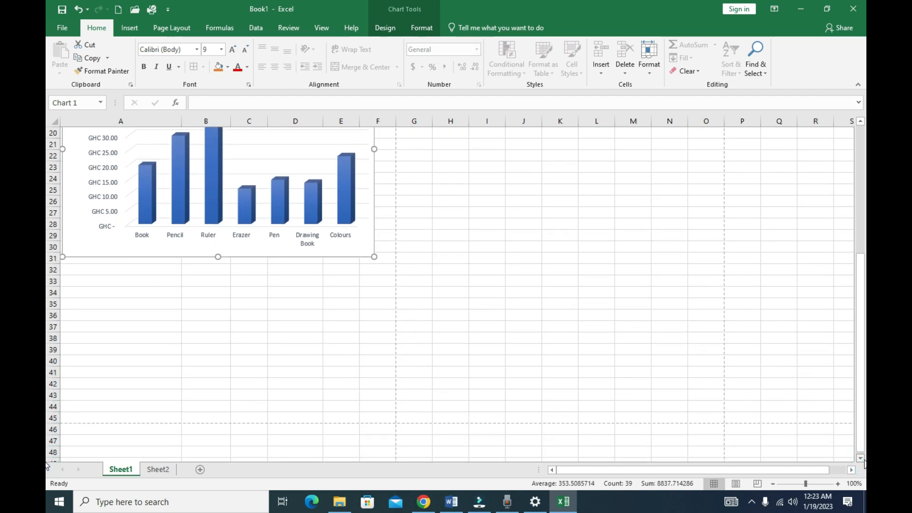
left_click(860, 458)
left_click_drag(366, 323, 115, 315)
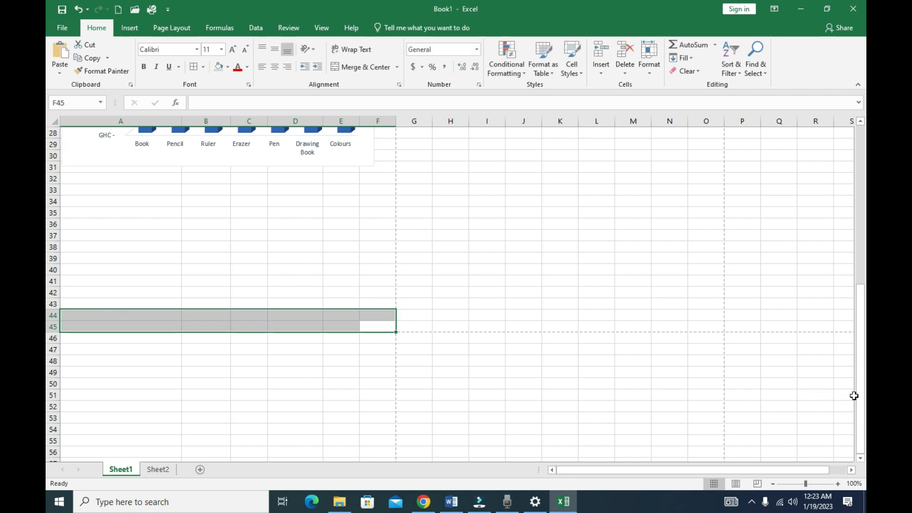
left_click_drag(860, 395, 858, 211)
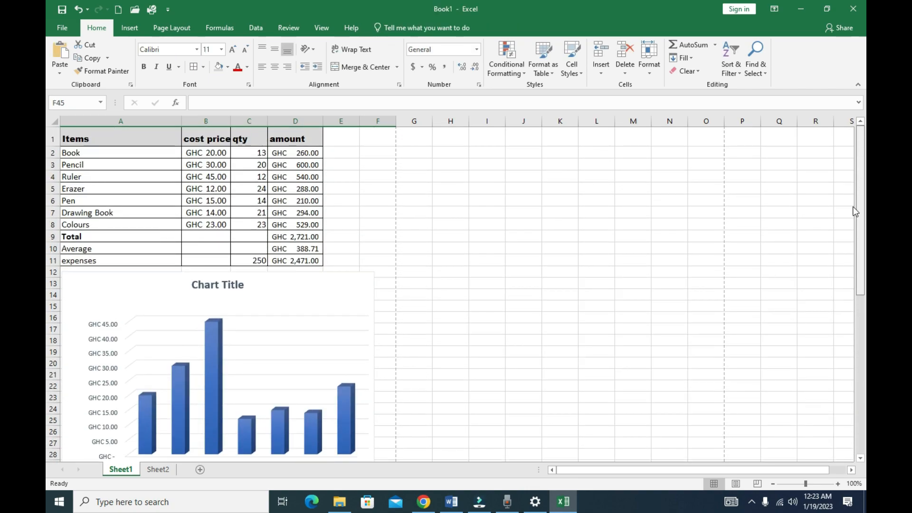
Step: Shift the chart slightly down to leave a small gap beneath the expenses row, and deselect it
left_click(345, 312)
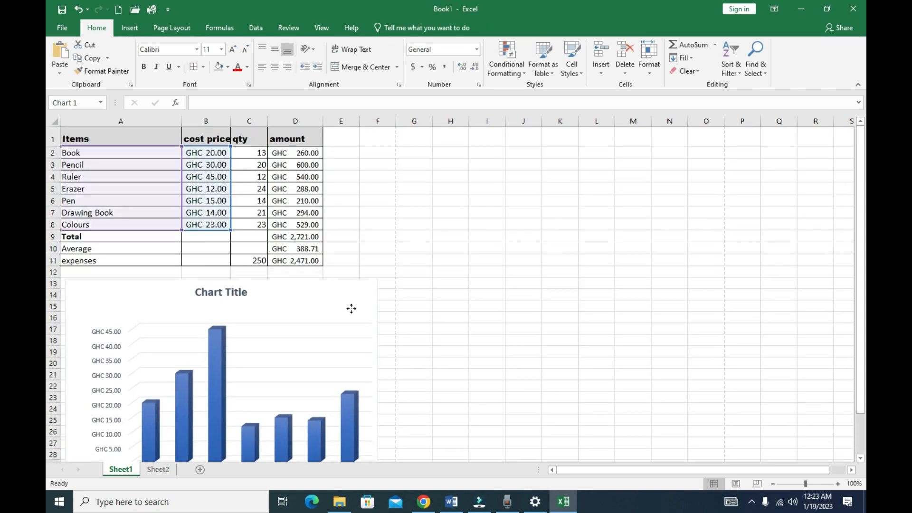
key("Escape")
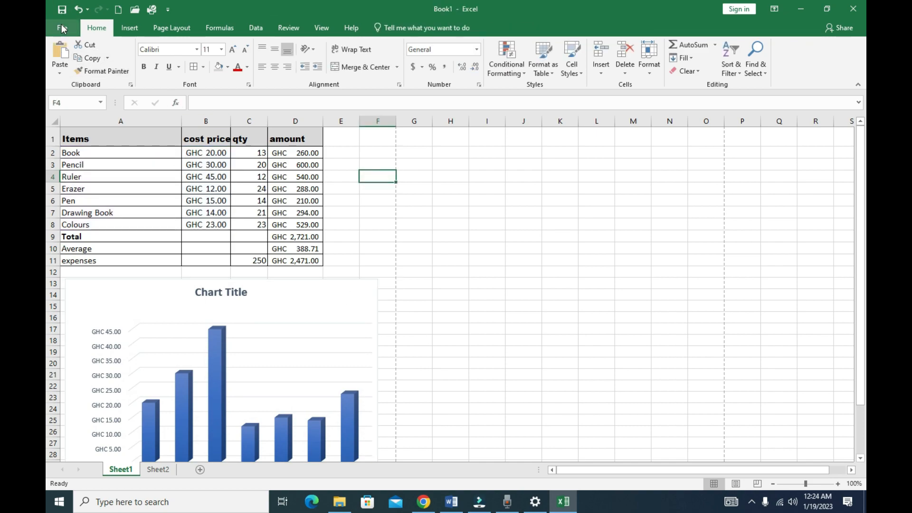
Step: Check the bordered table and the repositioned chart in the print preview, and return to the sheet
left_click(62, 28)
left_click(73, 190)
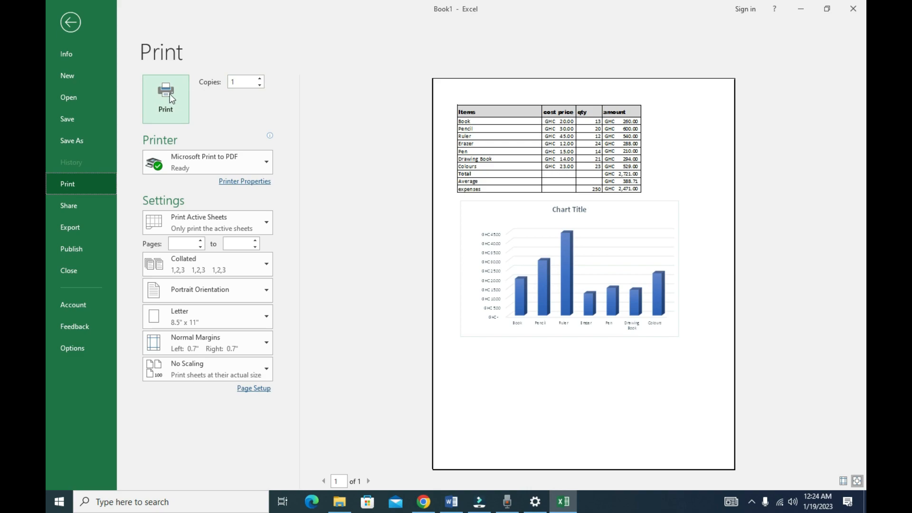
left_click(79, 27)
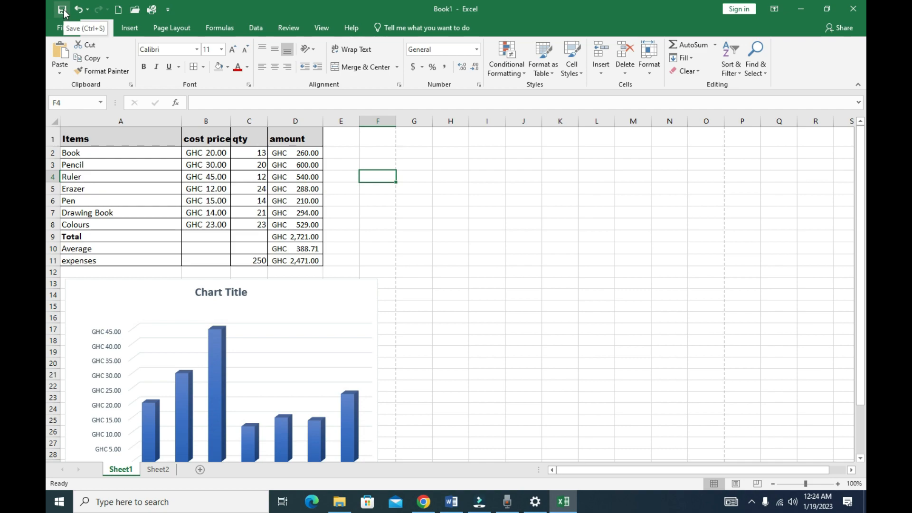
Step: Start saving the workbook in the Documents folder under the file name item list
left_click(61, 27)
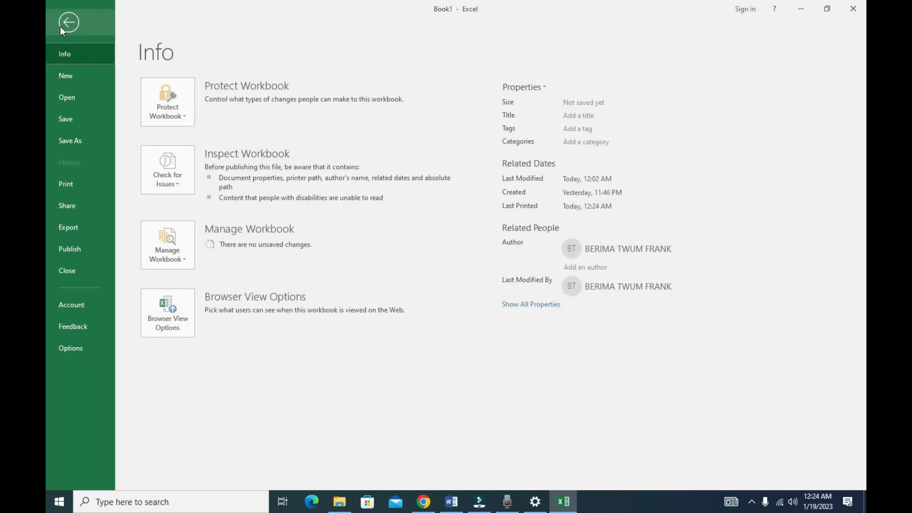
left_click(65, 119)
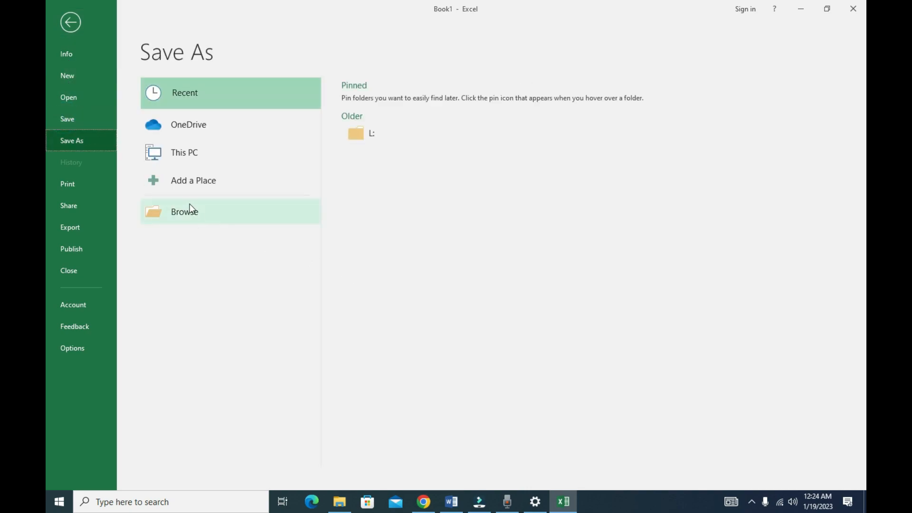
left_click(183, 216)
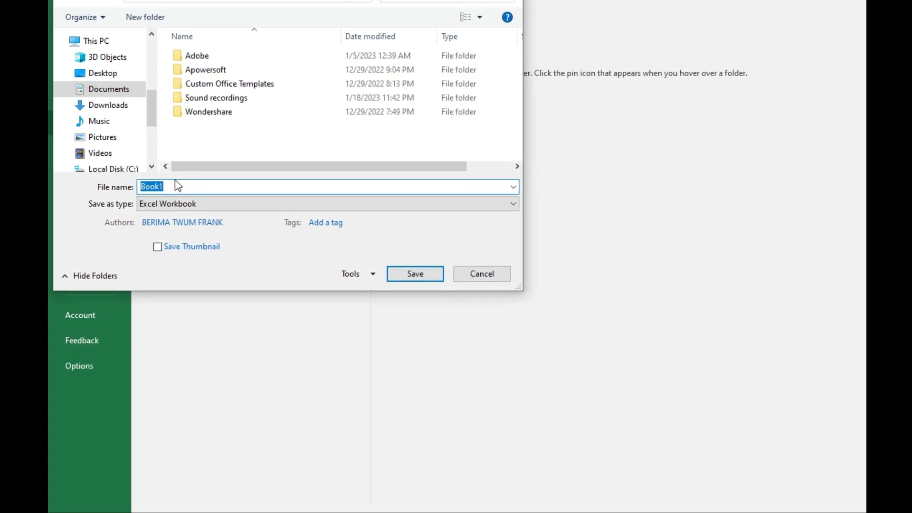
type("item list")
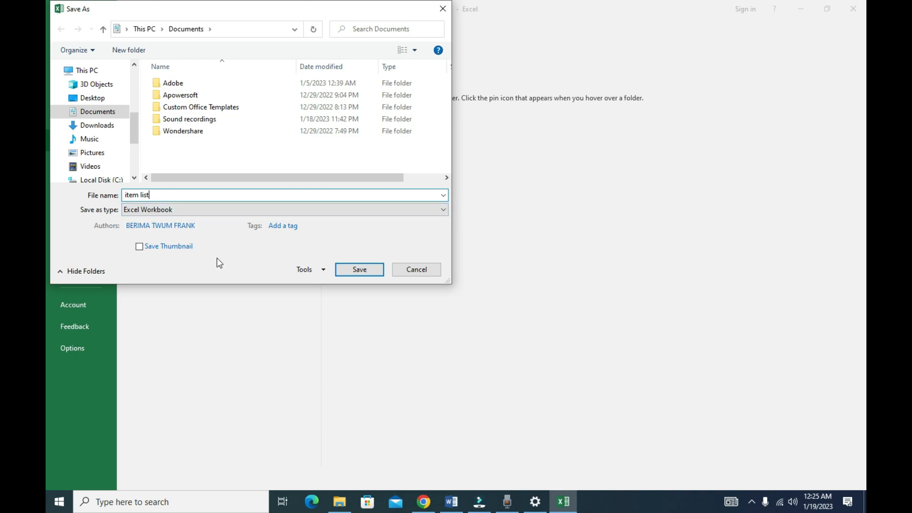
Step: Look through the available file types, keep Excel Workbook, and save the file
left_click(173, 211)
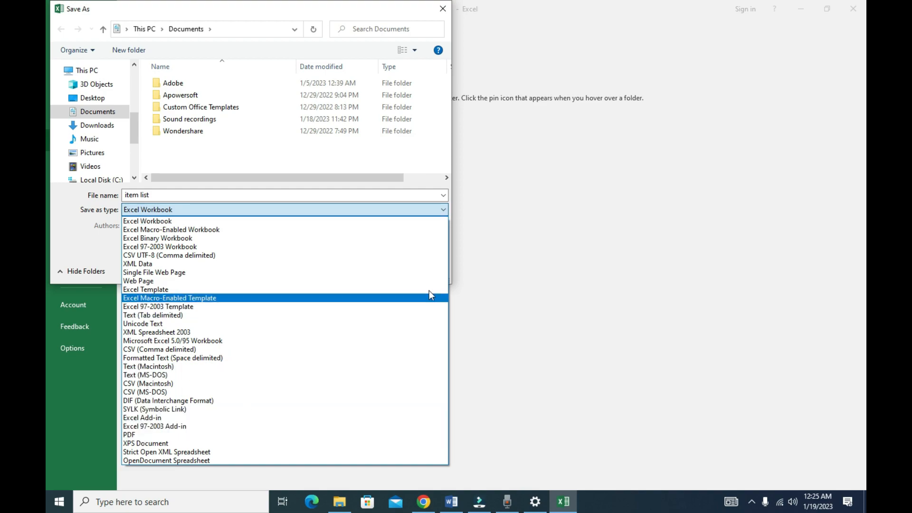
left_click(502, 248)
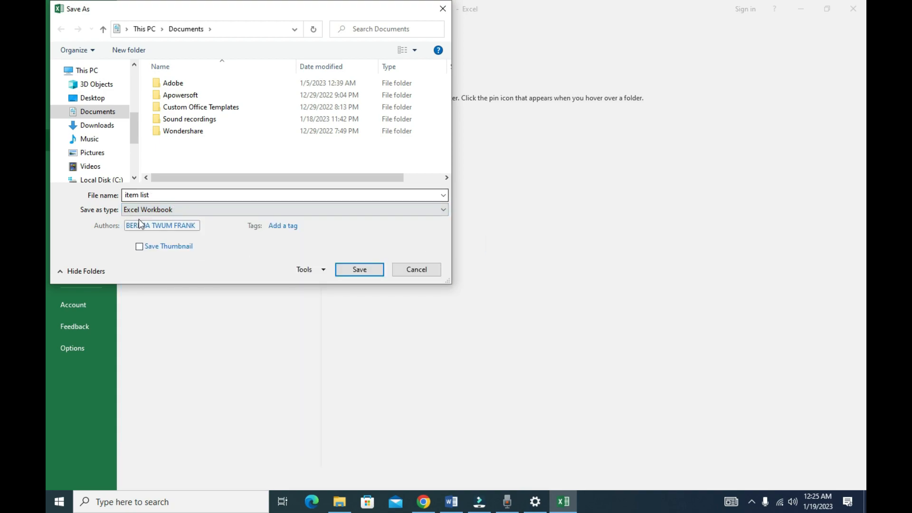
left_click(161, 195)
left_click(177, 198)
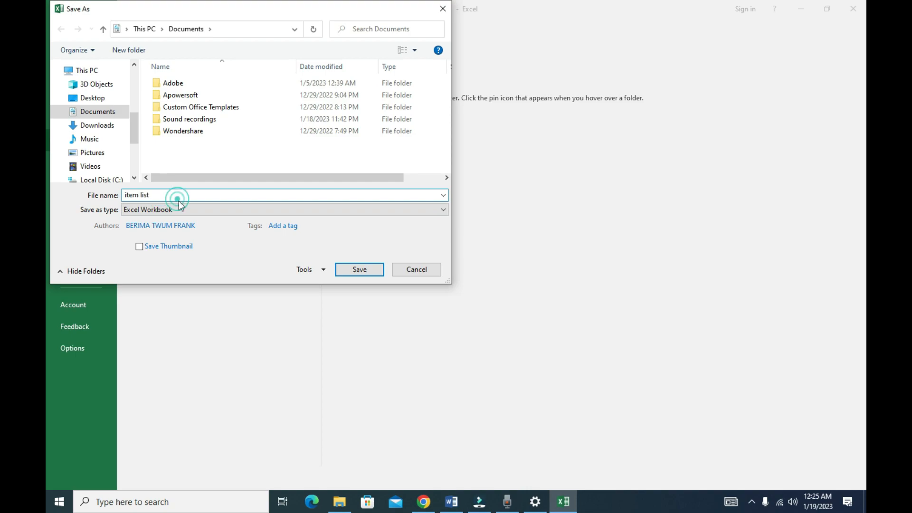
left_click(352, 270)
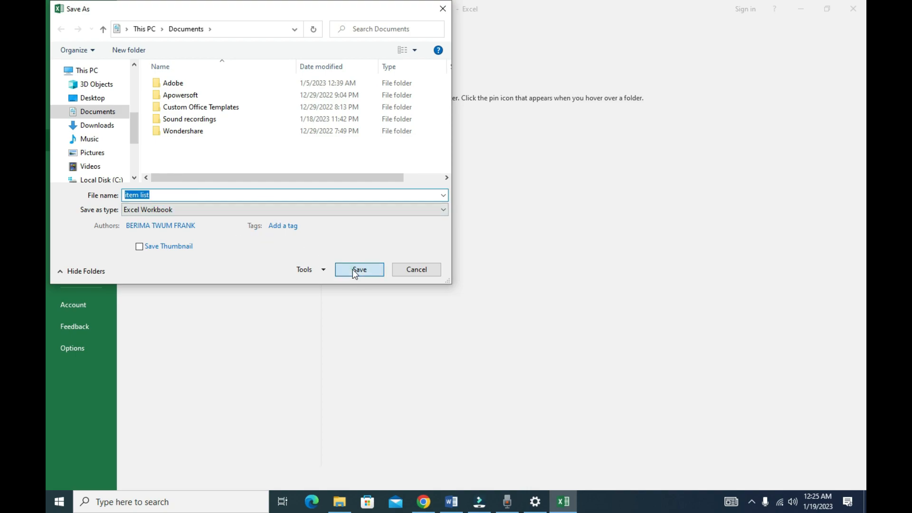